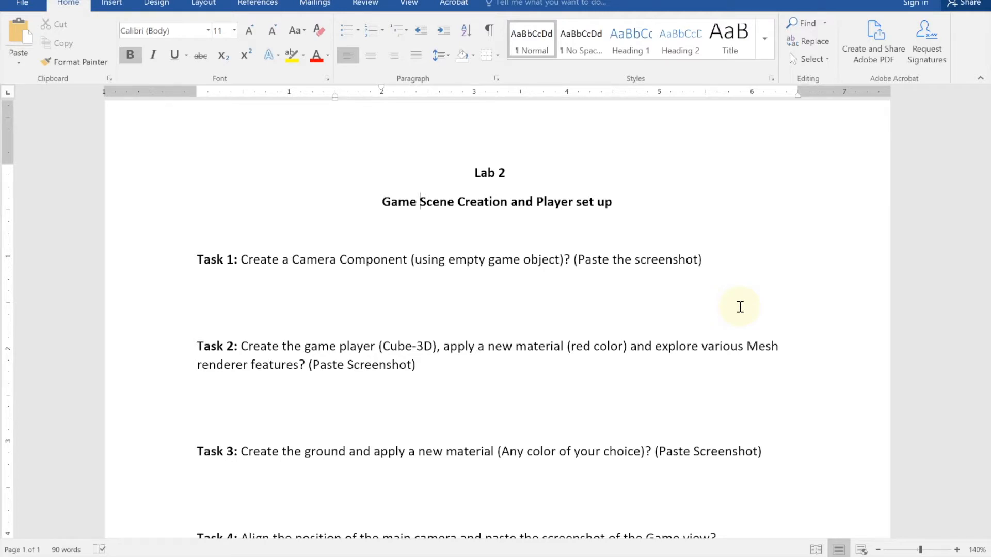
# Switch from the Lab 2 document to the desktop and launch Unity Hub.
pyautogui.scroll(-3, 740, 306)
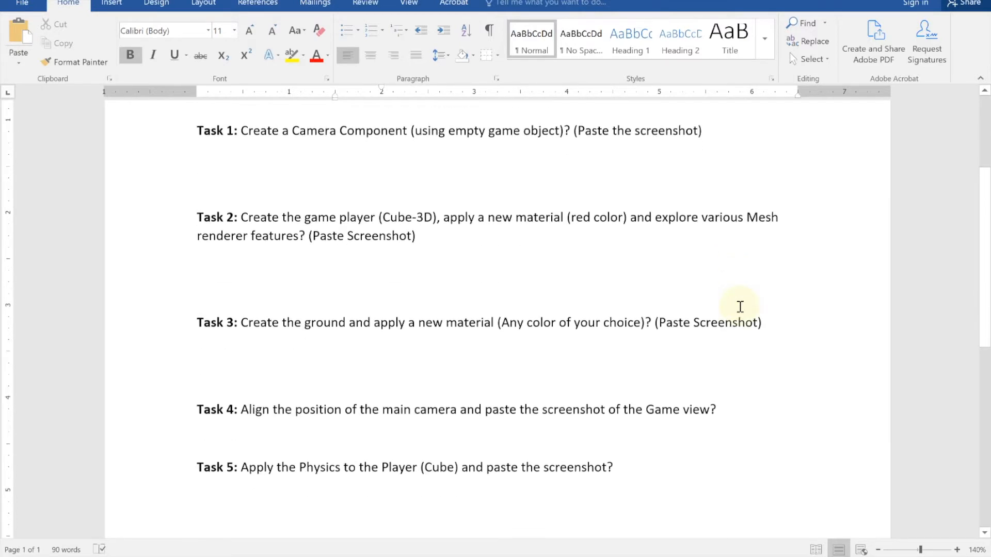
pyautogui.scroll(2, 740, 307)
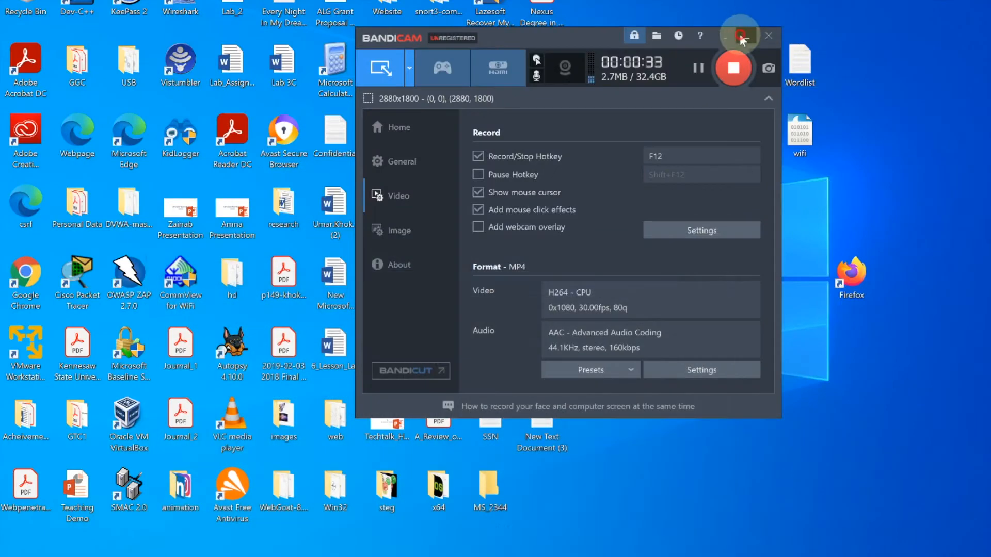
pyautogui.click(739, 34)
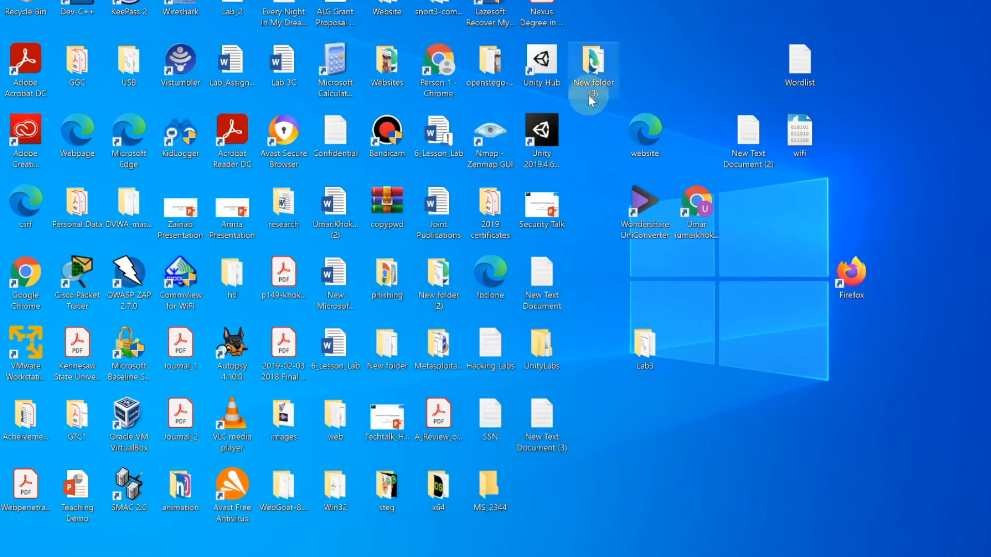
pyautogui.doubleClick(541, 67)
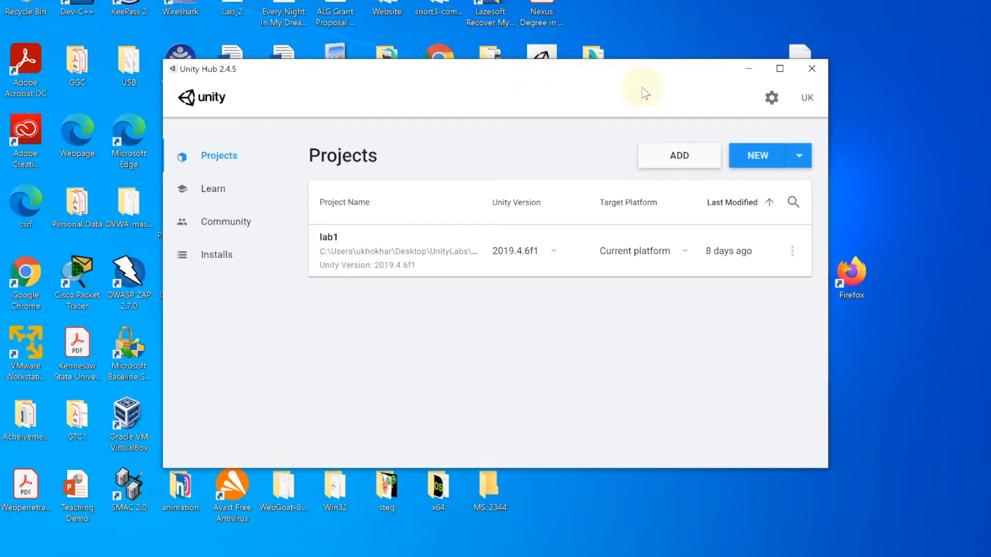
# Create a new Unity project named Cube Runner from the 3D template and bring its editor to the front.
pyautogui.click(759, 156)
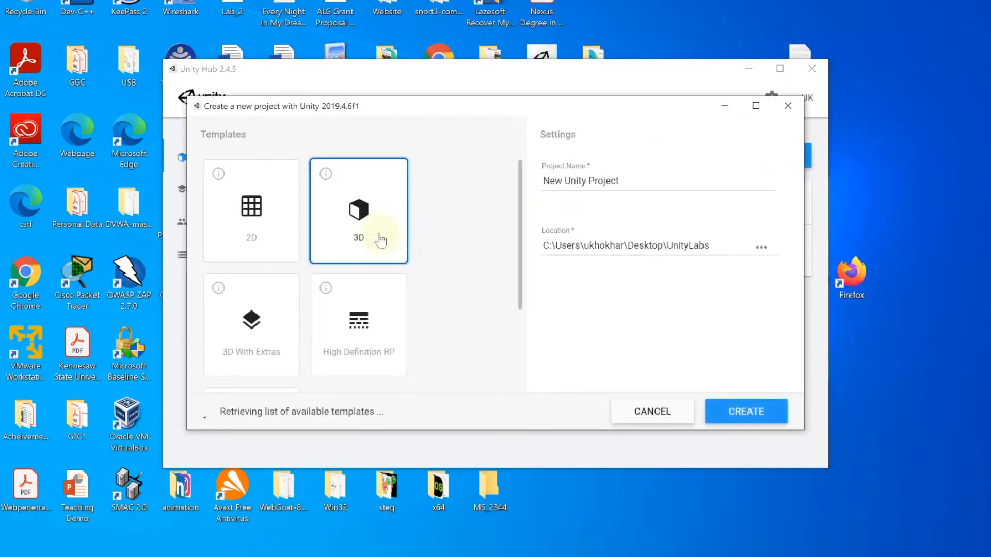
pyautogui.click(379, 234)
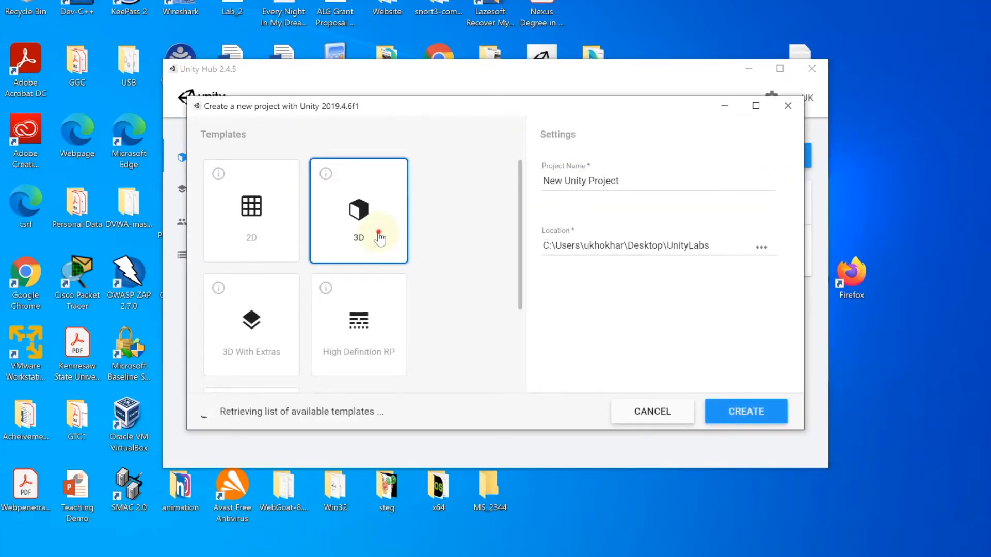
pyautogui.click(631, 180)
pyautogui.moveTo(631, 181); pyautogui.dragTo(524, 177)
pyautogui.write('Lab ')
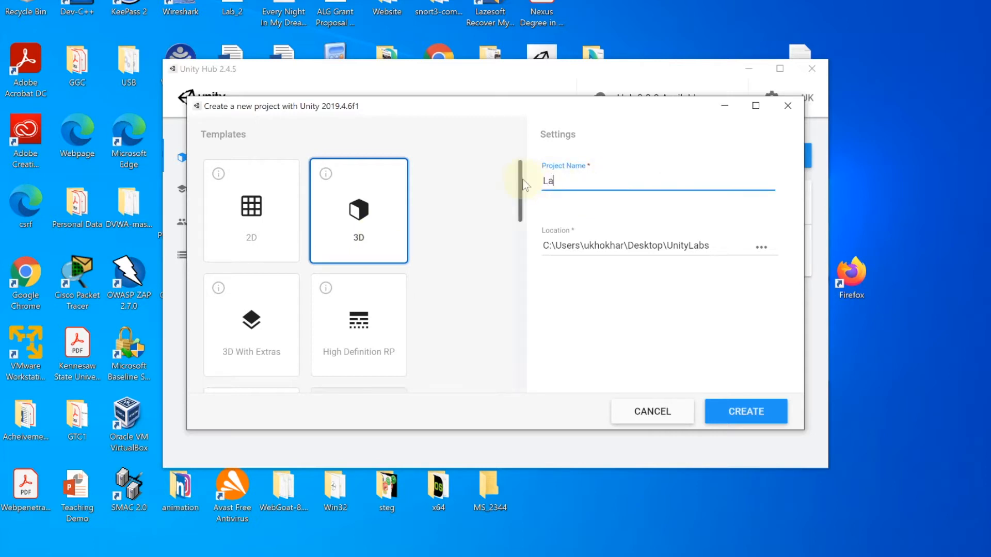
pyautogui.write('2')
pyautogui.press('BackSpace')
pyautogui.press('BackSpace')
pyautogui.press('BackSpace')
pyautogui.press('BackSpace')
pyautogui.write('Cube Runner')
pyautogui.click(745, 420)
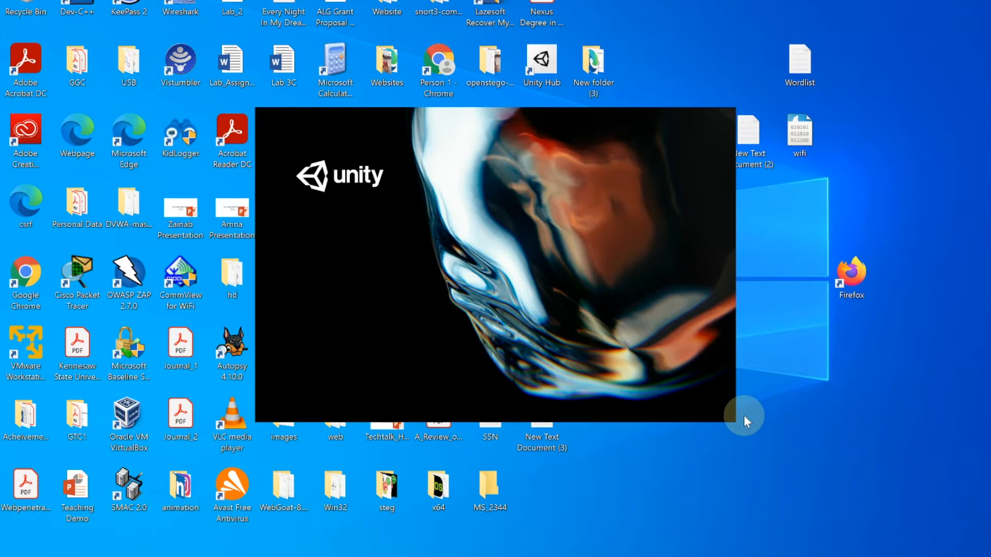
pyautogui.click(418, 556)
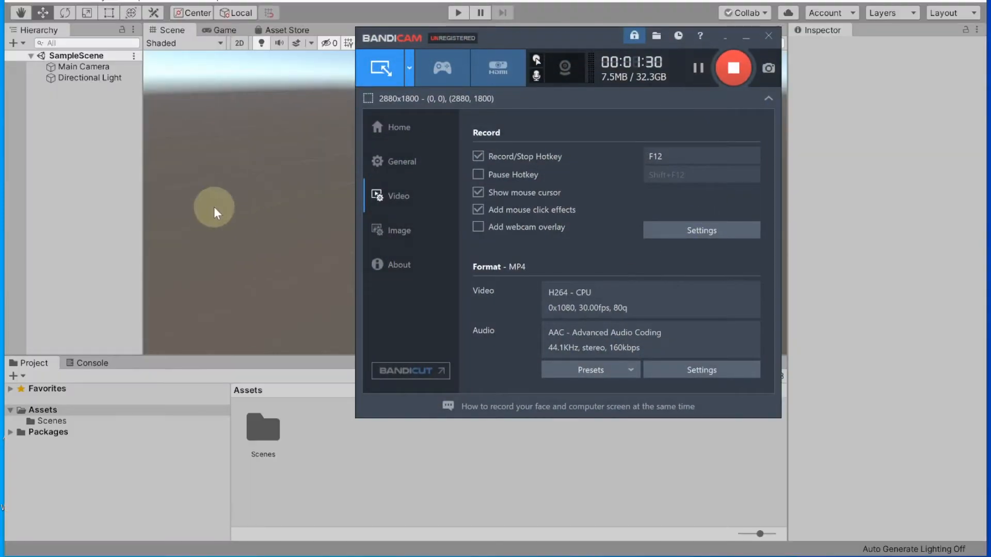
pyautogui.click(231, 207)
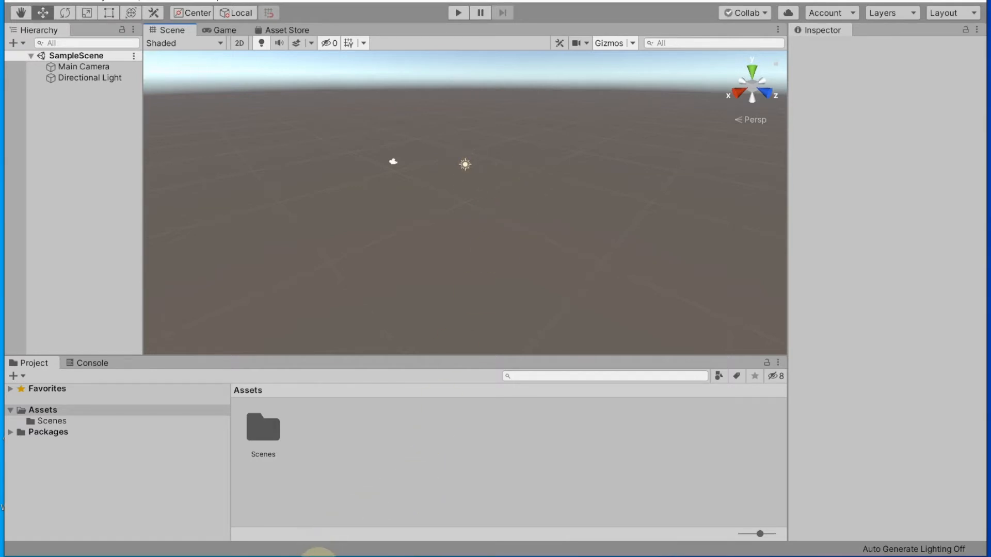
# Switch to the Lab 2 Word document and add a line below Task 5 reading "Game Objects → Class→".
pyautogui.moveTo(320, 556)
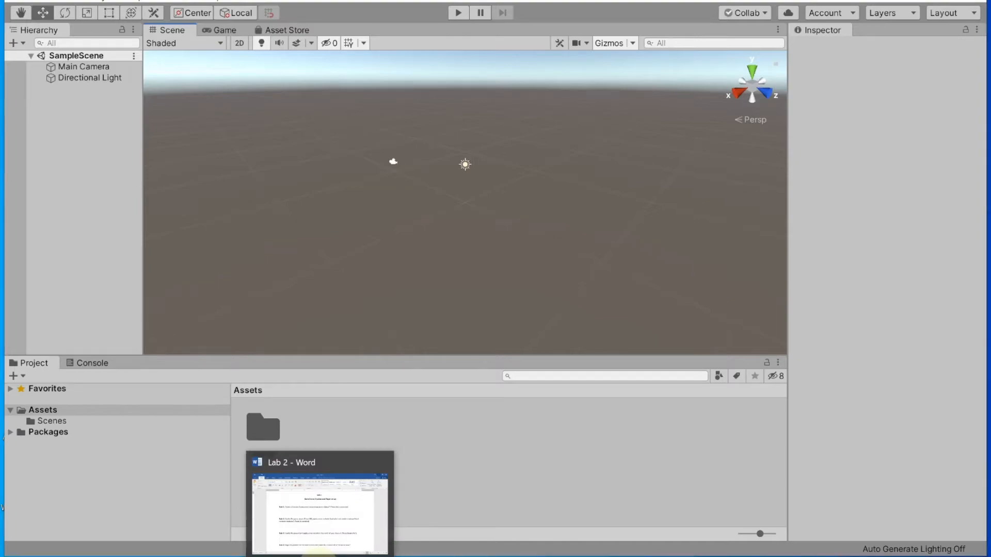
pyautogui.click(320, 555)
pyautogui.scroll(-6, 543, 317)
pyautogui.click(418, 276)
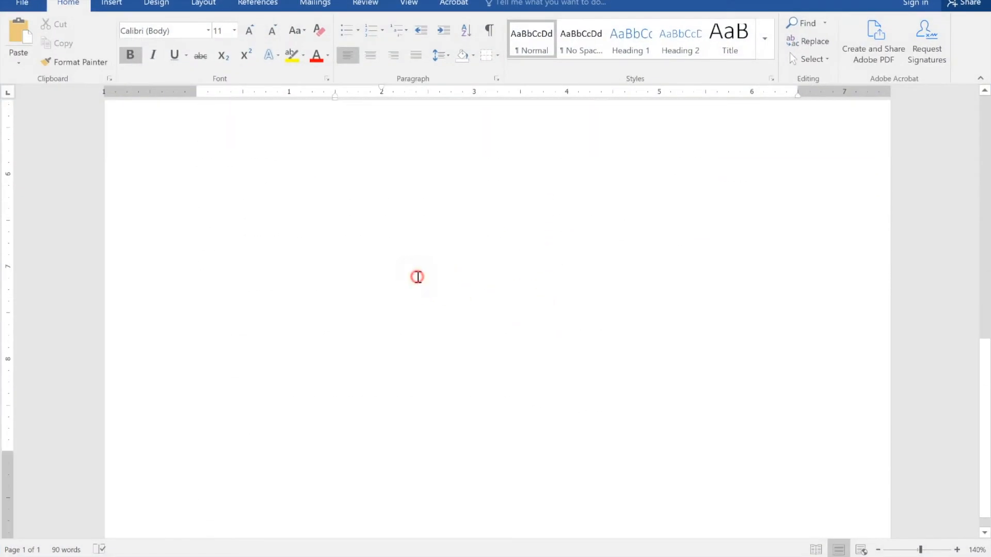
pyautogui.press('Return')
pyautogui.press('Return')
pyautogui.press('Return')
pyautogui.write('Game Objects')
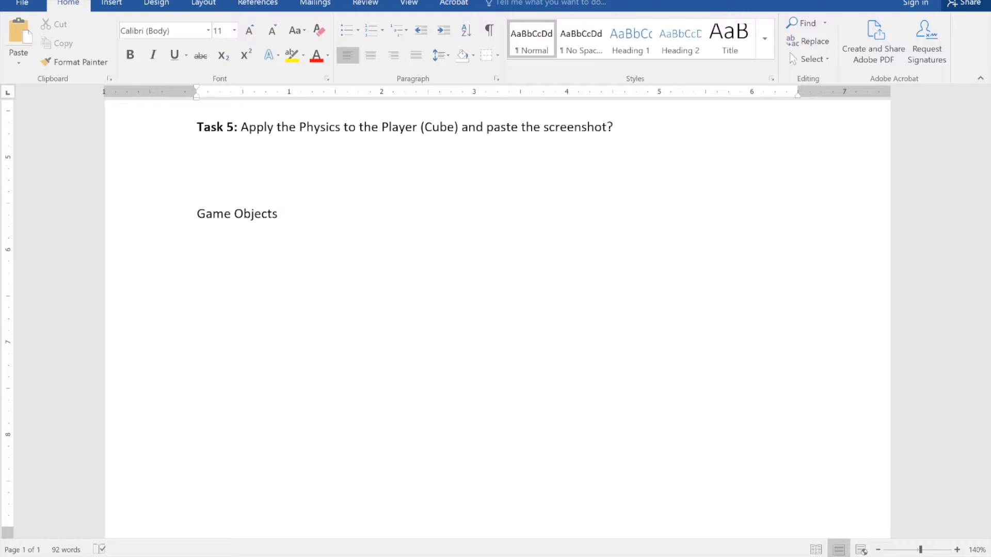
pyautogui.write('--> Cla')
pyautogui.write('ss')
pyautogui.write('-->')
# Extend the Game Objects line with "Composed of Components (Transform, Physics, Scripting, Audio etc.)".
pyautogui.write('Coimp')
pyautogui.press('BackSpace')
pyautogui.press('BackSpace')
pyautogui.press('BackSpace')
pyautogui.write('np')
pyautogui.press('BackSpace')
pyautogui.press('BackSpace')
pyautogui.write('mposed of C')
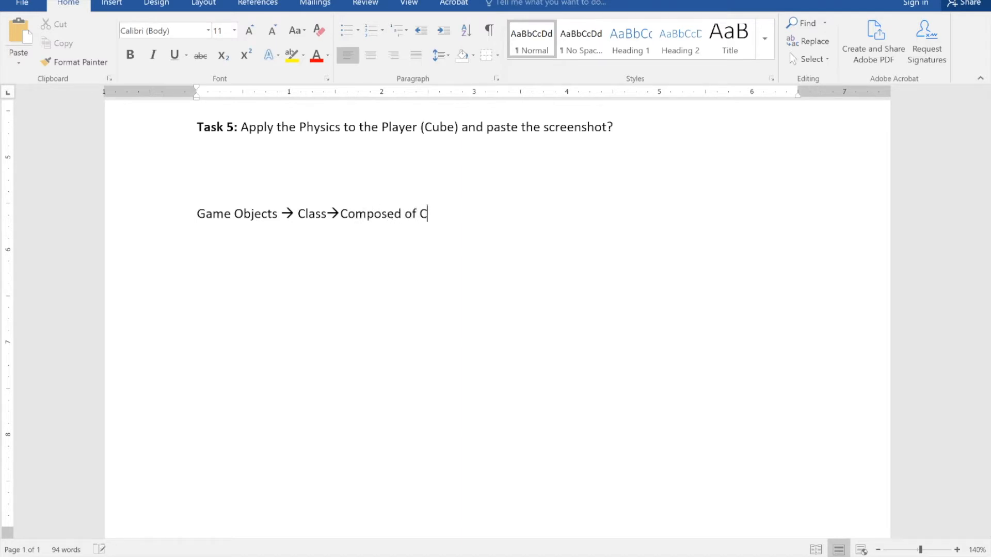
pyautogui.write('omponents (Transg')
pyautogui.press('BackSpace')
pyautogui.write('form, ')
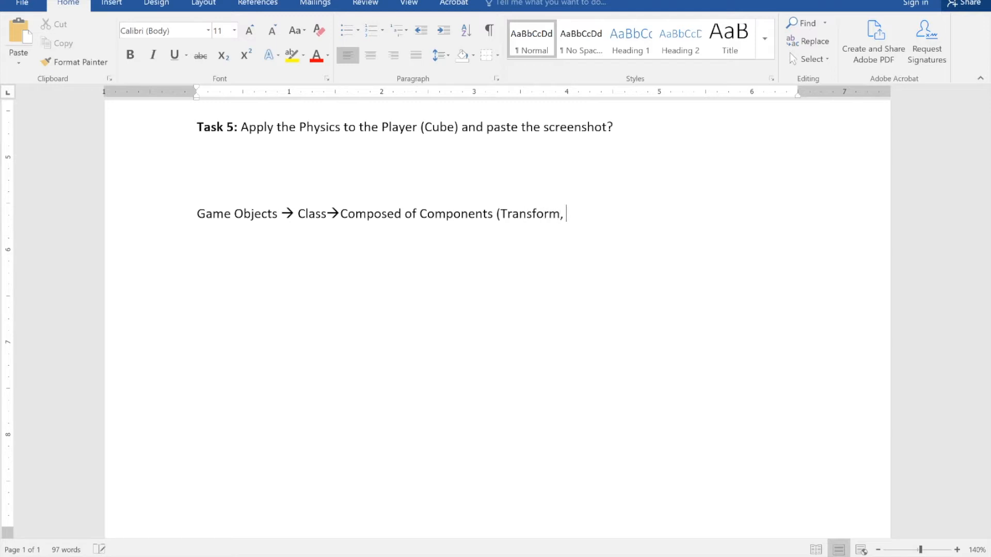
pyautogui.write('Physics, Scrip')
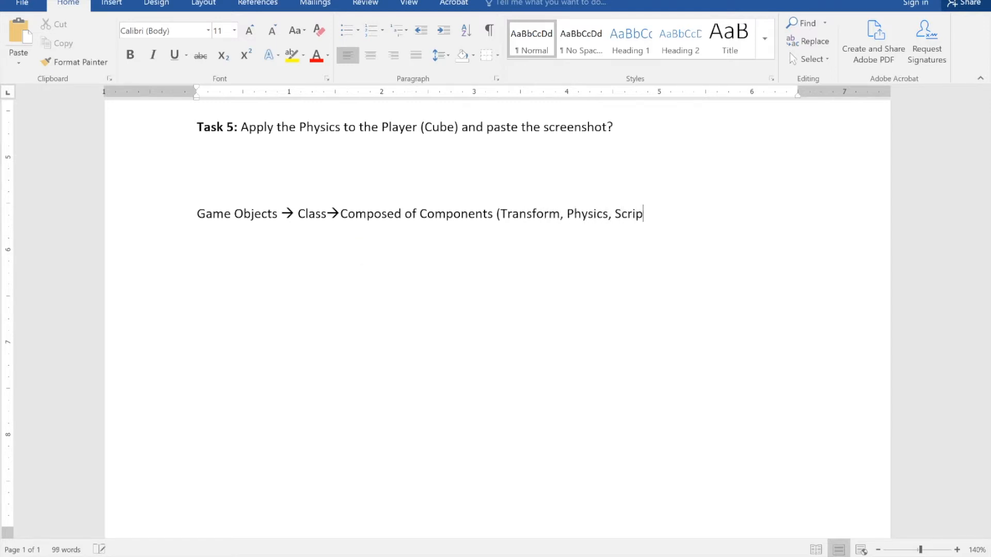
pyautogui.write('ting, Audio etc.)')
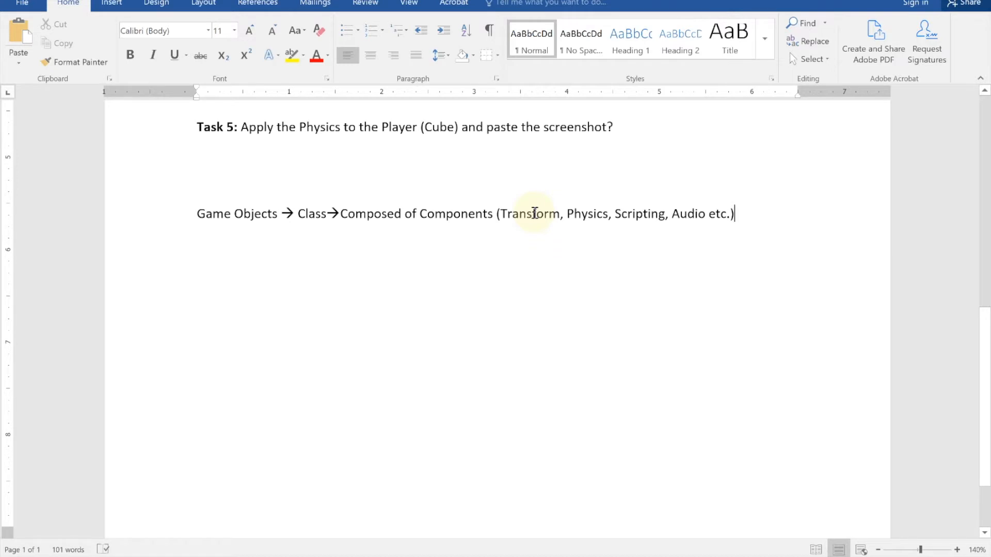
pyautogui.moveTo(199, 214); pyautogui.dragTo(275, 218)
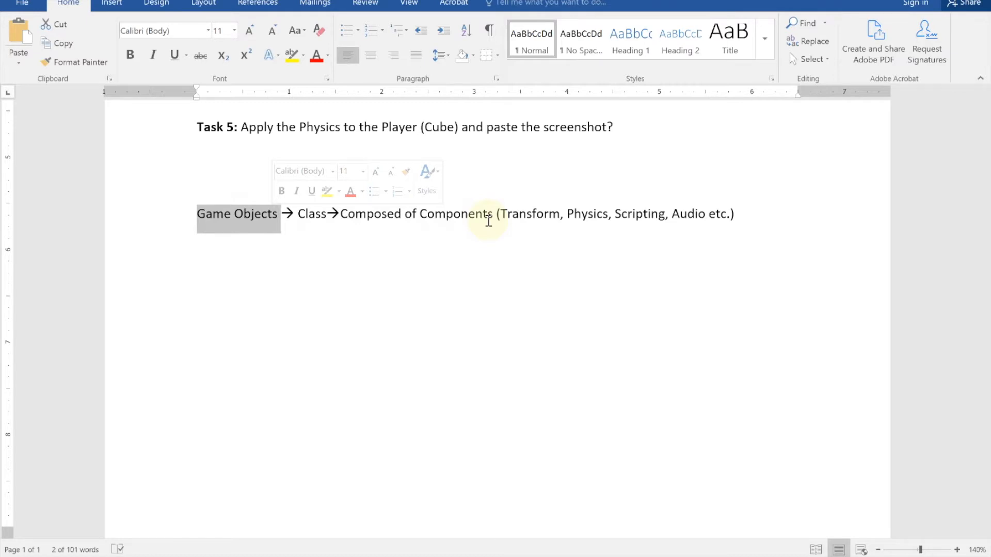
pyautogui.moveTo(489, 221); pyautogui.dragTo(428, 220)
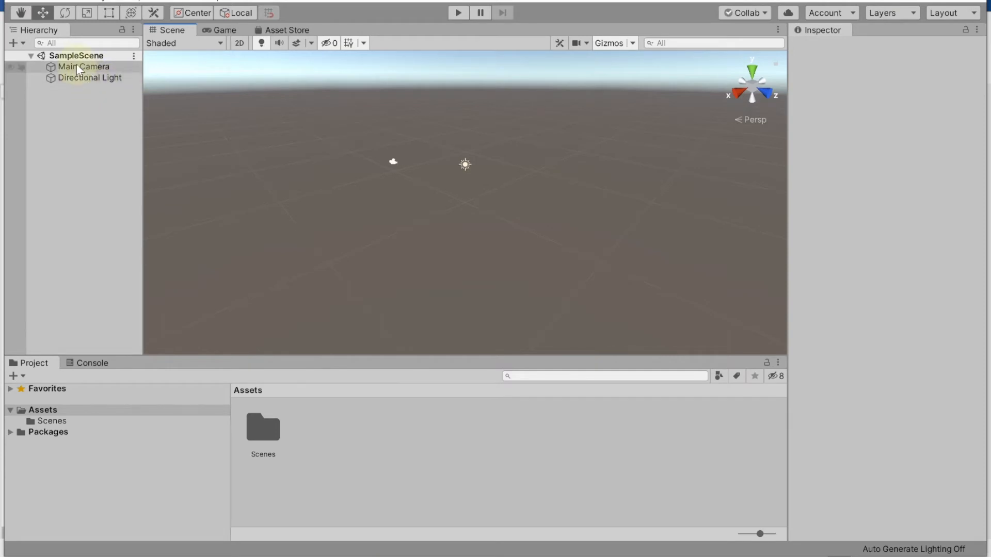
# Remove the Camera component from the Main Camera object in the Unity scene.
pyautogui.click(77, 66)
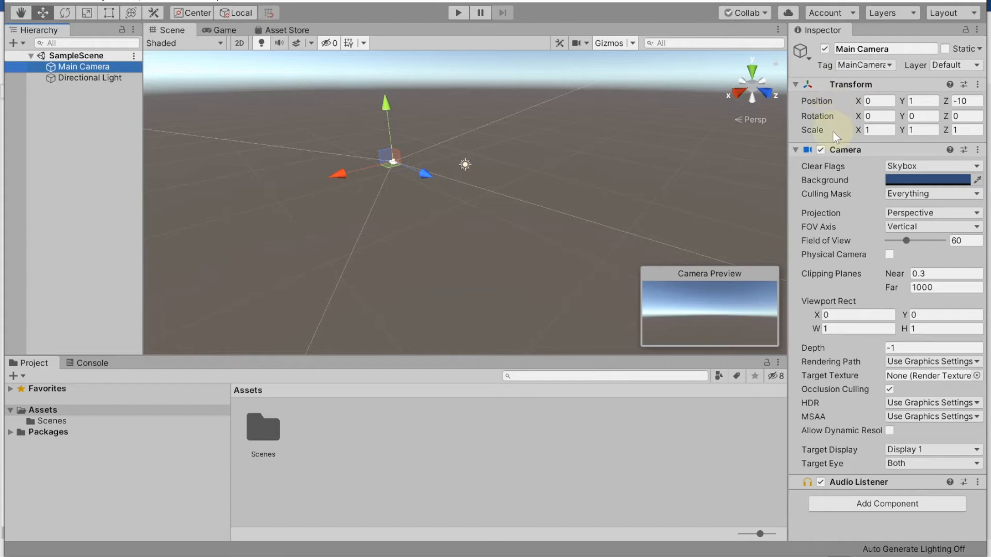
pyautogui.moveTo(832, 131)
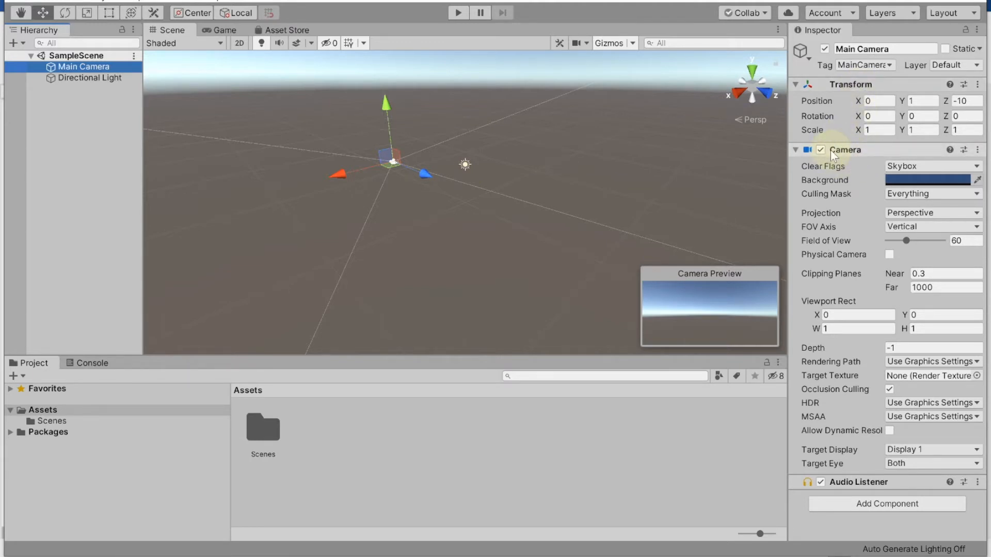
pyautogui.click(978, 150)
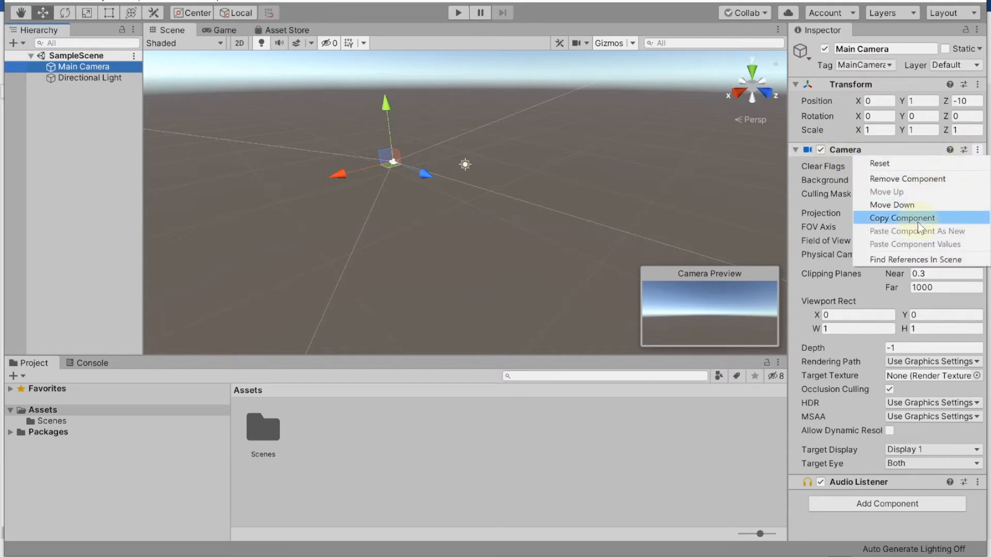
pyautogui.click(919, 179)
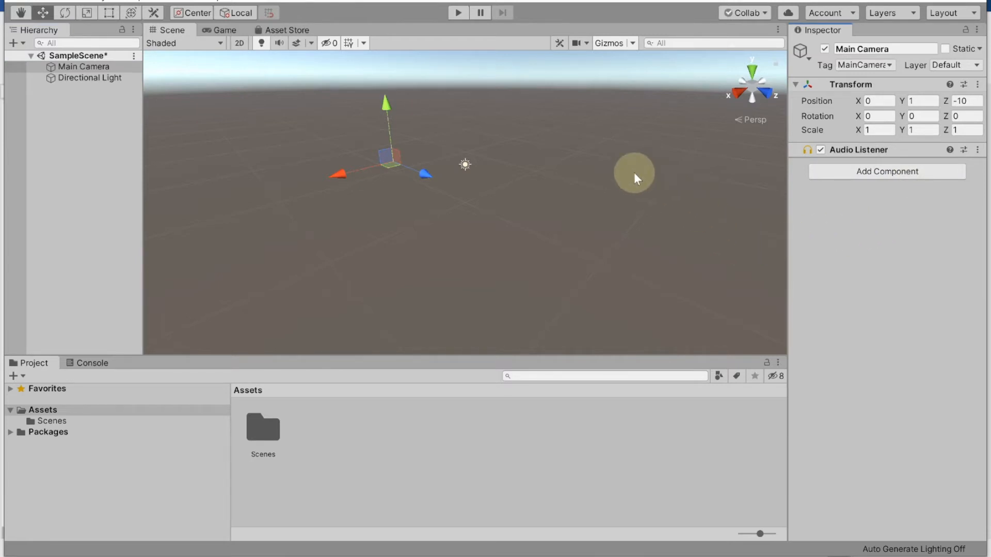
# Remove the Audio Listener component from the Main Camera object.
pyautogui.scroll(-1, 353, 145)
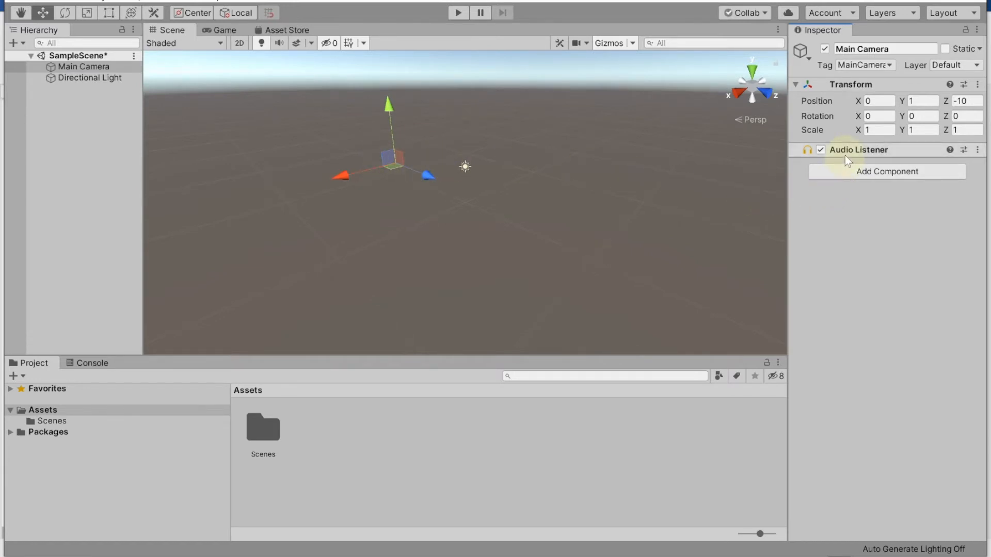
pyautogui.click(977, 150)
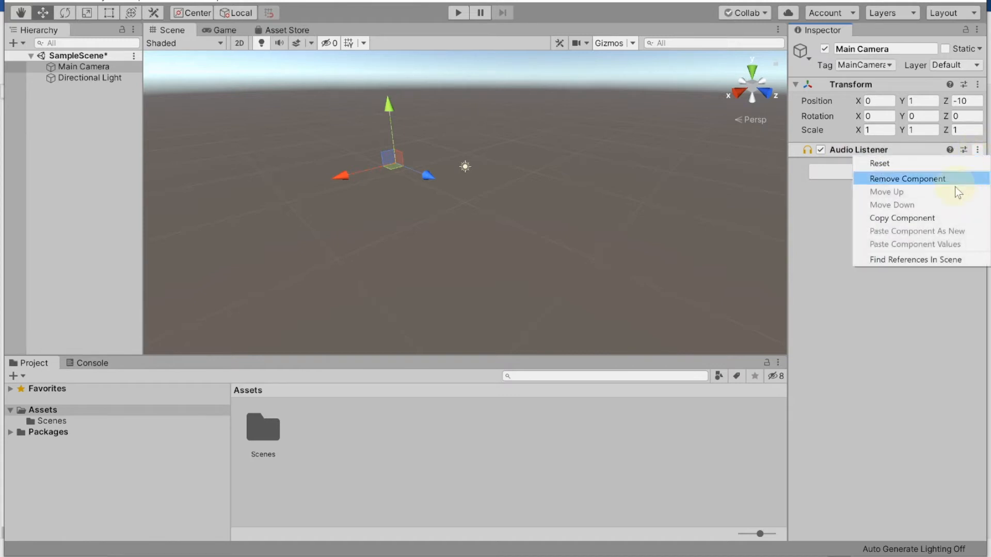
pyautogui.click(924, 179)
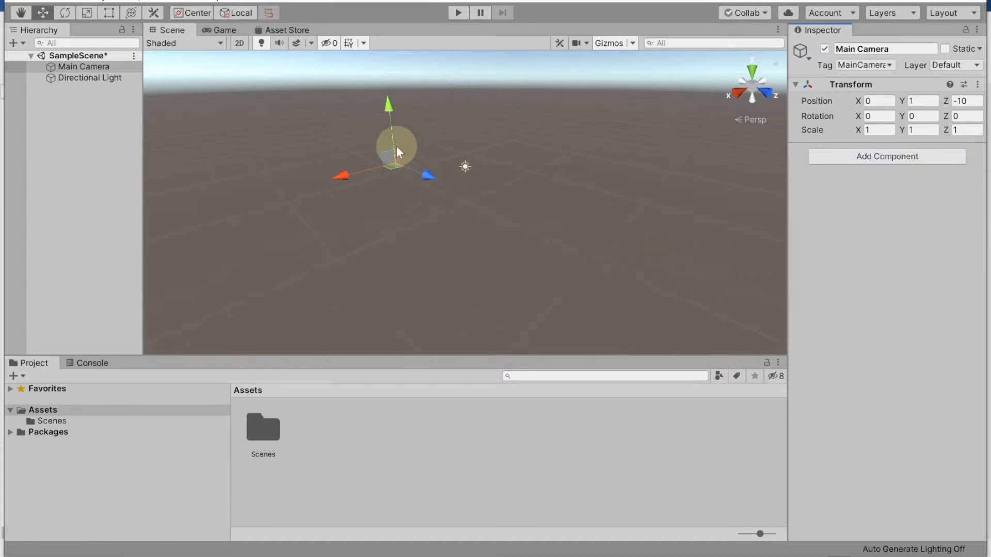
# Delete the Main Camera object from SampleScene.
pyautogui.click(81, 67)
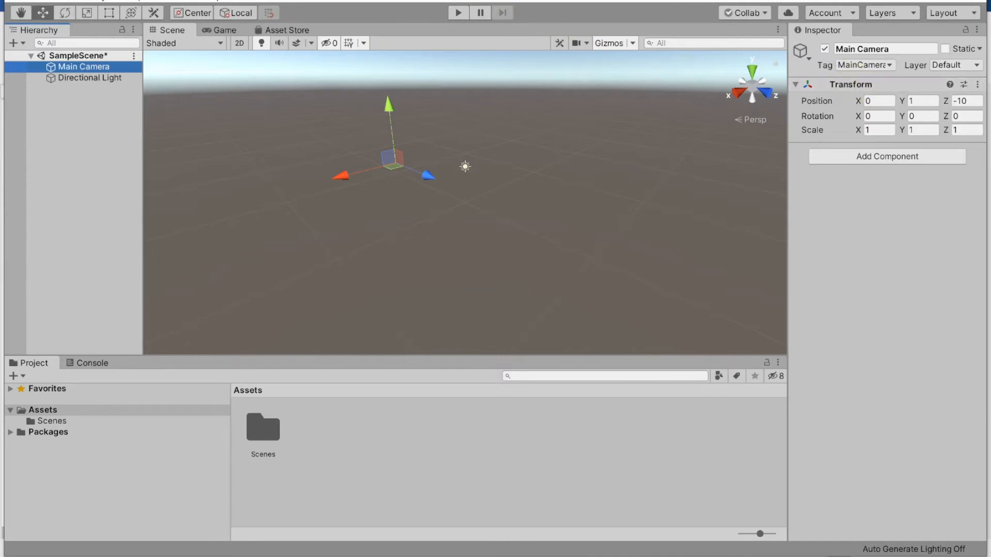
pyautogui.rightClick(75, 65)
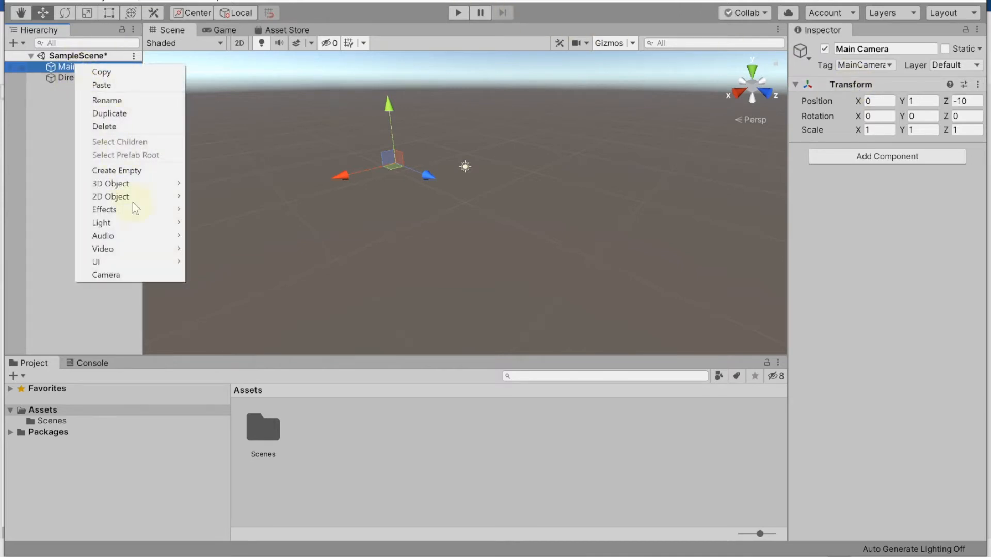
pyautogui.click(109, 127)
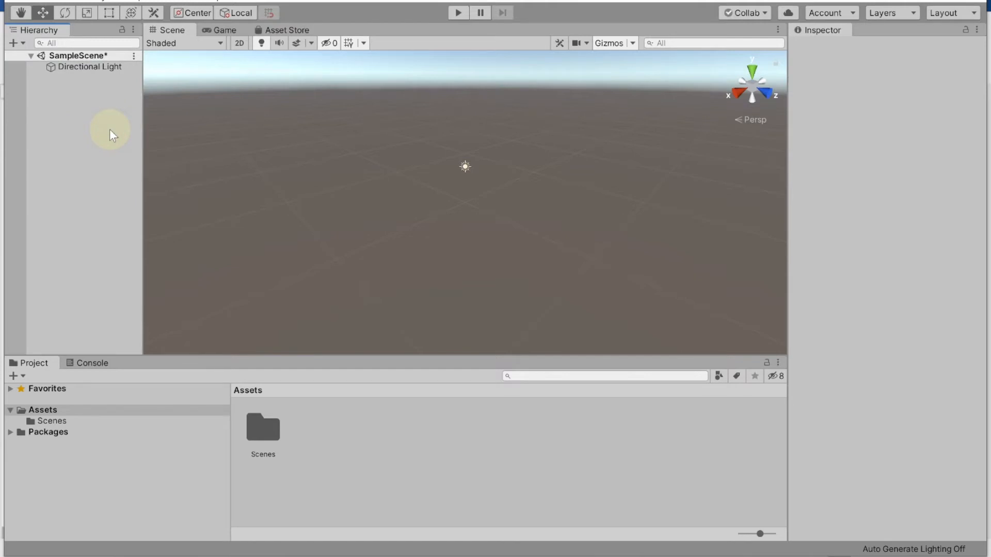
# Review the task list in the Lab 2 Word document and return to the Unity editor.
pyautogui.click(306, 556)
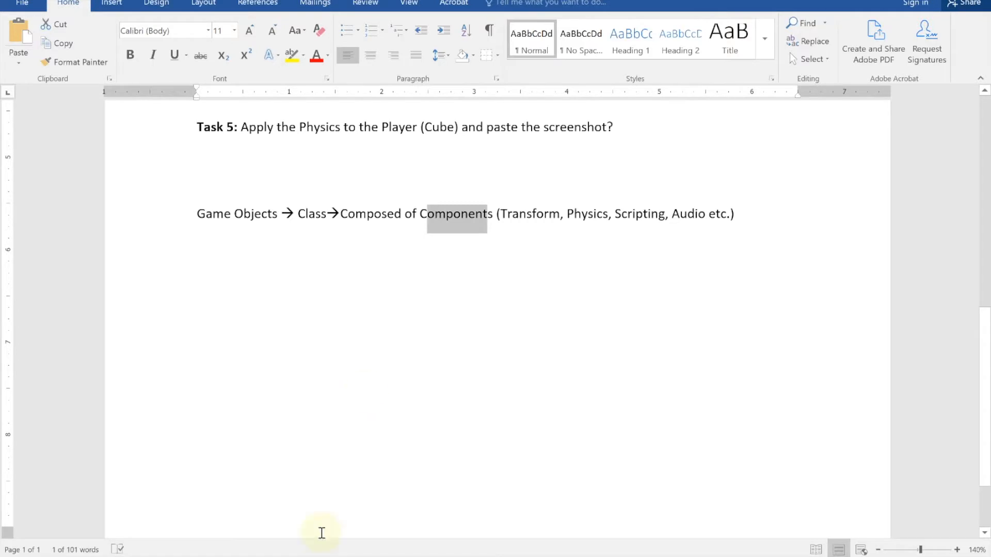
pyautogui.scroll(10, 382, 246)
pyautogui.scroll(-3, 382, 246)
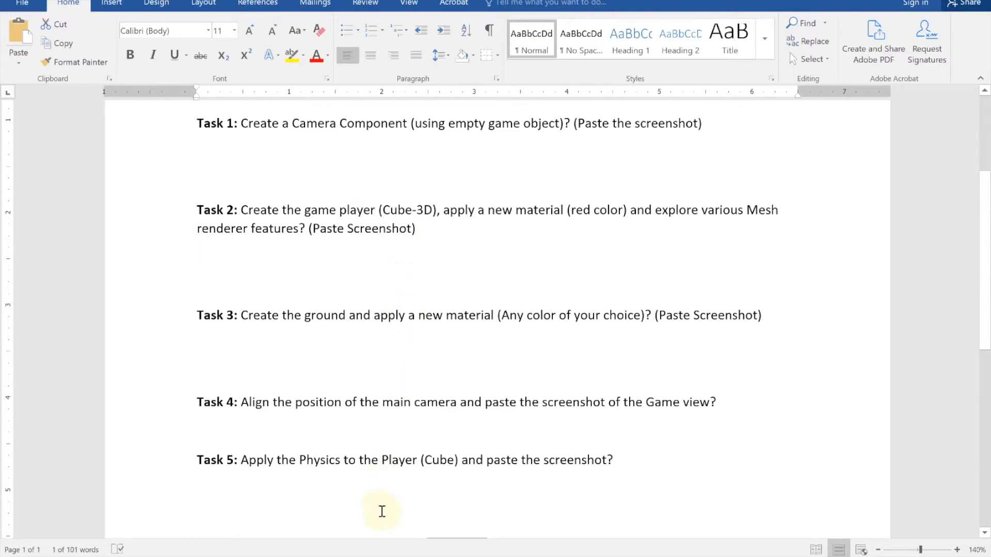
pyautogui.click(370, 556)
pyautogui.click(356, 556)
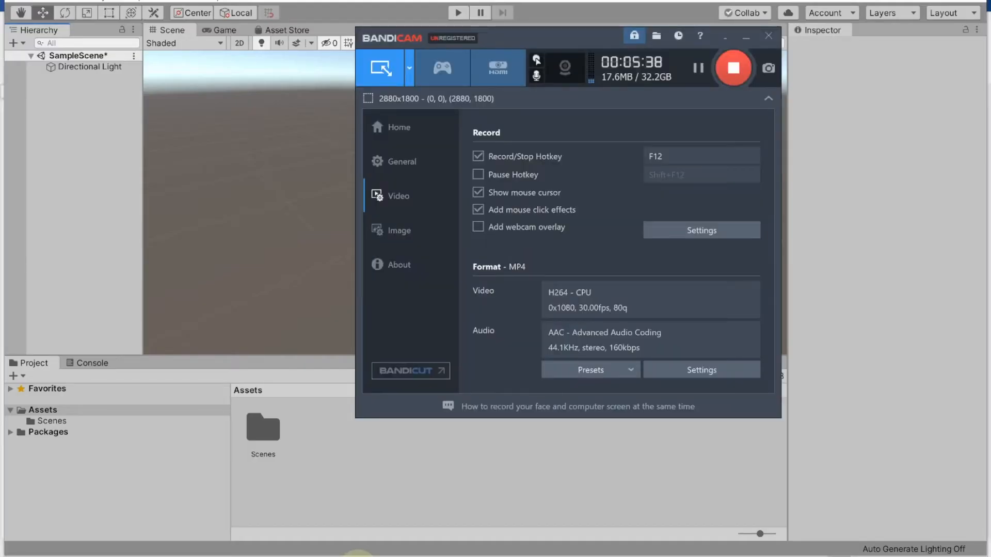
pyautogui.click(375, 556)
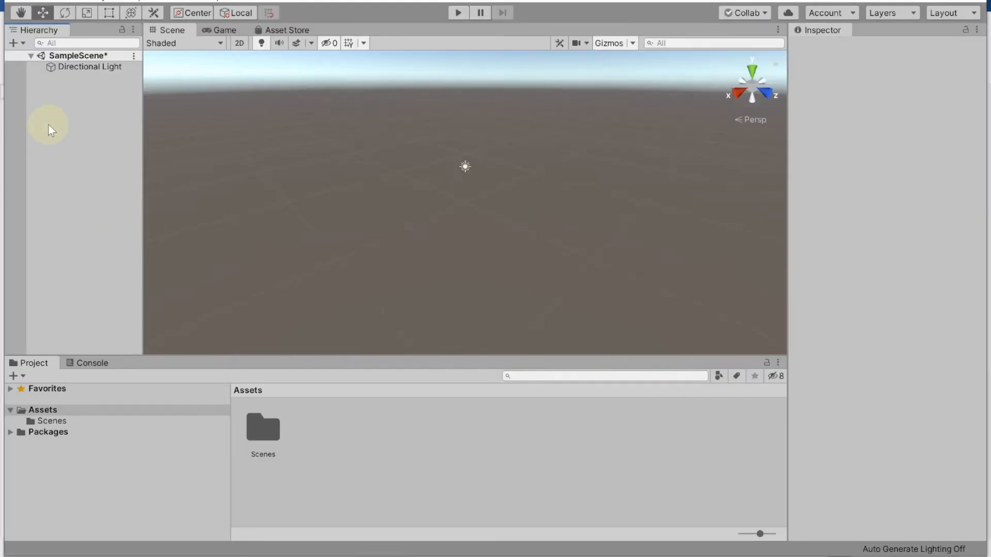
# Add a ready-made Camera object to SampleScene and reset its transform.
pyautogui.rightClick(56, 108)
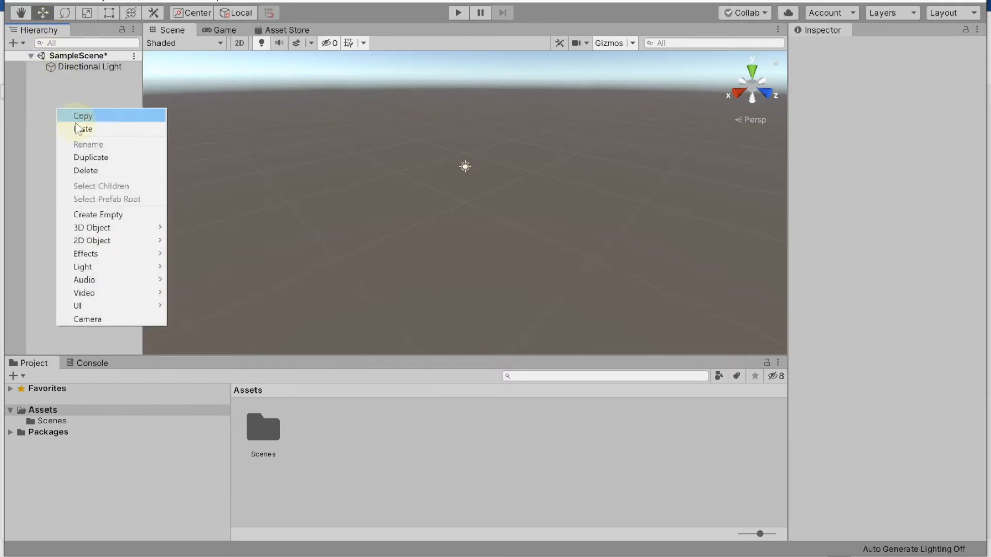
pyautogui.moveTo(114, 224)
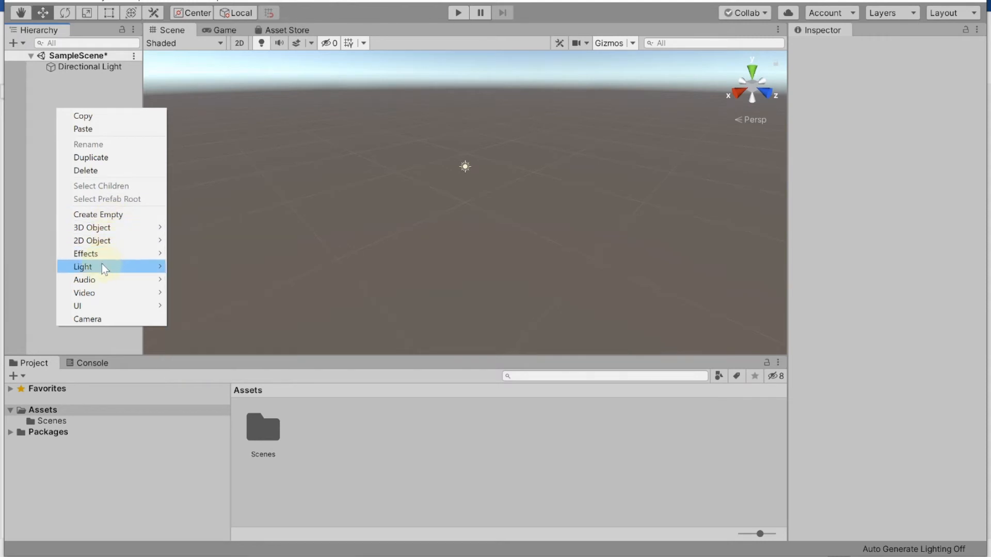
pyautogui.click(94, 321)
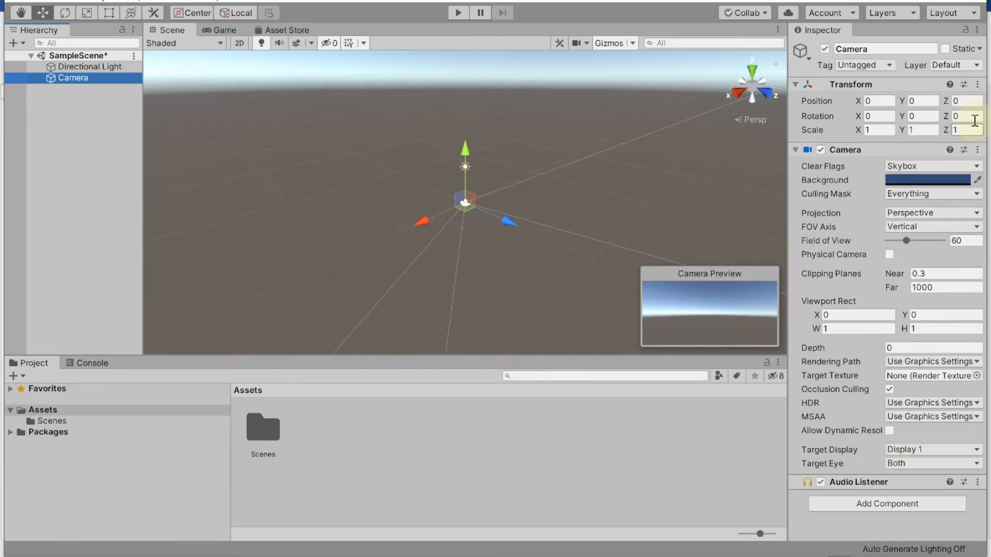
pyautogui.click(977, 84)
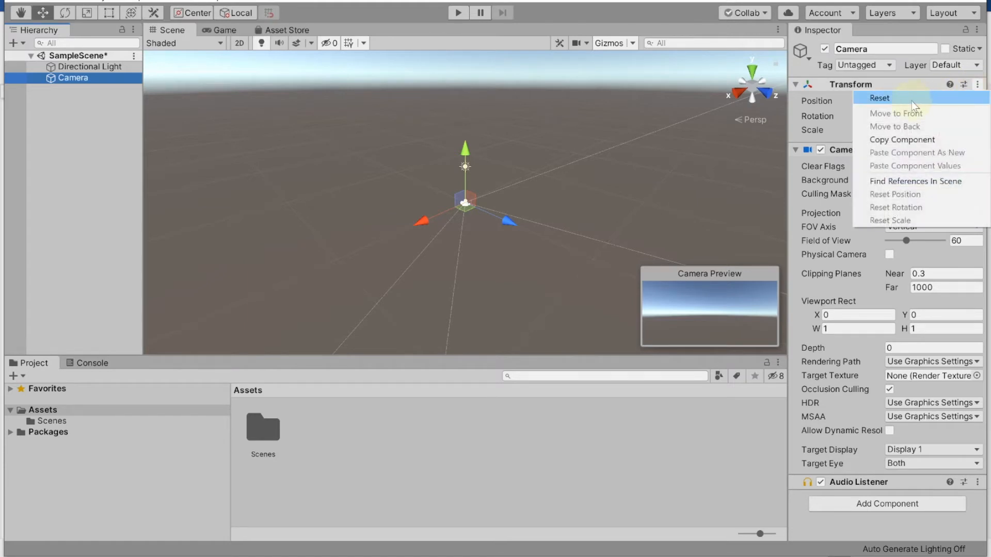
pyautogui.click(911, 99)
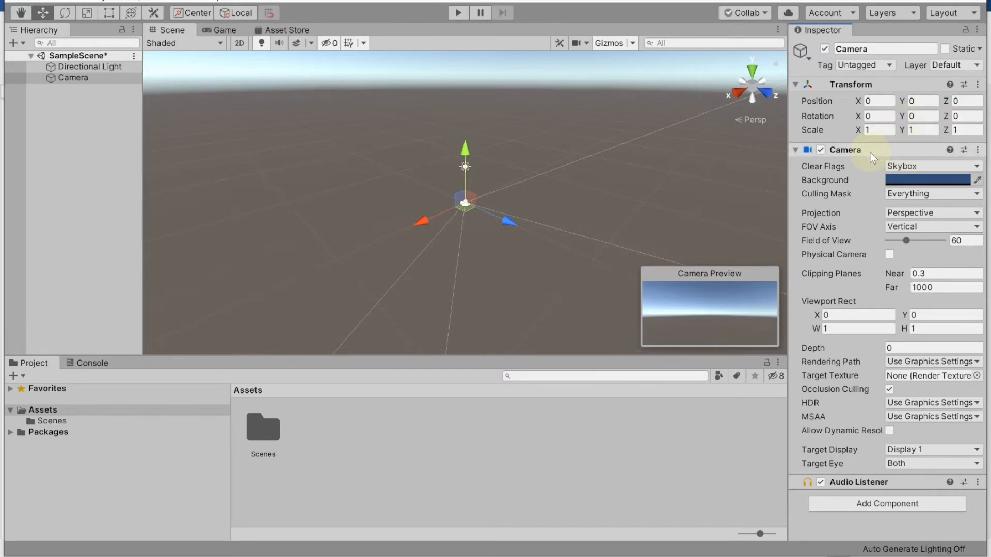
pyautogui.click(977, 151)
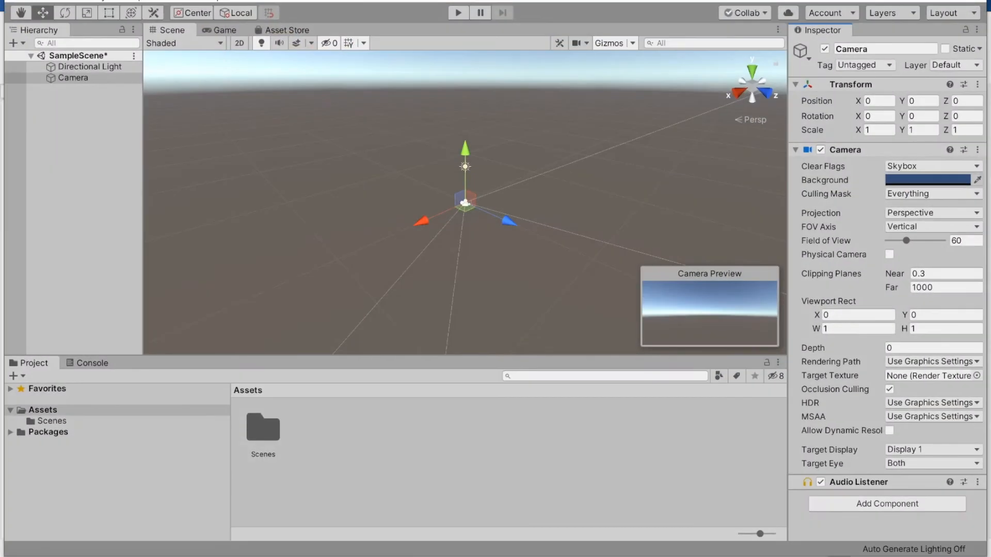
# Delete the ready-made Camera object from SampleScene.
pyautogui.click(72, 78)
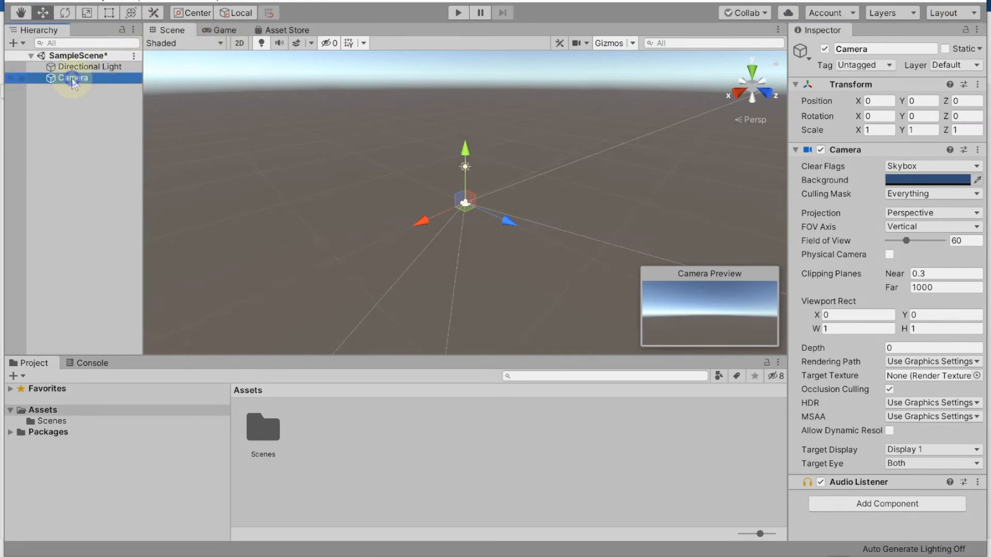
pyautogui.rightClick(72, 79)
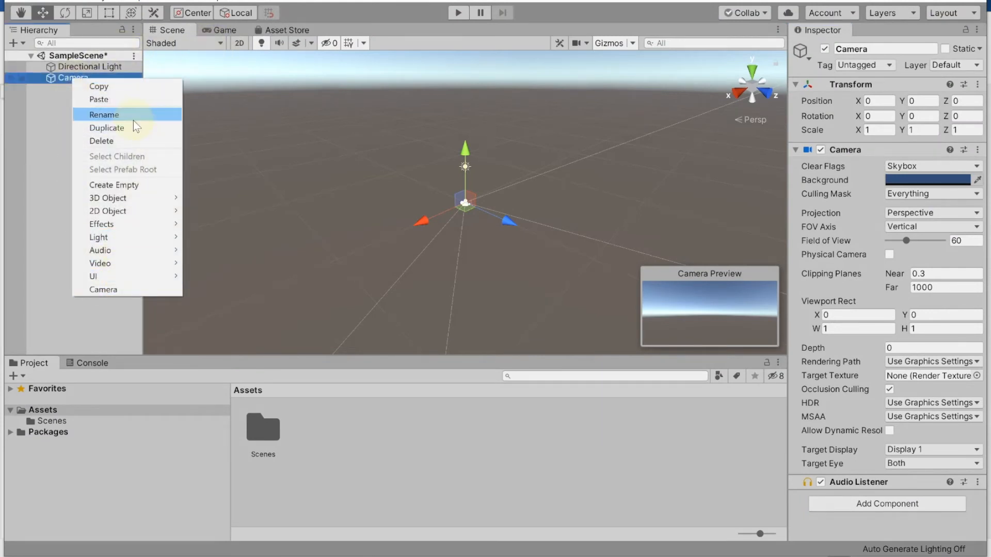
pyautogui.click(111, 141)
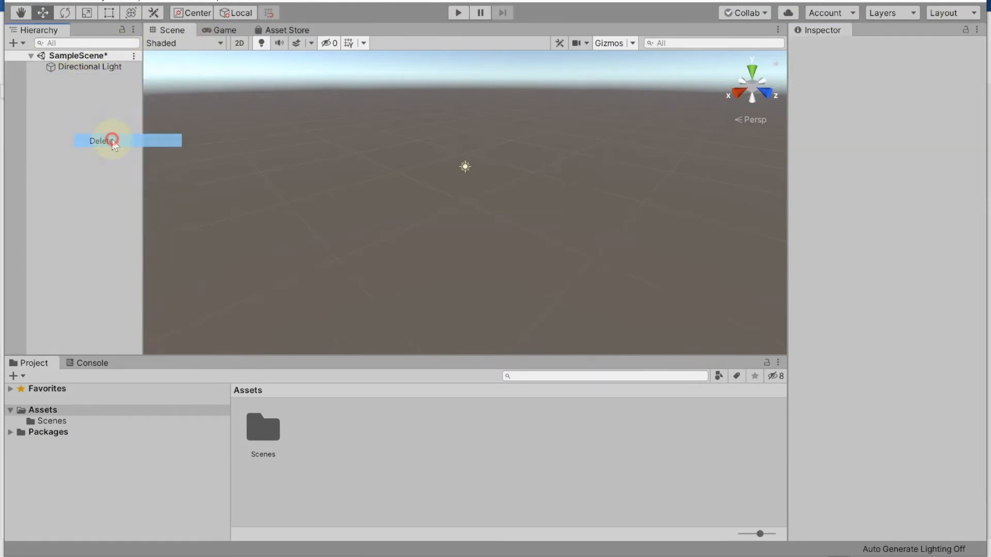
# Create an empty game object in SampleScene and reset its transform.
pyautogui.rightClick(85, 132)
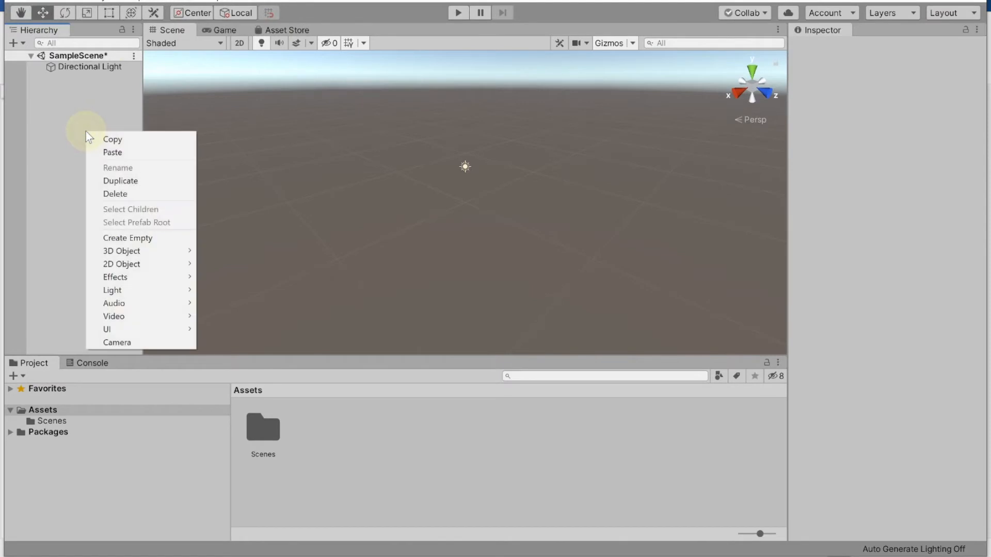
pyautogui.click(125, 237)
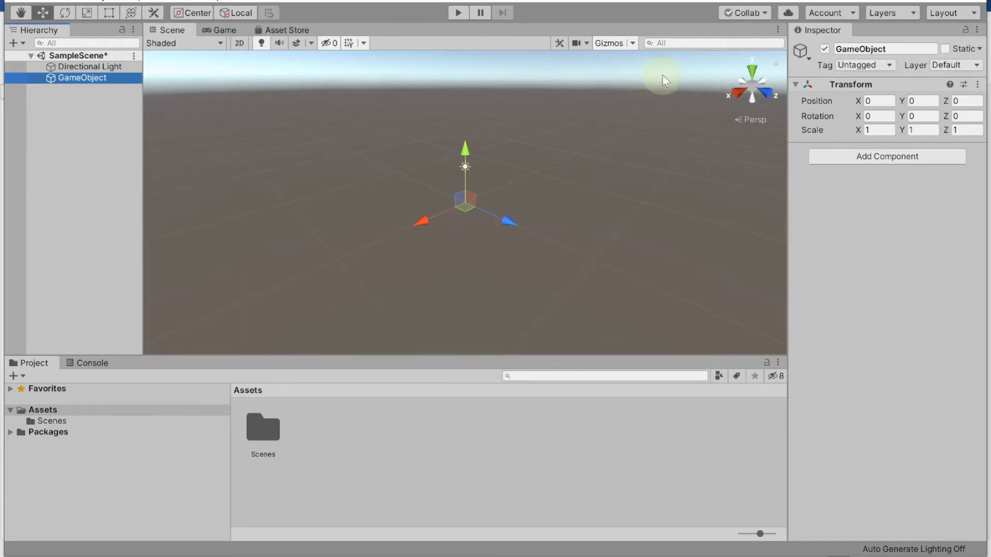
pyautogui.click(977, 84)
pyautogui.click(896, 99)
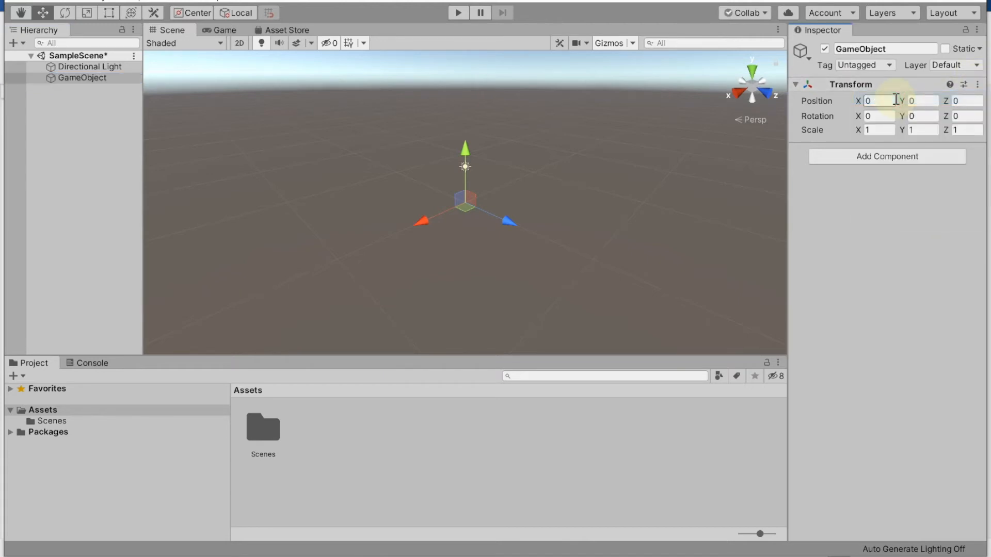
# Add a Camera component and an Audio Listener component to the empty game object.
pyautogui.click(908, 162)
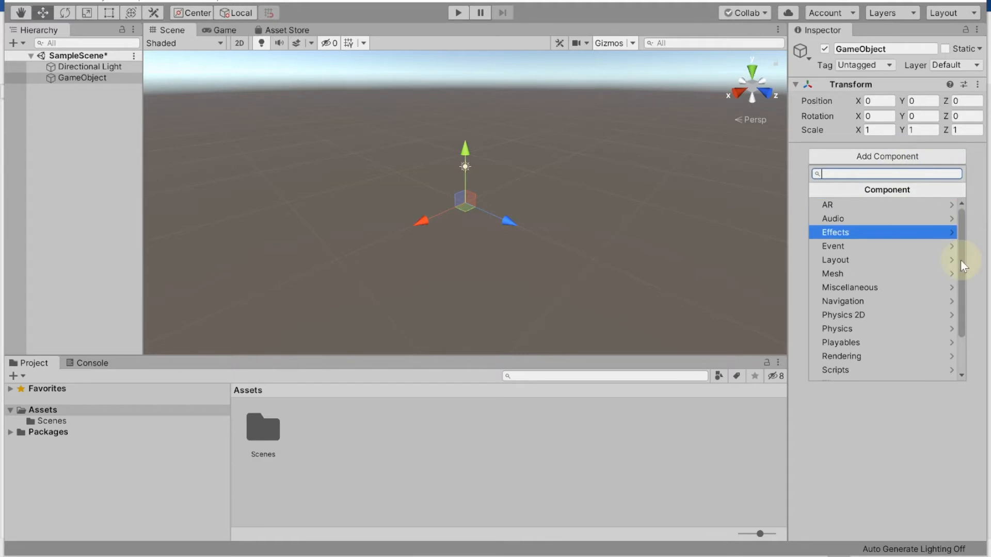
pyautogui.click(892, 358)
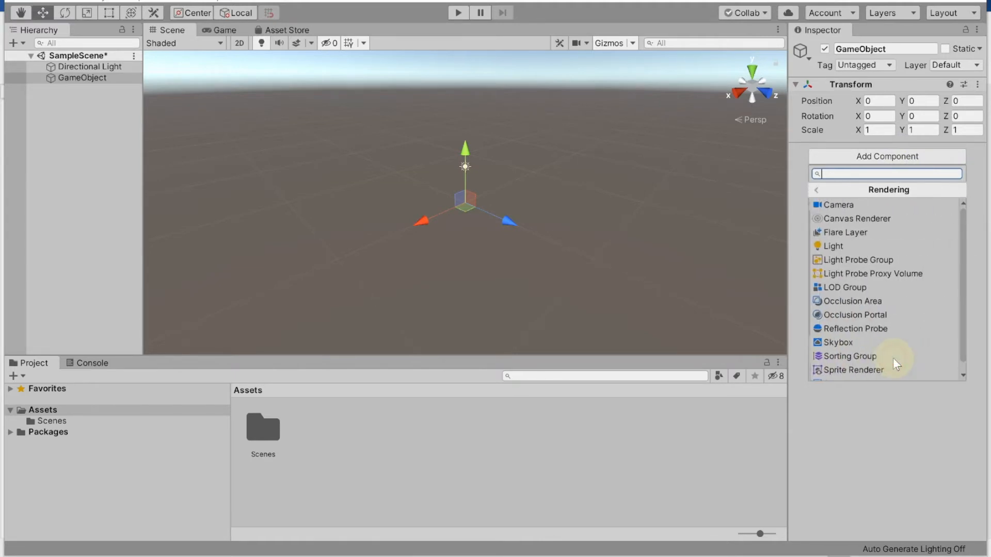
pyautogui.click(835, 206)
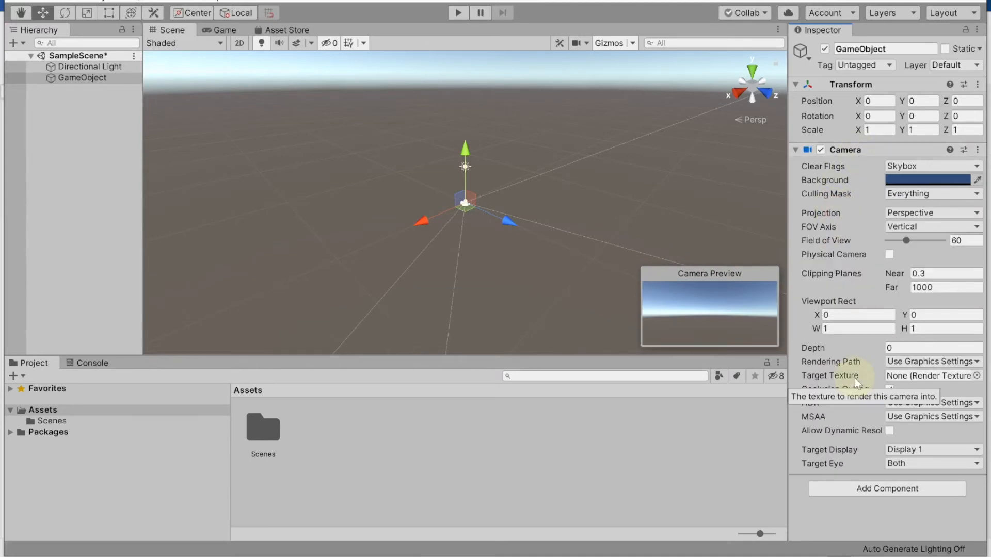
pyautogui.click(852, 491)
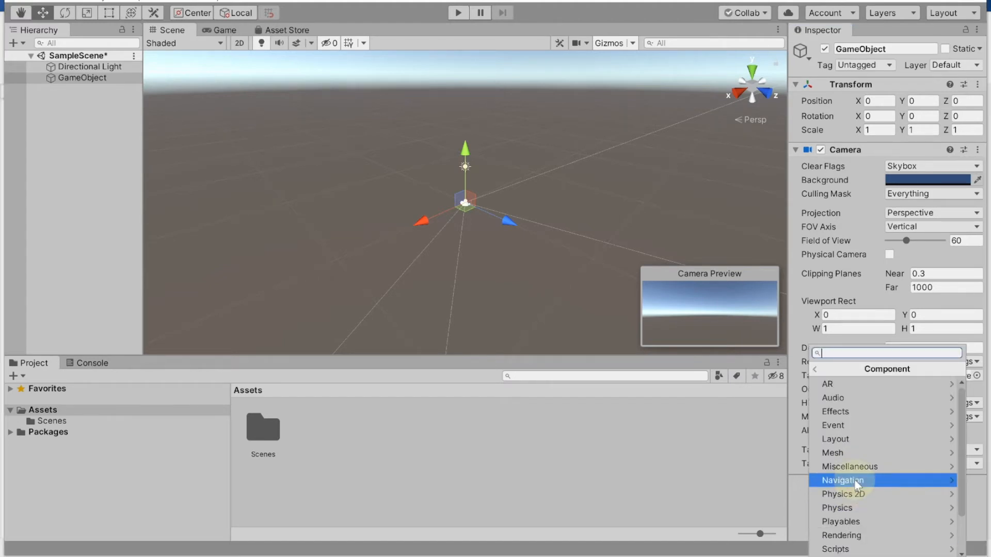
pyautogui.click(859, 398)
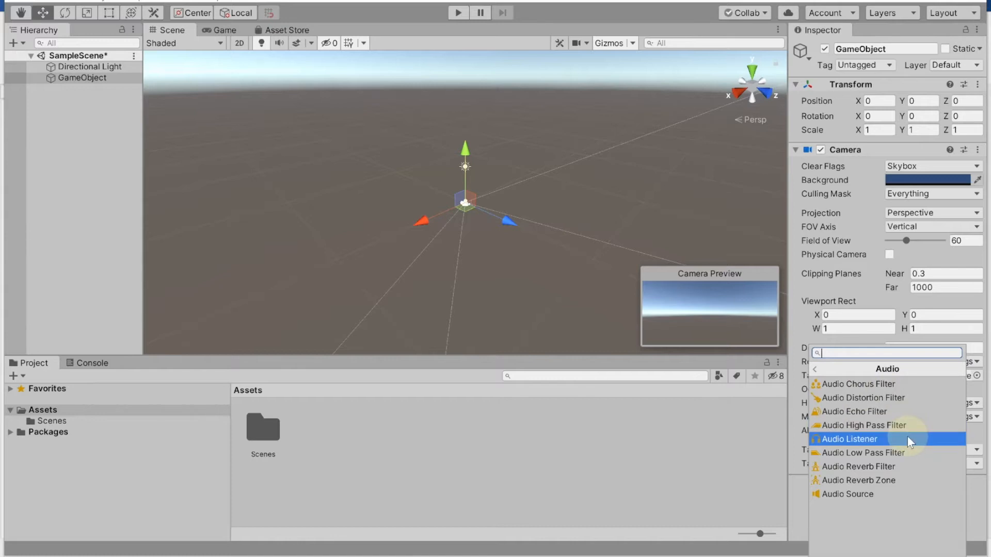
pyautogui.click(879, 439)
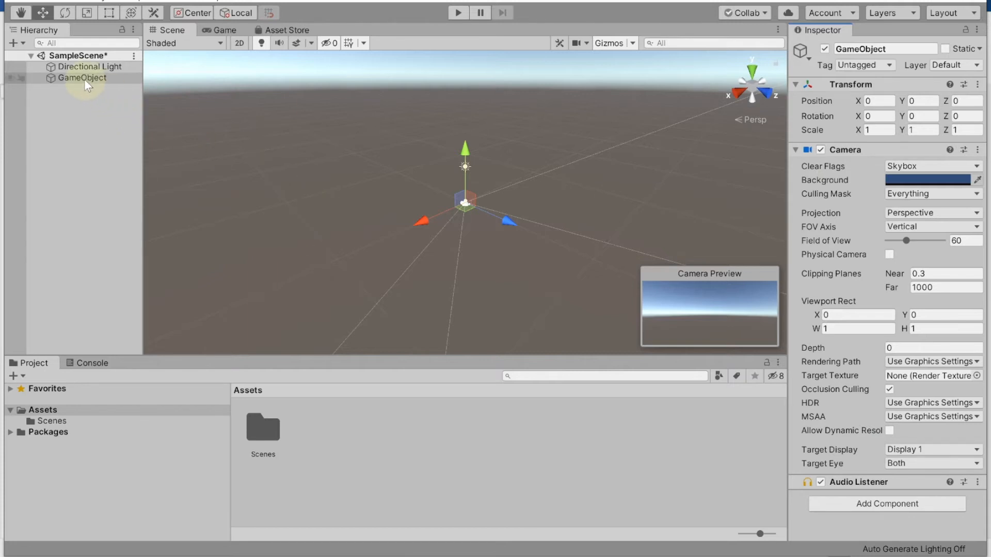
# Rename the game object holding the Camera and Audio Listener components as Main Camera.
pyautogui.click(847, 47)
pyautogui.click(848, 47)
pyautogui.write('Main')
pyautogui.moveTo(908, 50); pyautogui.dragTo(831, 48)
pyautogui.write('Mai')
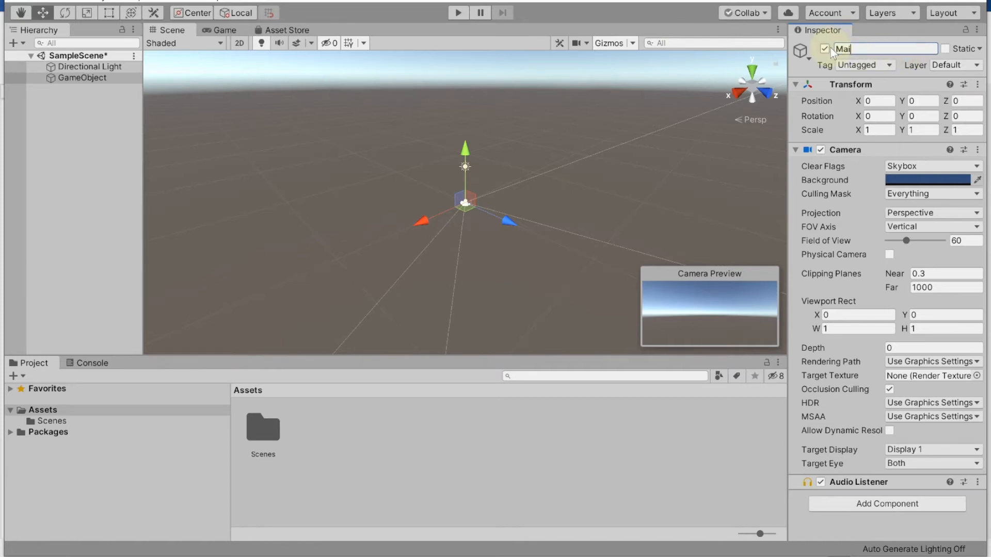
pyautogui.write('n Camera')
pyautogui.click(664, 176)
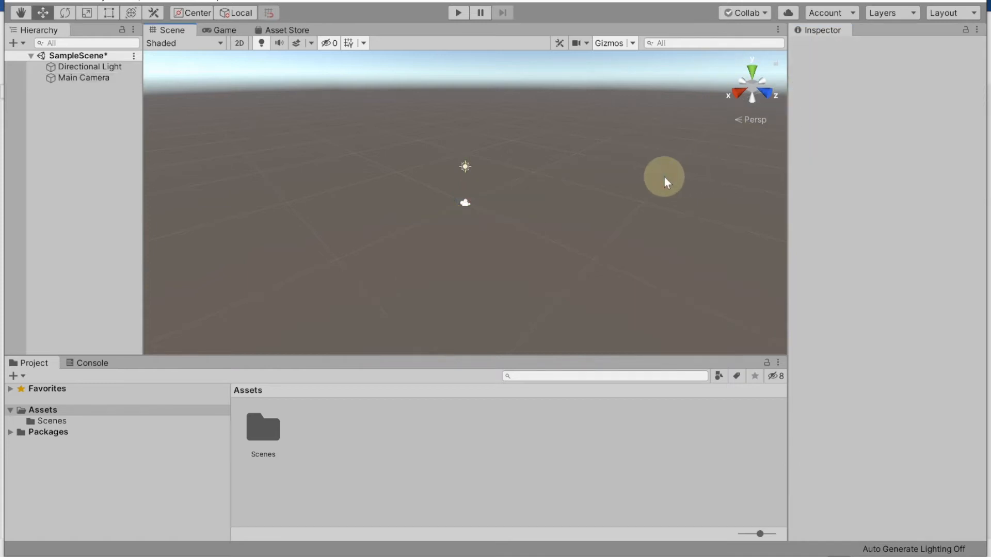
pyautogui.click(77, 80)
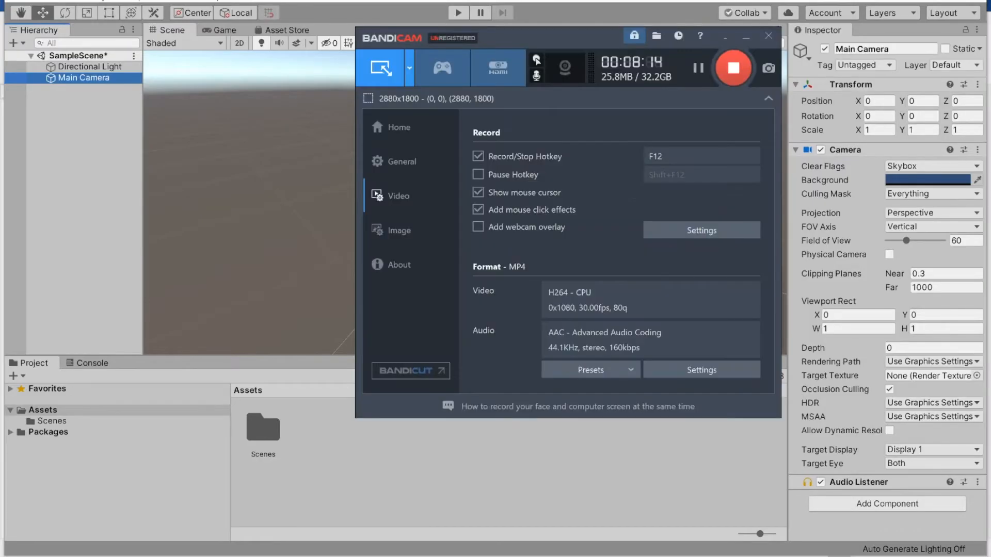
pyautogui.click(733, 68)
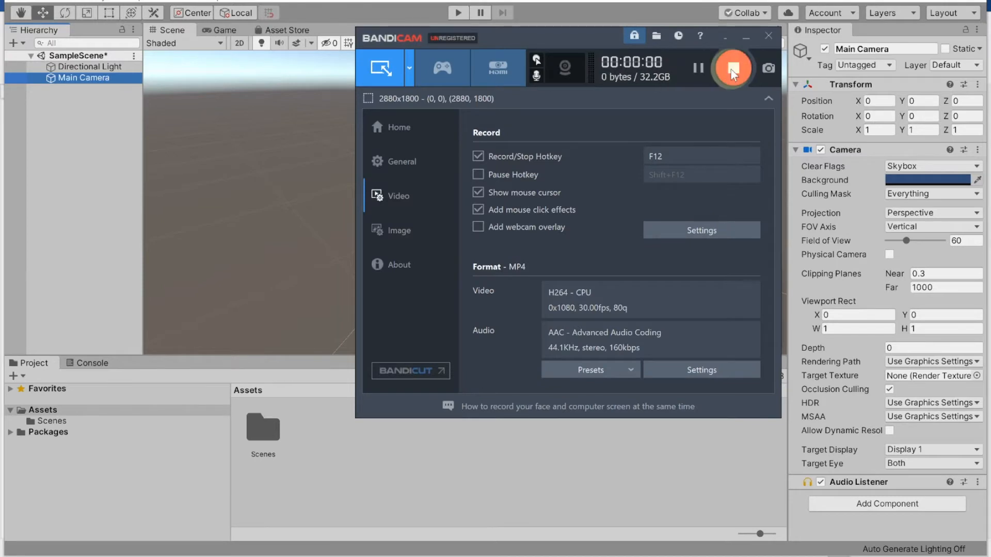
pyautogui.click(745, 36)
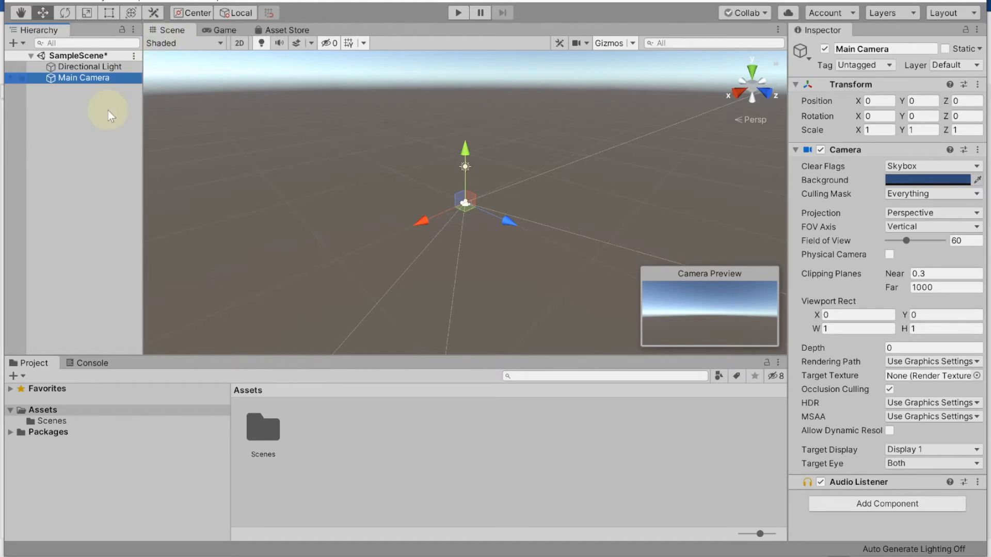
# Add a 3D Cube object to SampleScene and reset its transform, keeping the Move tool active.
pyautogui.rightClick(72, 117)
pyautogui.moveTo(101, 237)
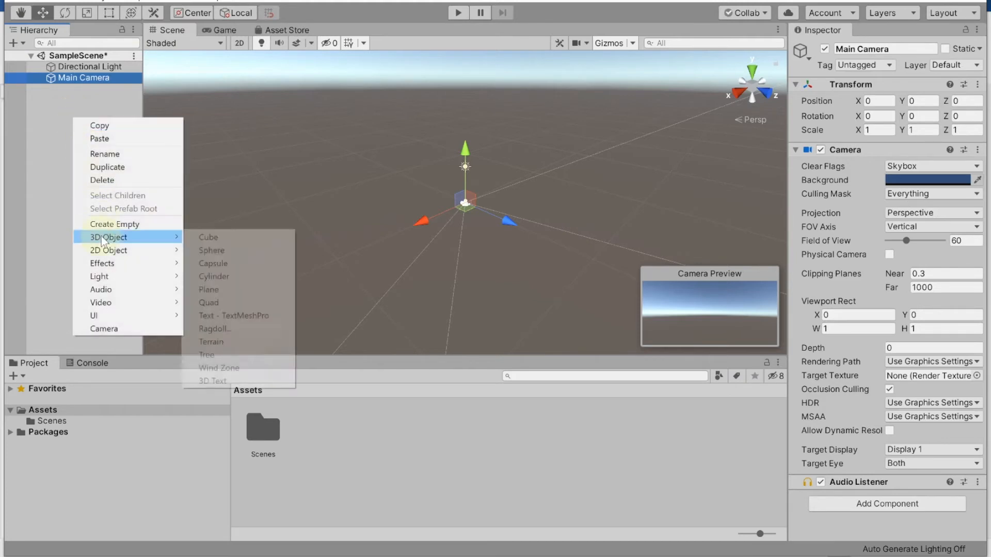
pyautogui.click(214, 241)
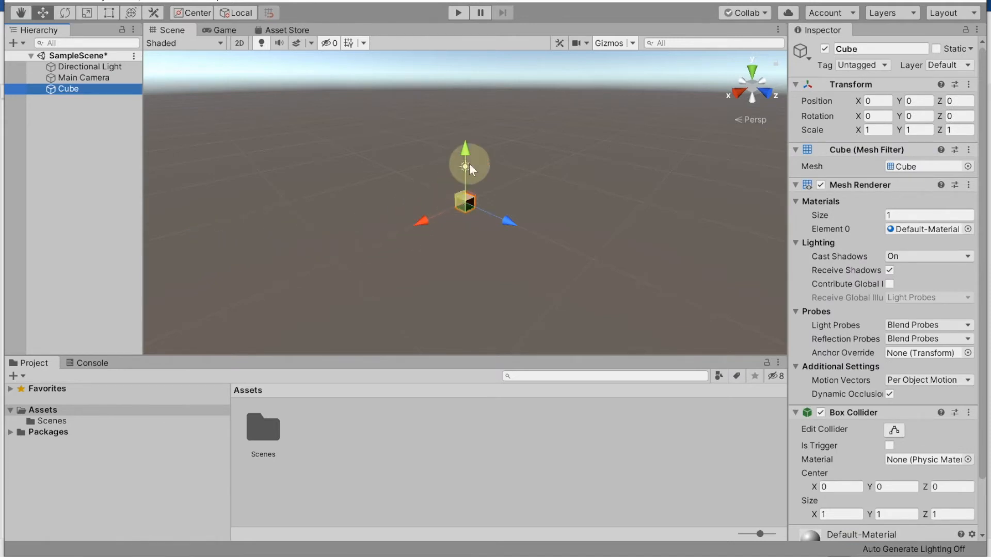
pyautogui.click(21, 12)
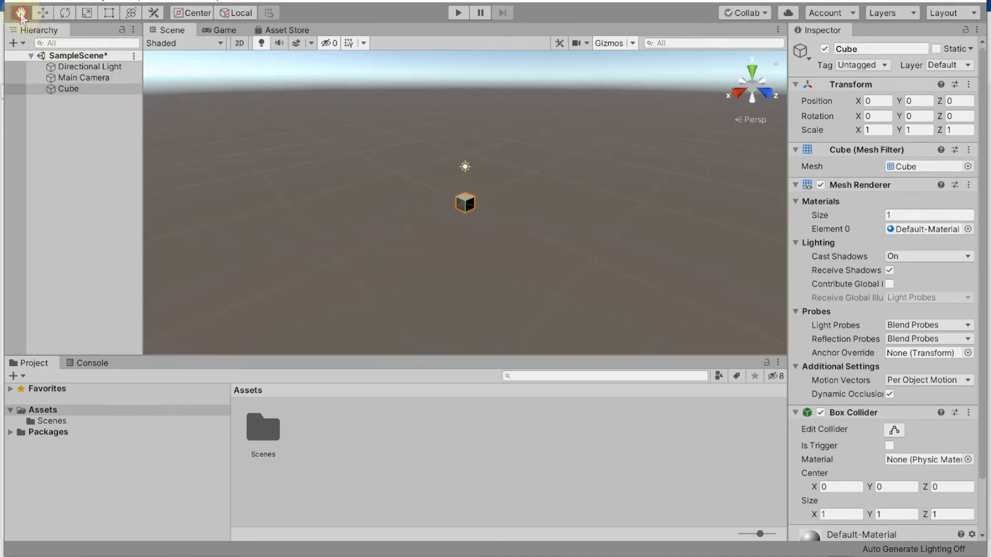
pyautogui.click(432, 180)
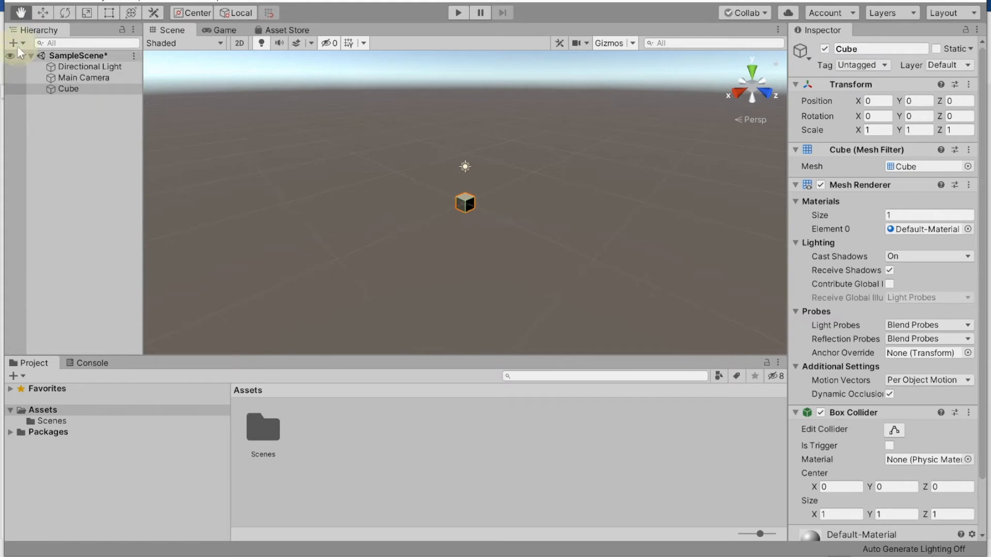
pyautogui.click(43, 12)
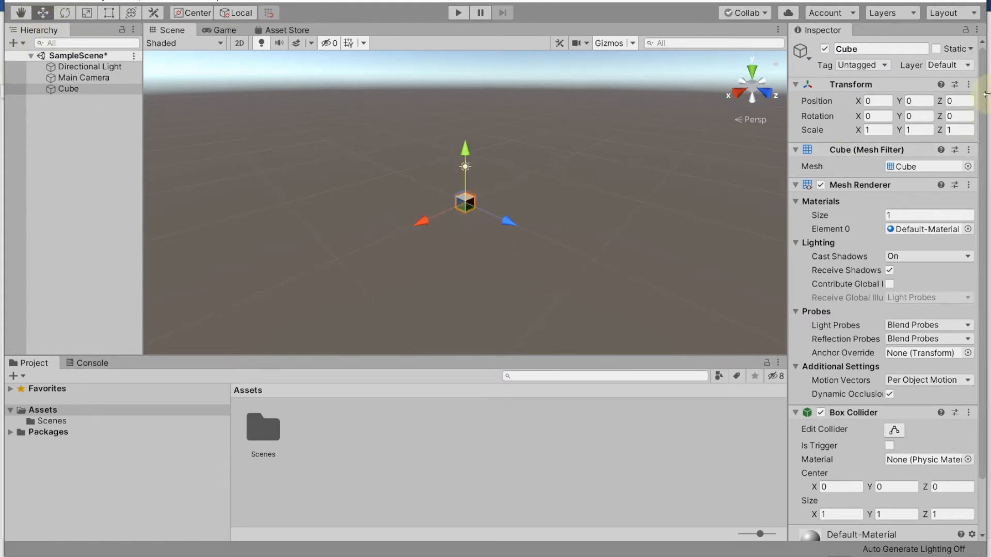
pyautogui.click(969, 84)
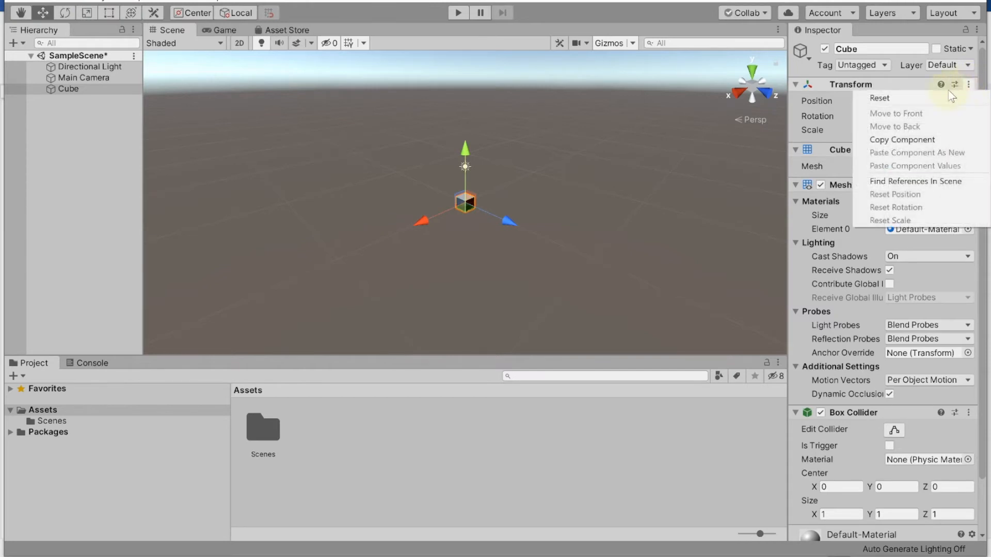
pyautogui.click(935, 96)
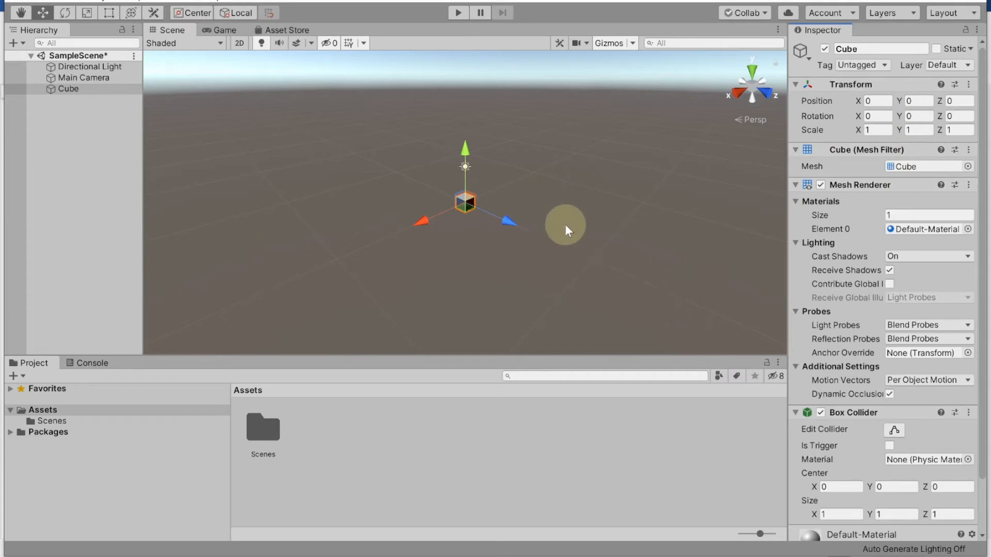
pyautogui.click(371, 556)
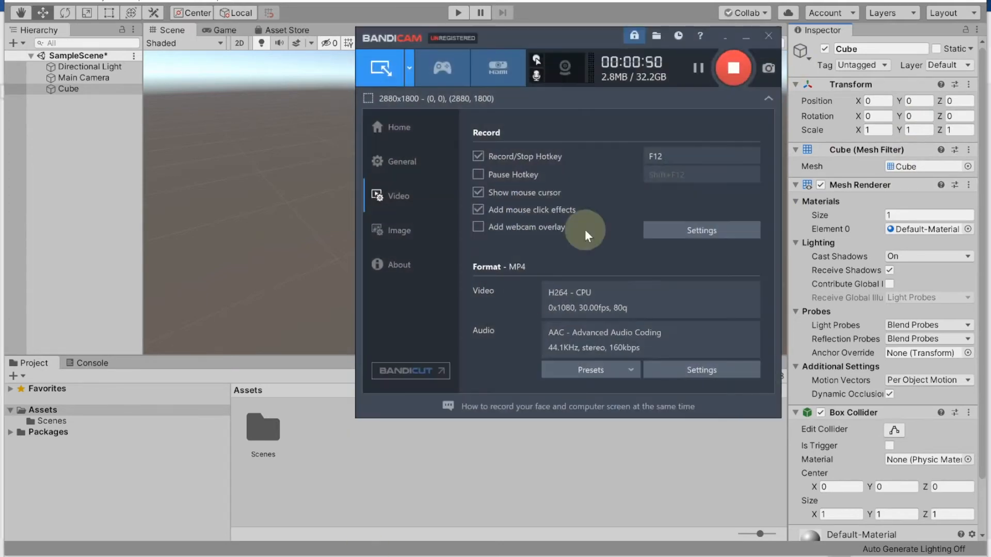
pyautogui.click(695, 68)
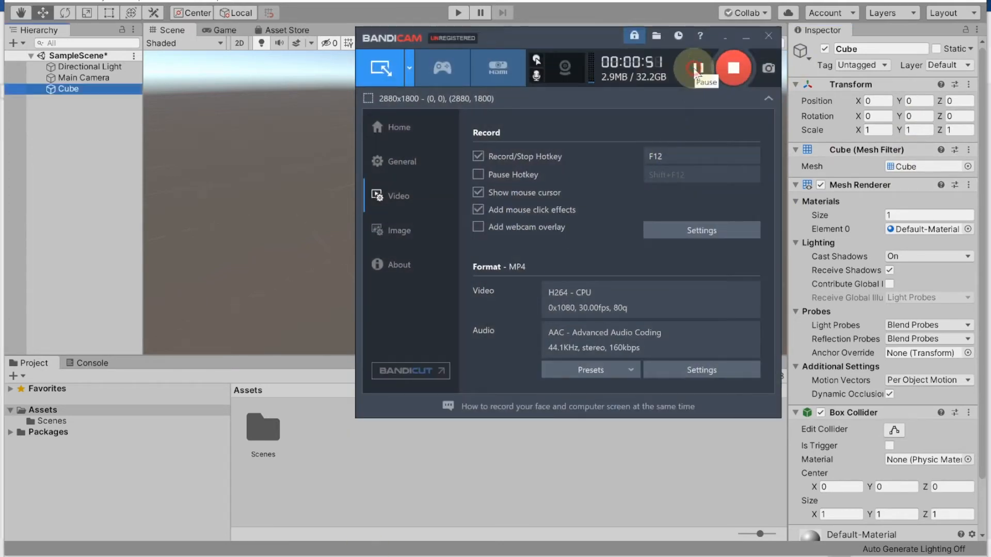
# Remove the Mesh Filter component from the Cube, and undo the removal.
pyautogui.click(320, 172)
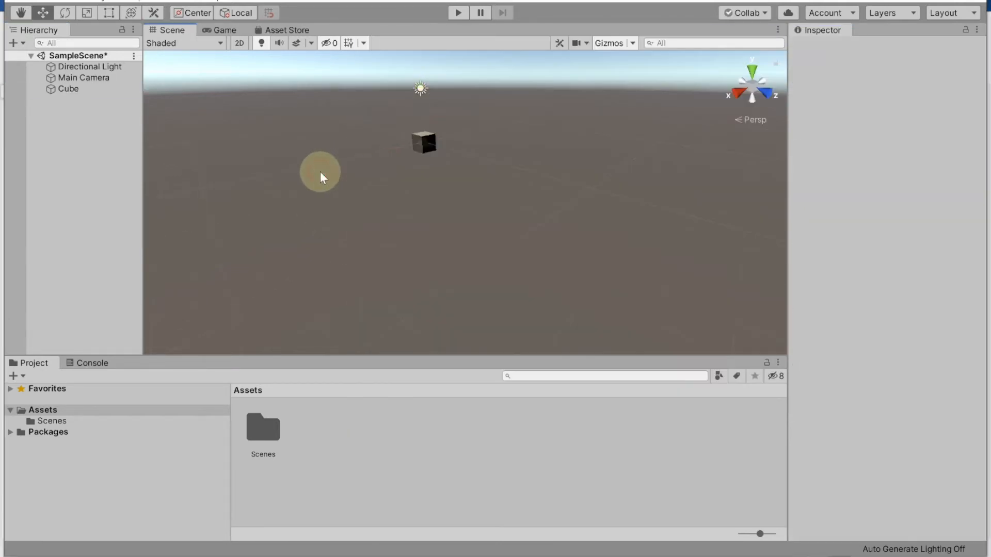
pyautogui.click(416, 130)
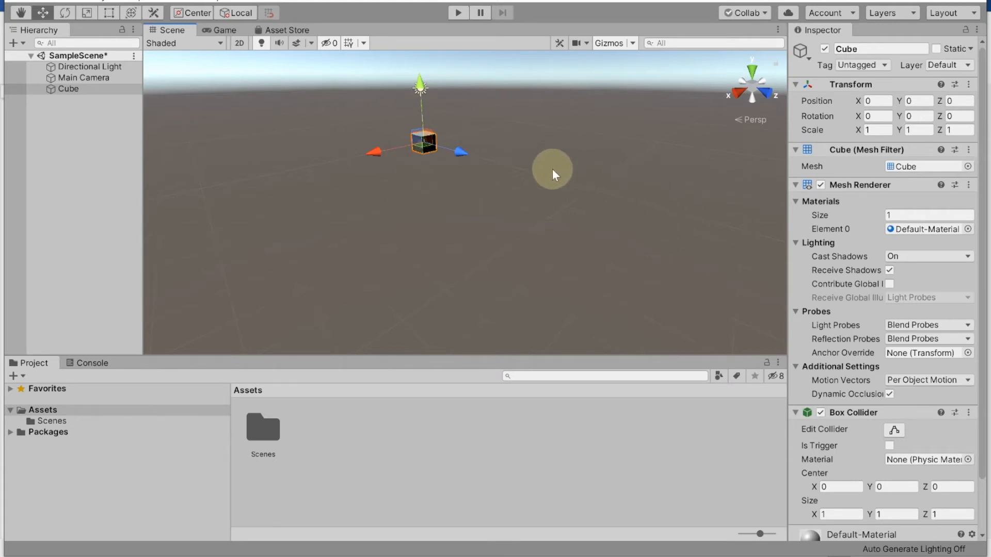
pyautogui.click(70, 89)
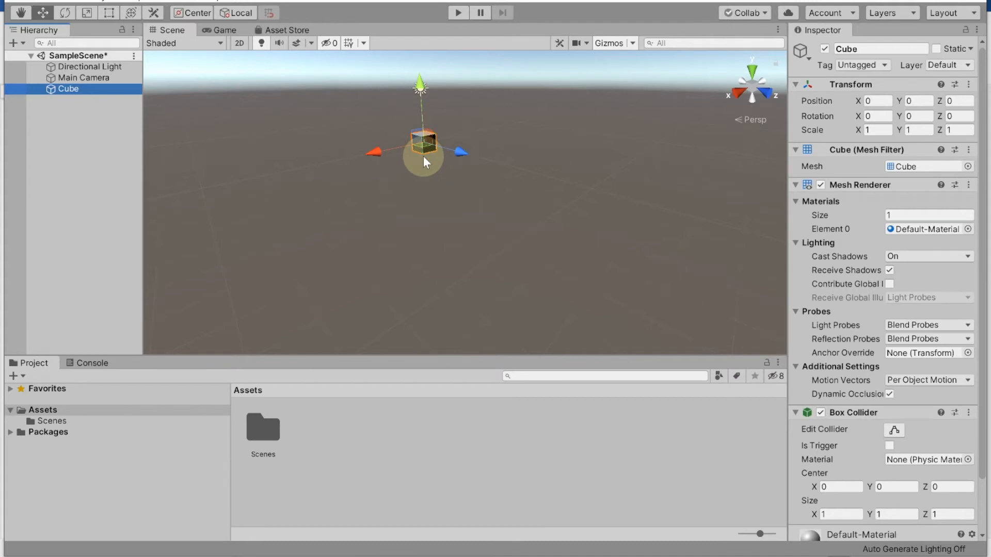
pyautogui.click(968, 149)
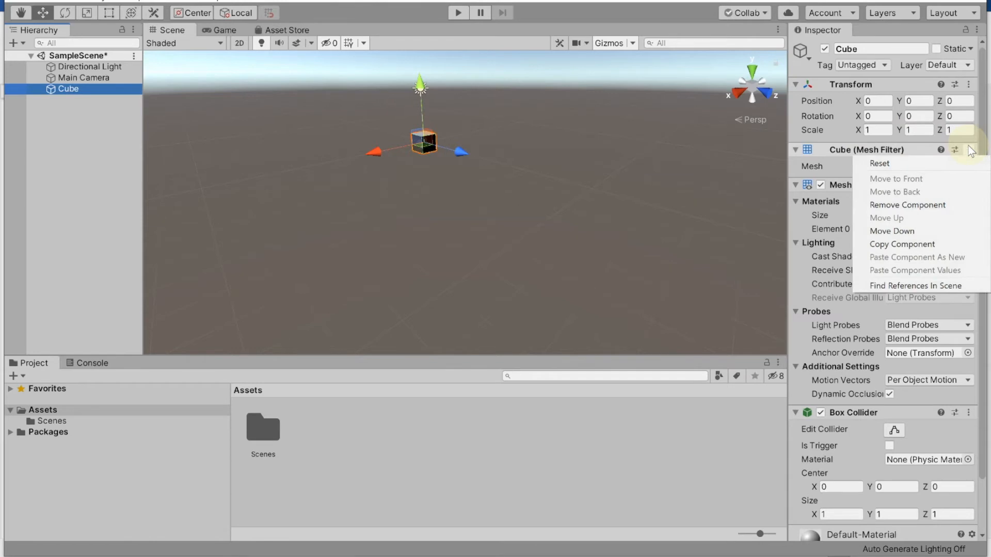
pyautogui.click(919, 205)
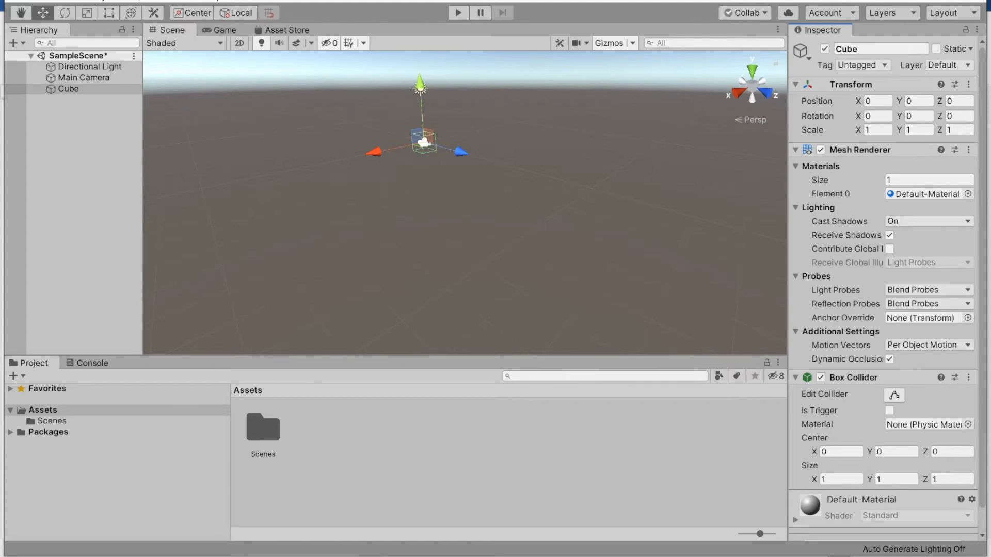
pyautogui.click(32, 2)
pyautogui.click(77, 10)
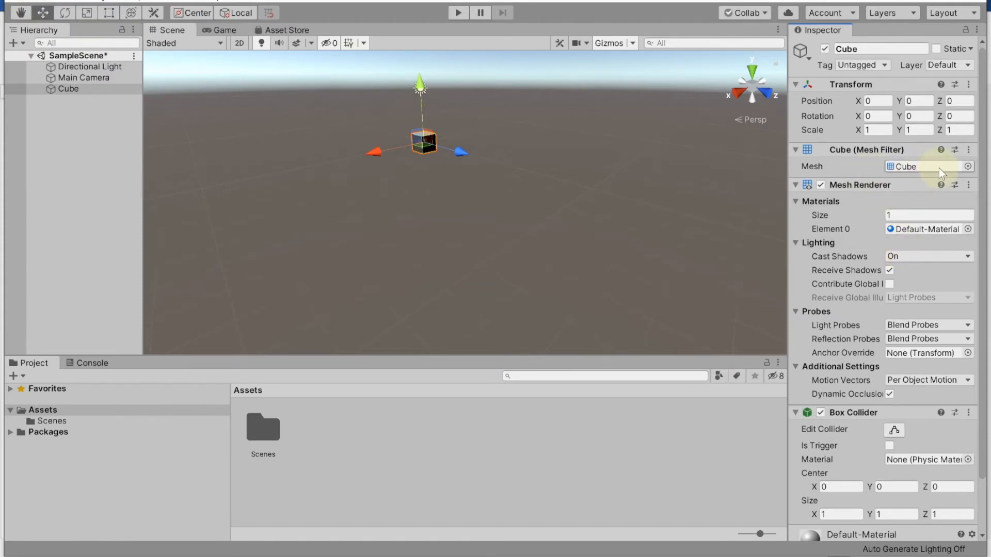
# Switch the Cube's Mesh Filter mesh to Capsule and back to Cube.
pyautogui.click(968, 167)
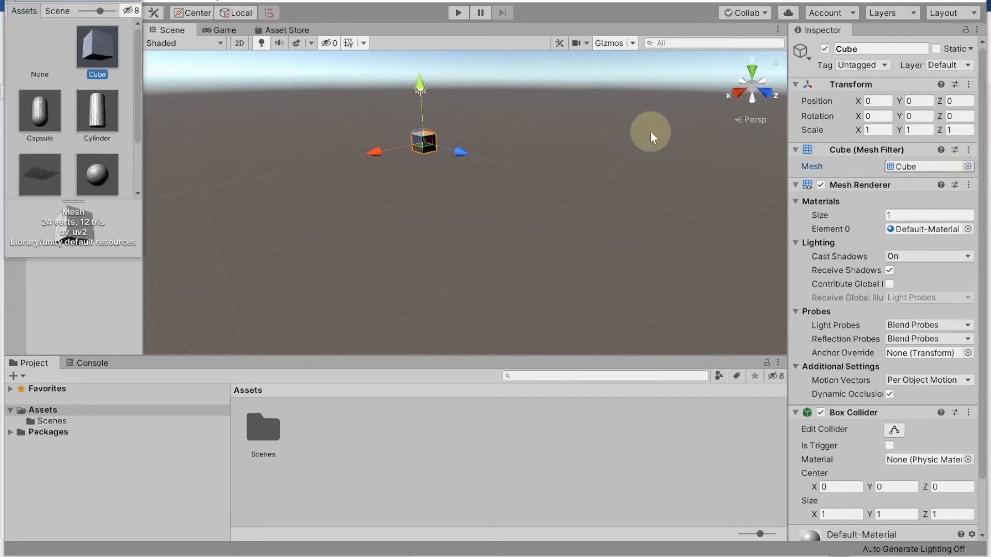
pyautogui.click(44, 113)
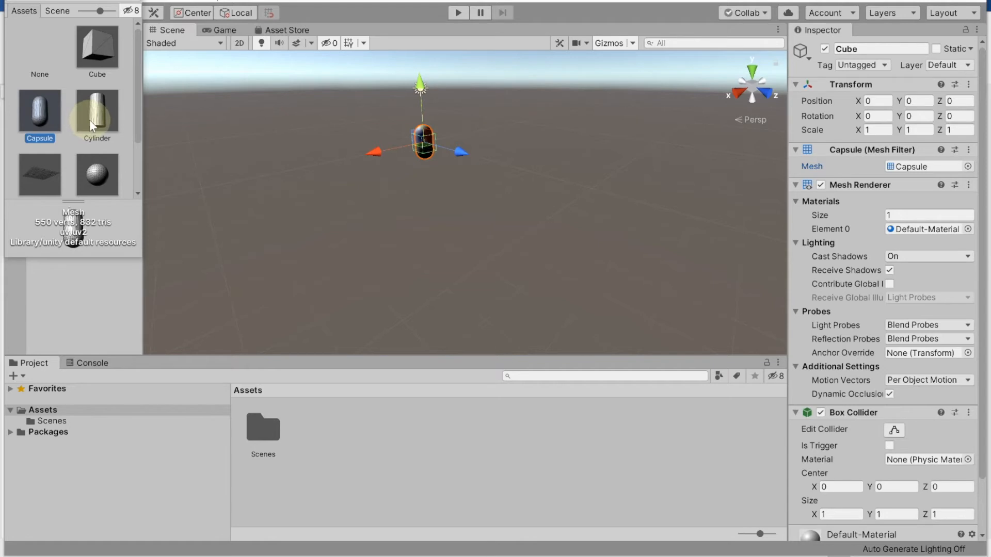
pyautogui.click(100, 47)
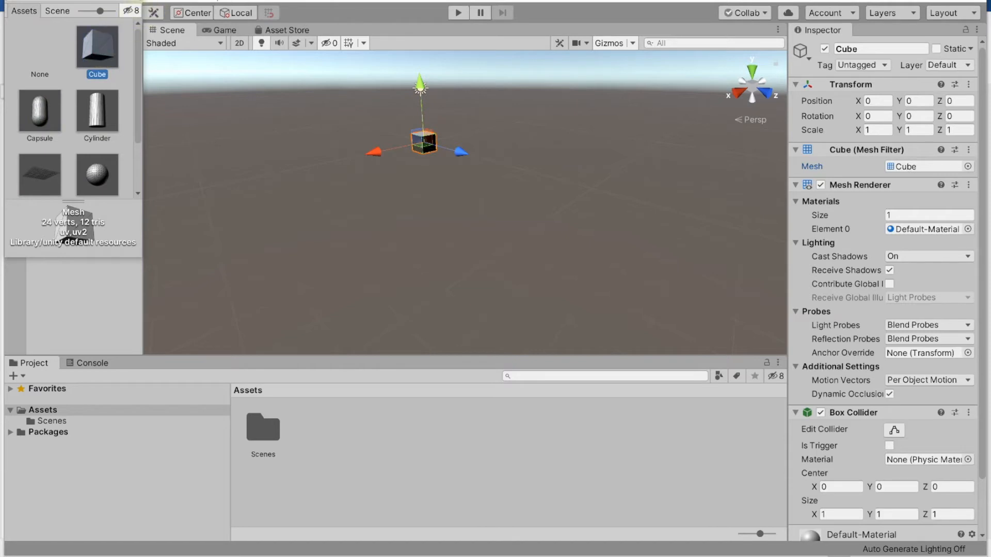
pyautogui.click(132, 1)
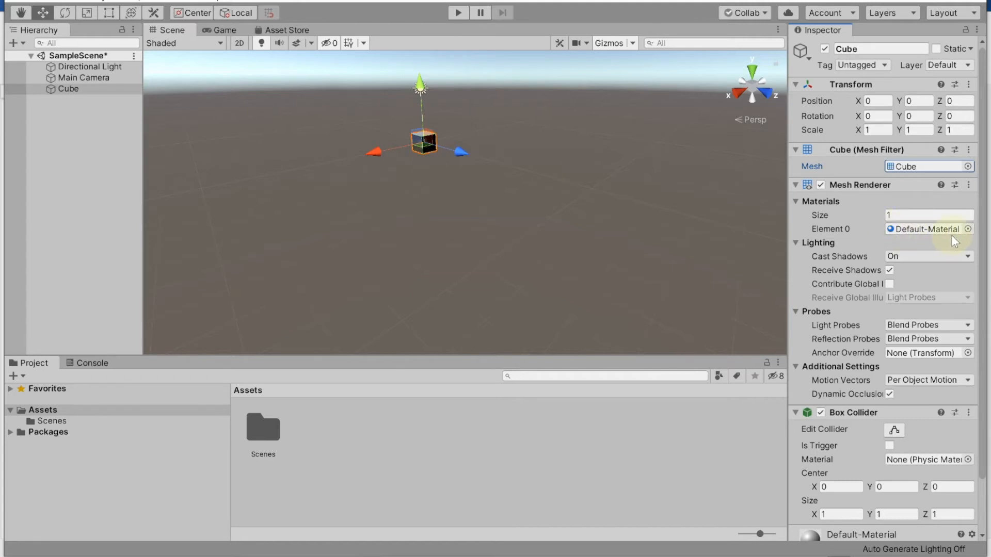
pyautogui.click(896, 215)
pyautogui.scroll(10, 433, 164)
pyautogui.scroll(-5, 433, 164)
pyautogui.scroll(-3, 432, 163)
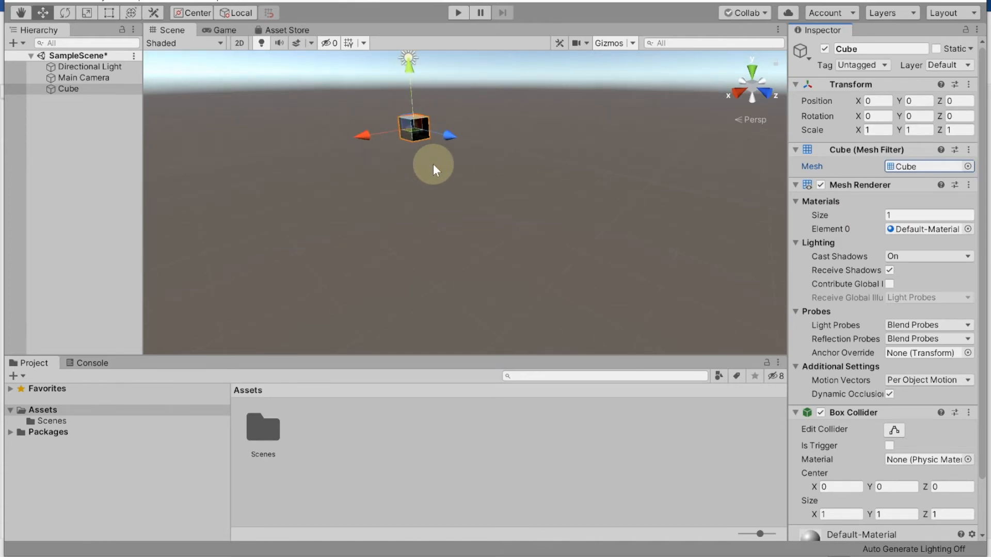
pyautogui.scroll(-1, 432, 163)
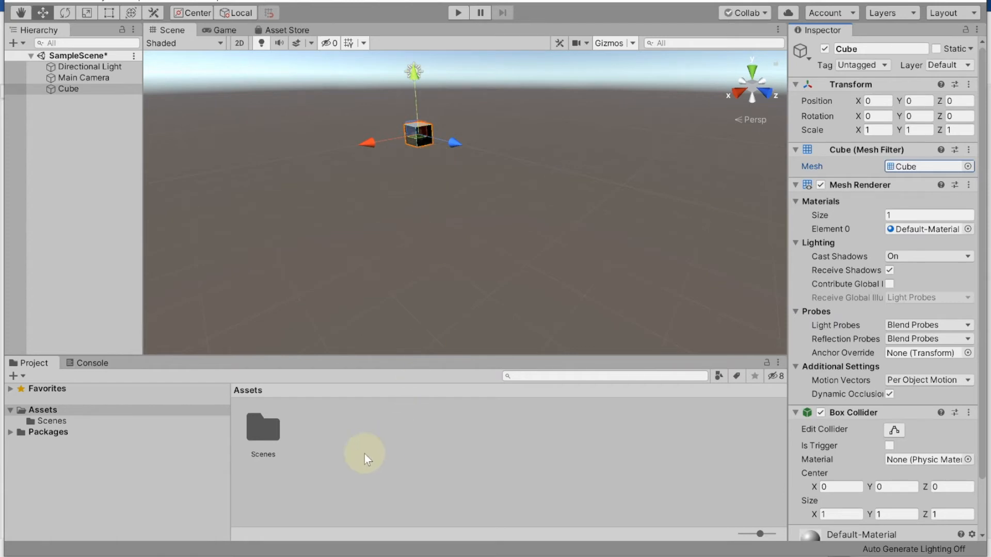
# Create a new material in the Assets folder and name it PlayerMaterial.
pyautogui.click(343, 442)
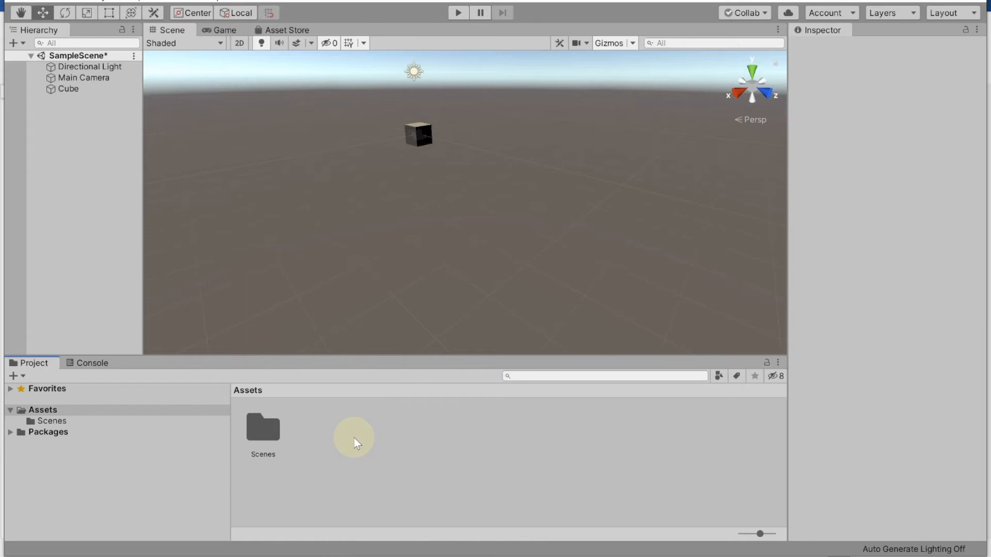
pyautogui.rightClick(377, 440)
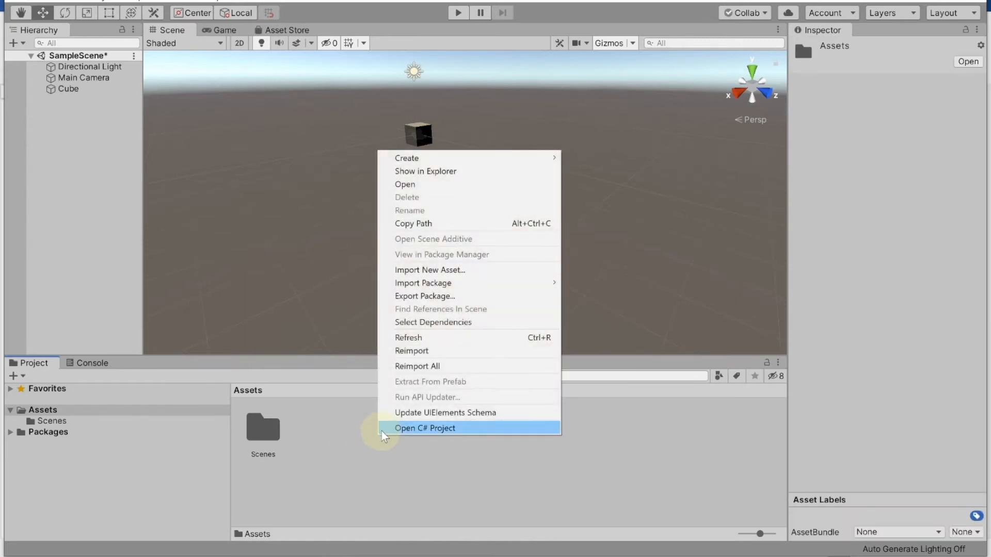
pyautogui.click(489, 157)
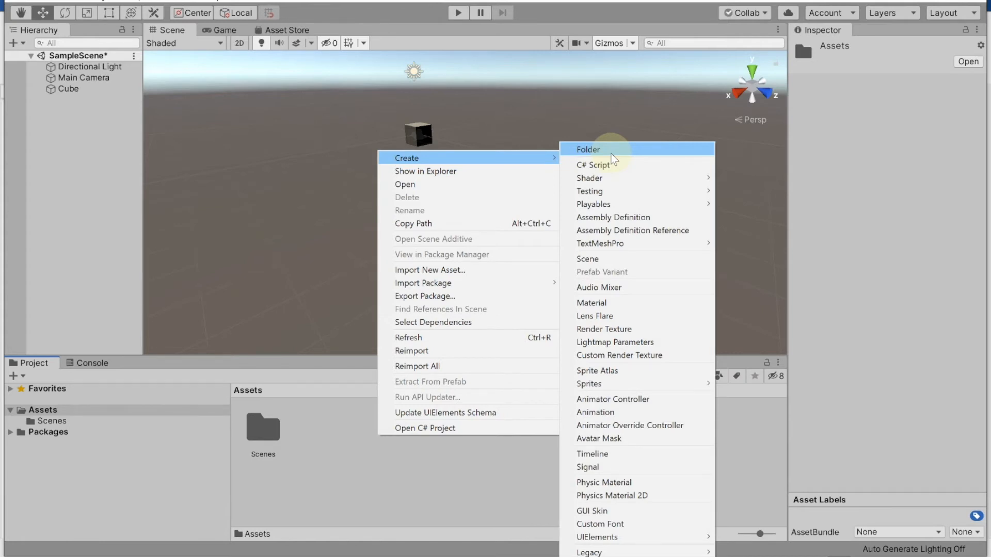
pyautogui.click(607, 308)
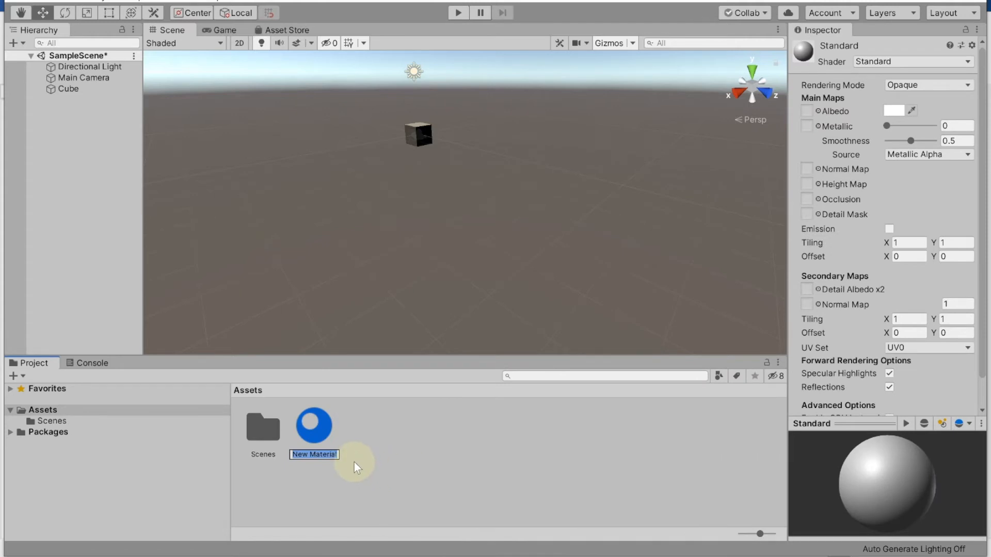
pyautogui.press('BackSpace')
pyautogui.write('PlayerMaterial')
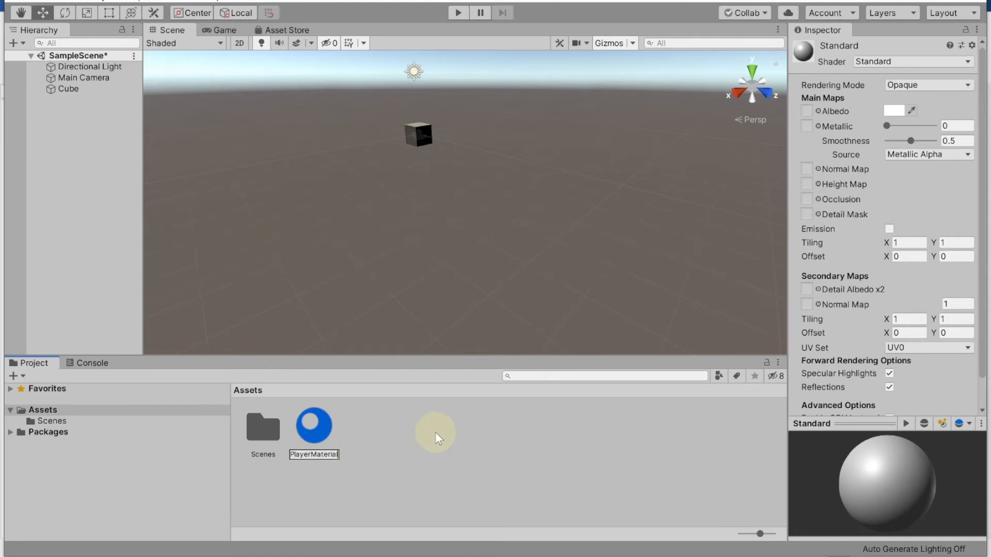
pyautogui.click(360, 427)
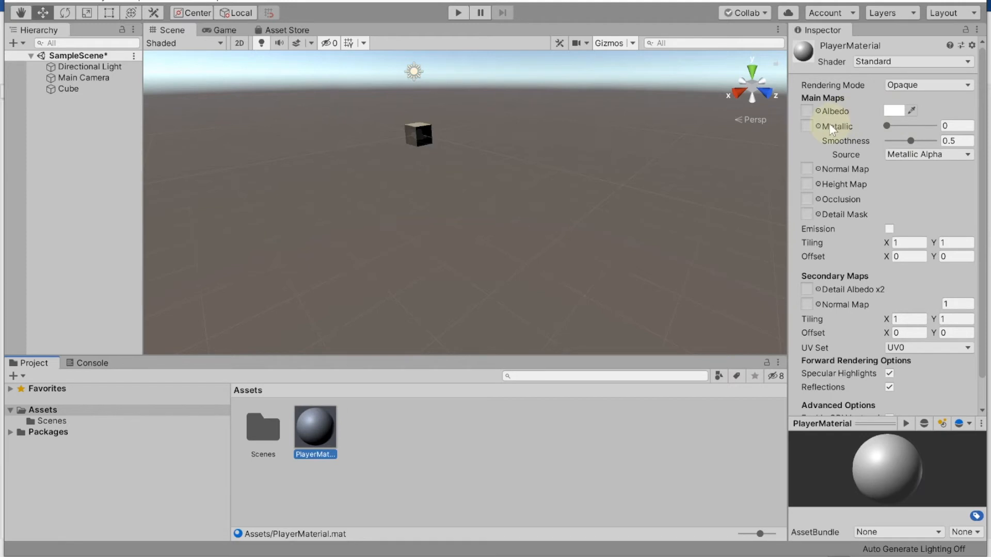
# Make PlayerMaterial's albedo color pure red by setting G and B to 0, and lower its smoothness to 0.
pyautogui.click(840, 112)
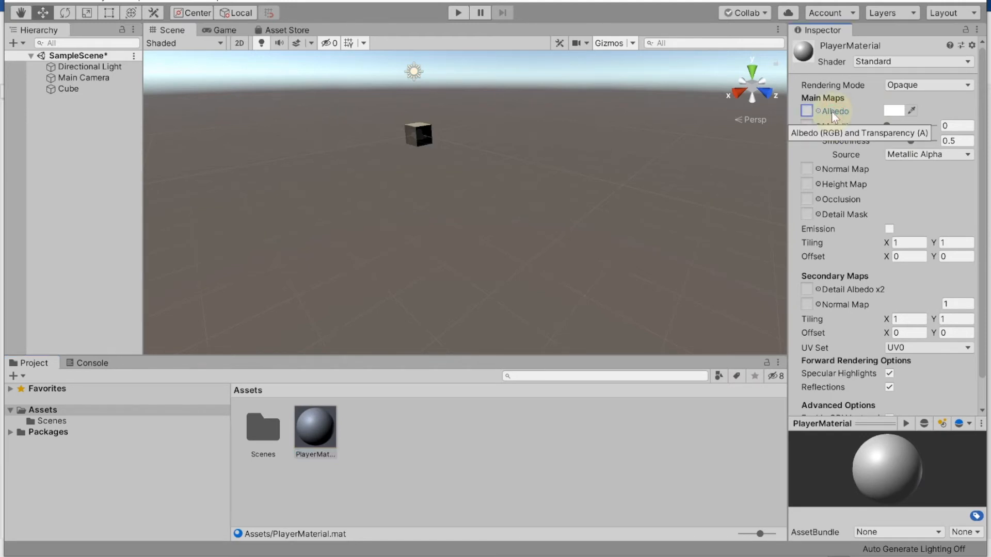
pyautogui.click(897, 110)
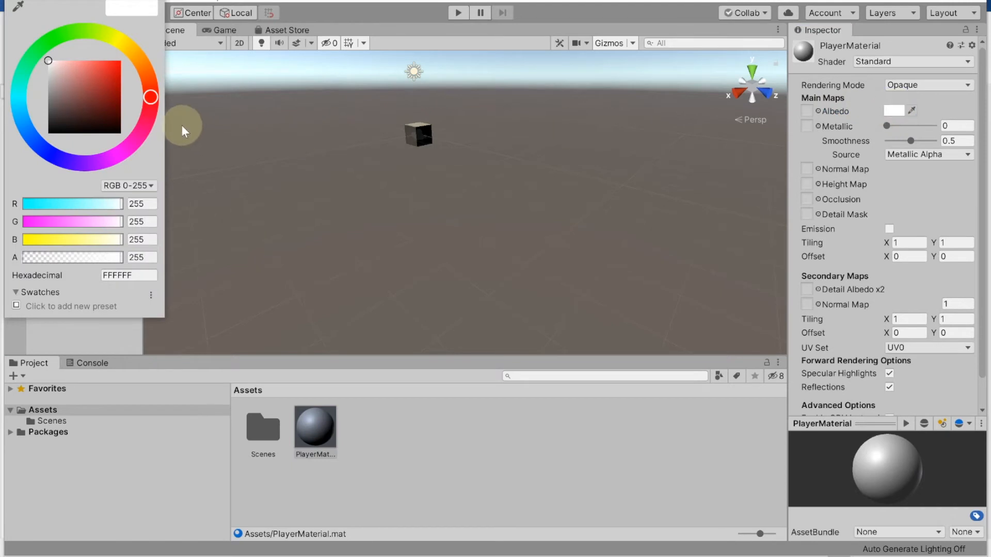
pyautogui.click(138, 221)
pyautogui.write('0')
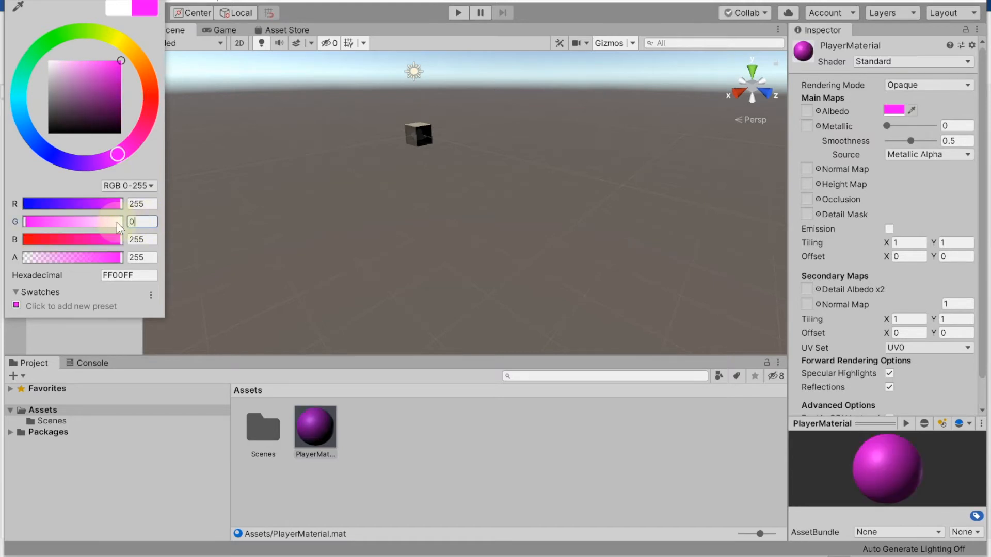
pyautogui.click(150, 240)
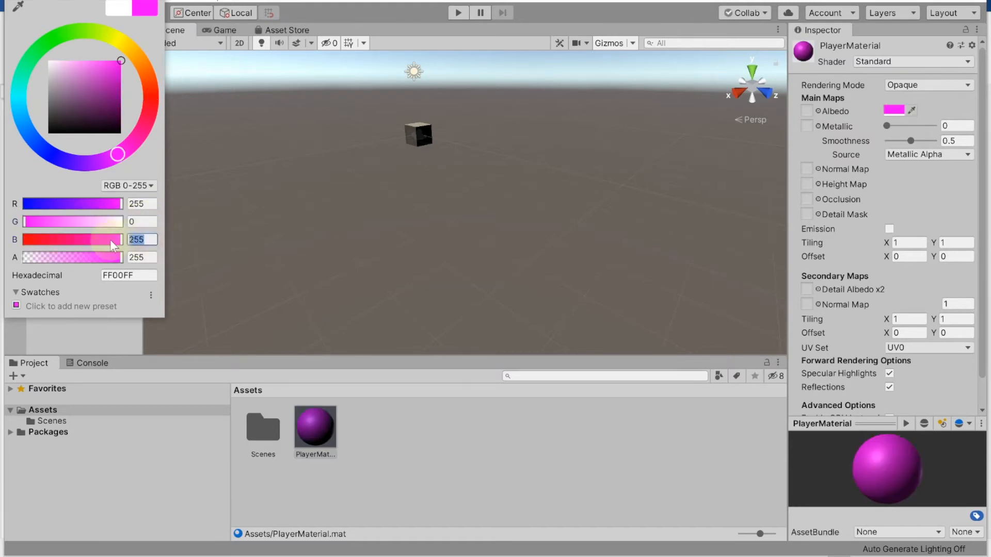
pyautogui.write('0')
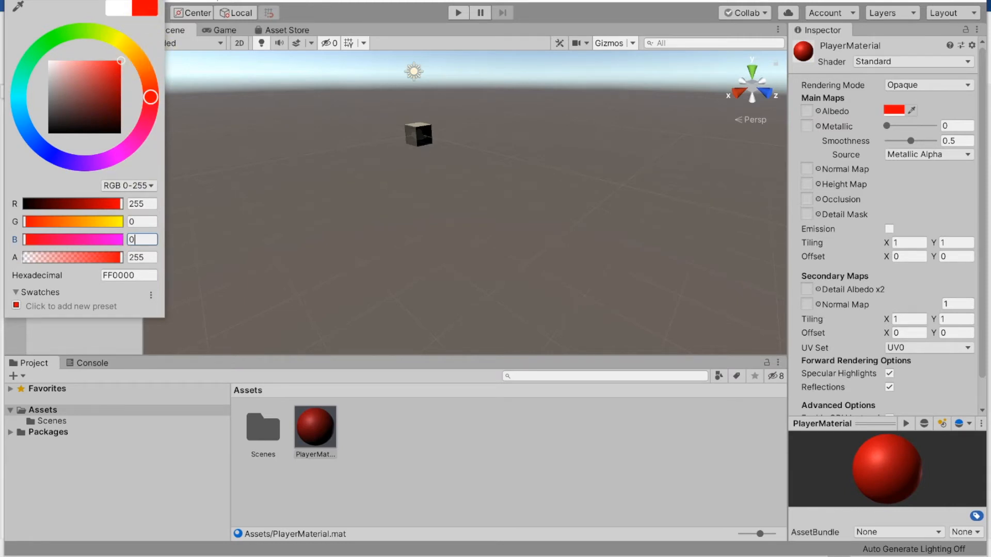
pyautogui.click(154, 1)
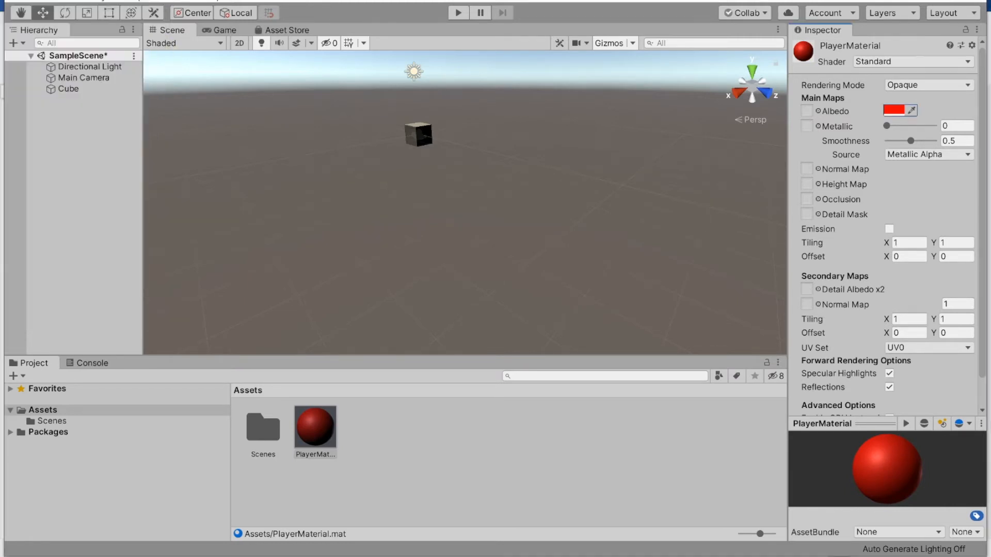
pyautogui.moveTo(912, 139); pyautogui.dragTo(879, 144)
pyautogui.click(324, 444)
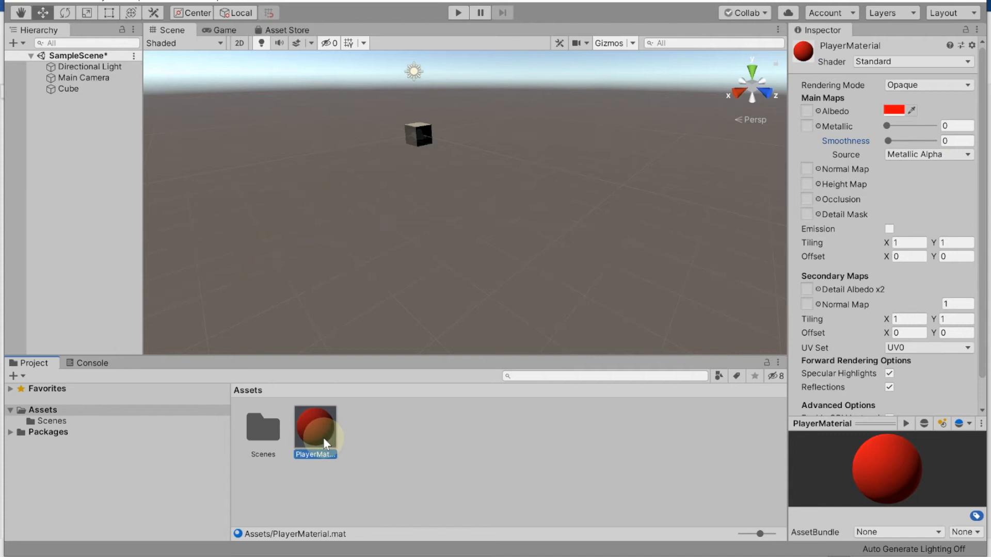
pyautogui.moveTo(323, 438); pyautogui.dragTo(72, 101)
pyautogui.rightClick(72, 101)
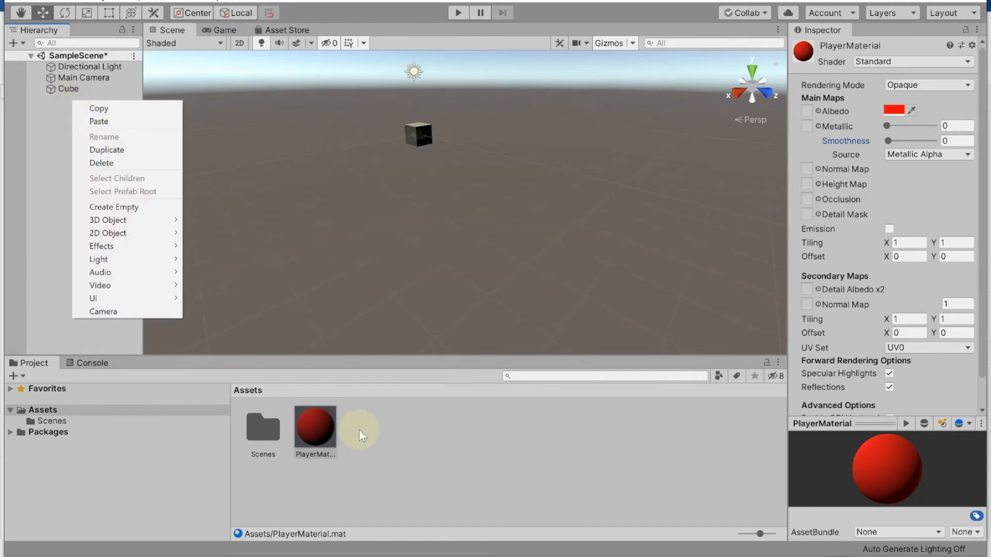
pyautogui.click(323, 430)
pyautogui.moveTo(323, 431); pyautogui.dragTo(144, 261)
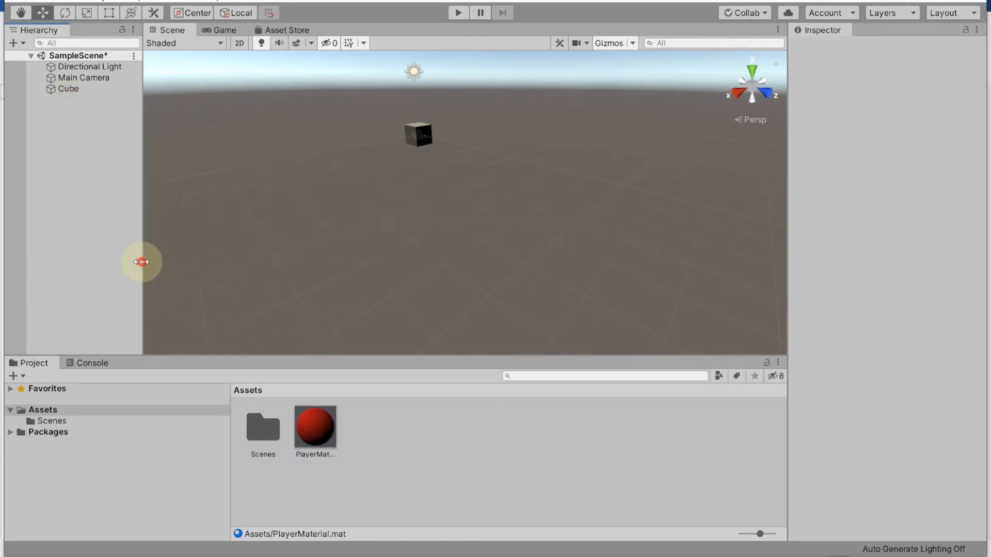
pyautogui.click(33, 87)
pyautogui.click(33, 87)
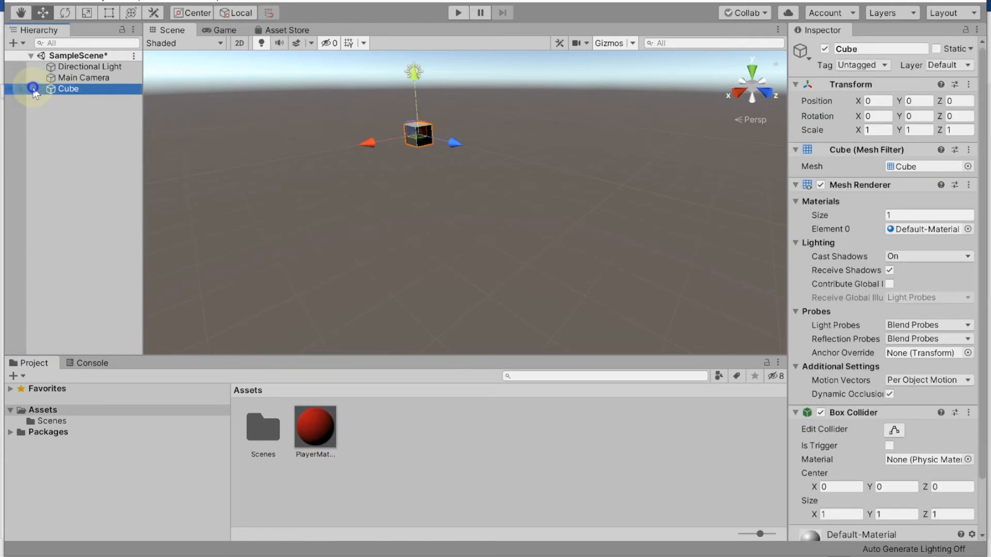
pyautogui.rightClick(64, 176)
pyautogui.click(401, 415)
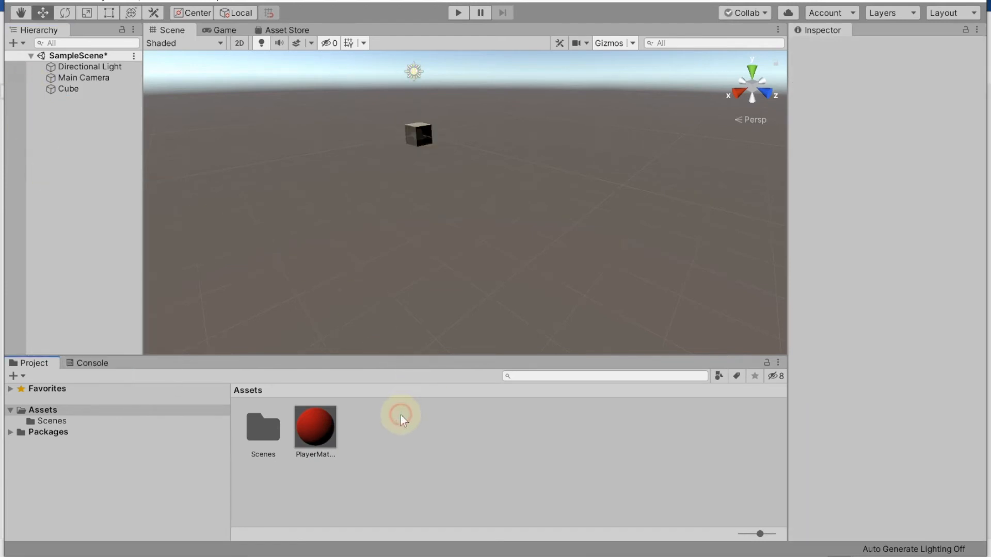
# Apply PlayerMaterial to the Cube object in SampleScene.
pyautogui.moveTo(308, 420); pyautogui.dragTo(73, 88)
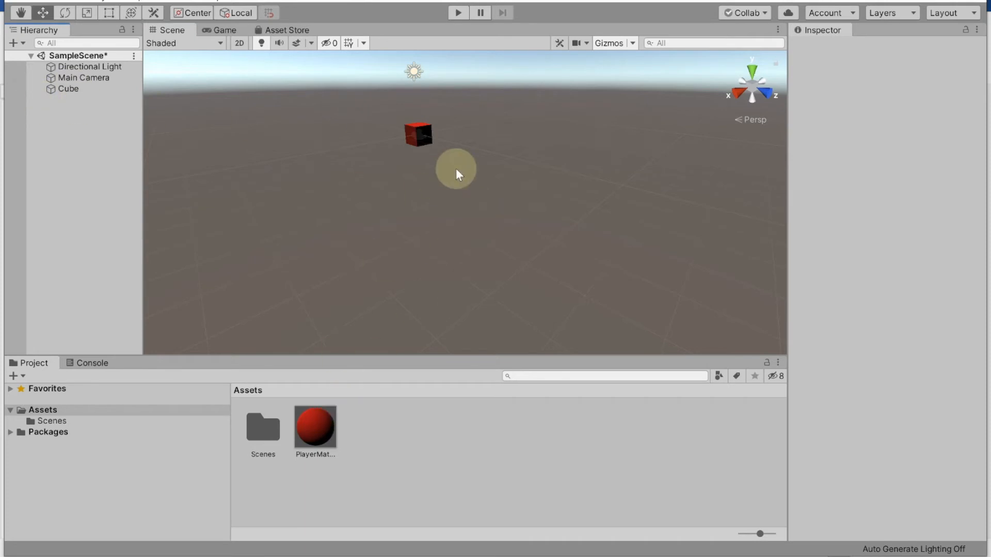
pyautogui.scroll(3, 456, 169)
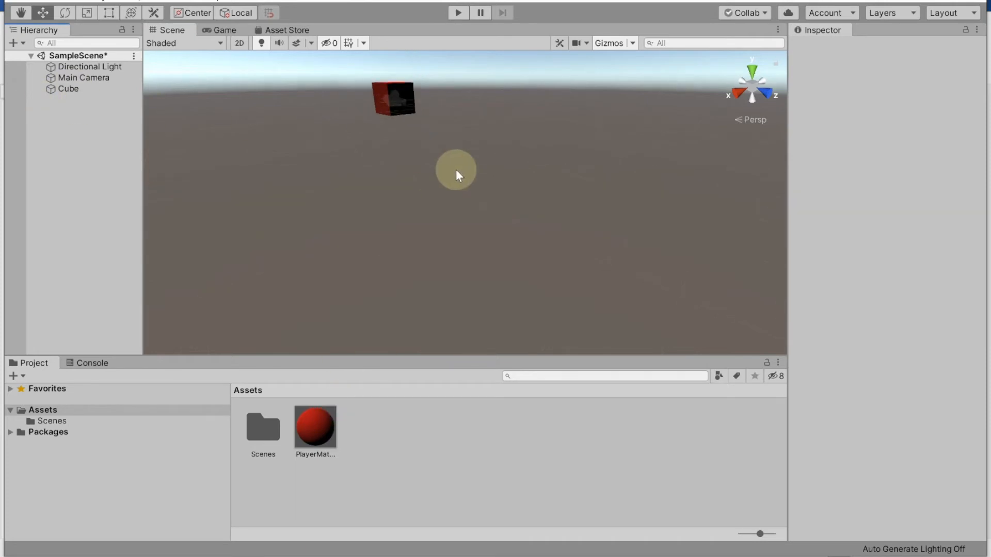
pyautogui.scroll(-5, 456, 169)
pyautogui.scroll(-1, 457, 169)
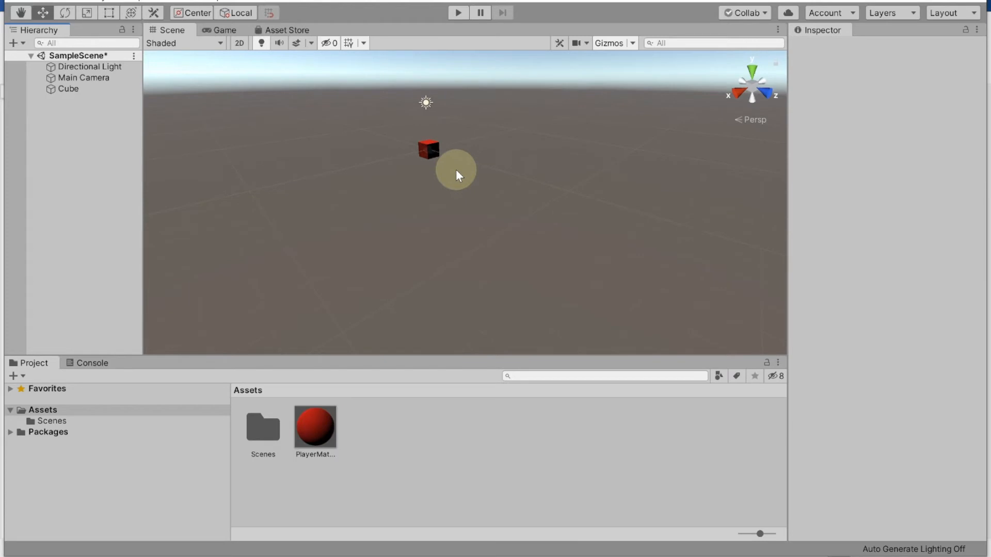
# Rename the red Cube object in SampleScene to Player.
pyautogui.click(58, 89)
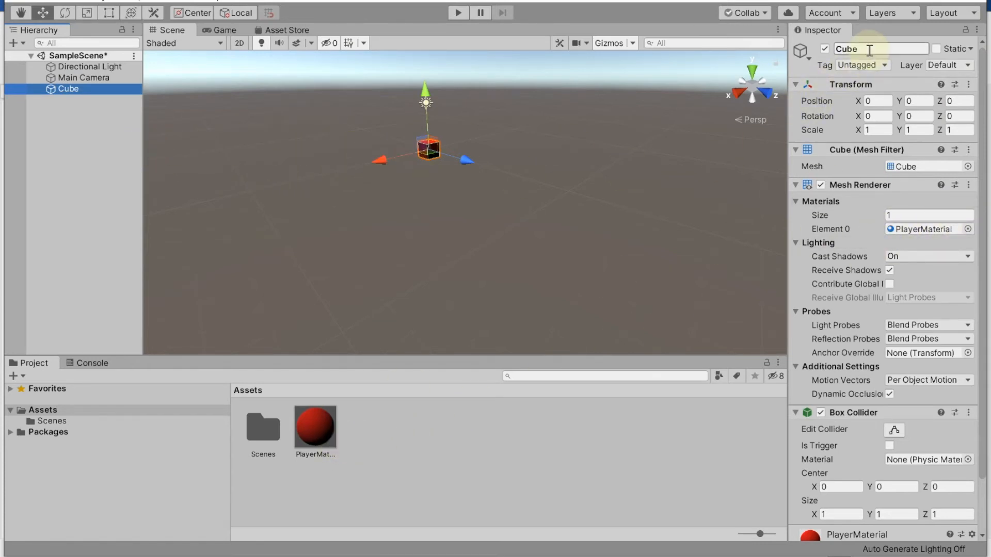
pyautogui.click(838, 49)
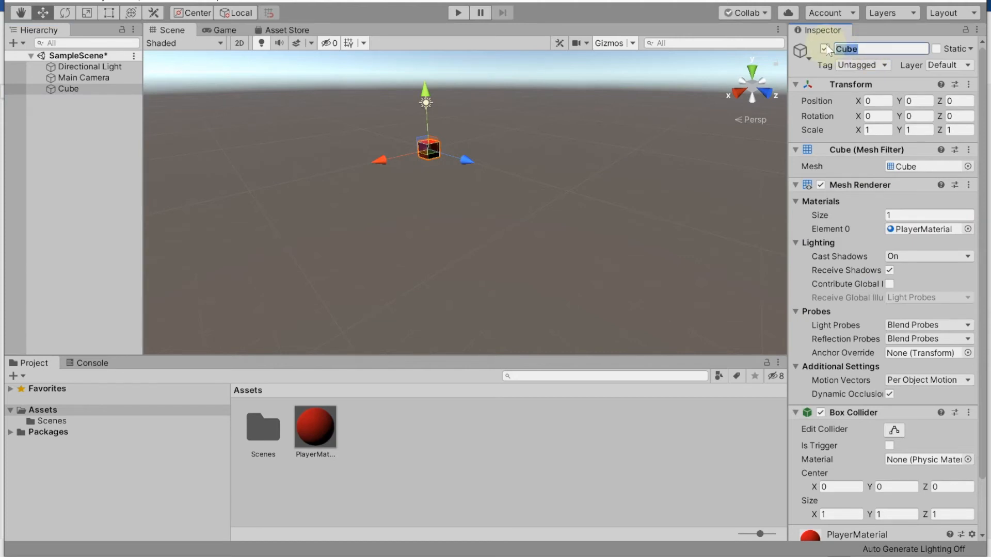
pyautogui.write('Player')
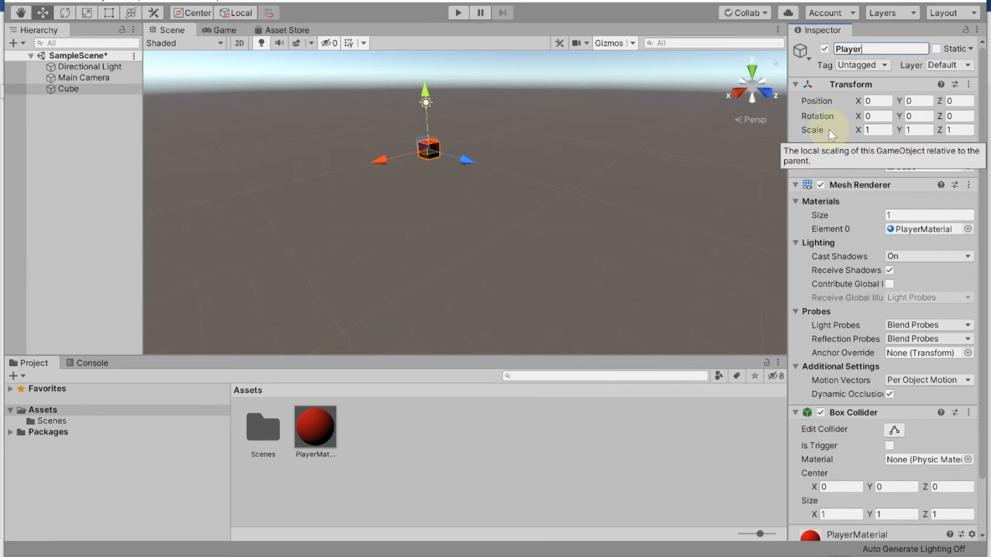
pyautogui.click(467, 471)
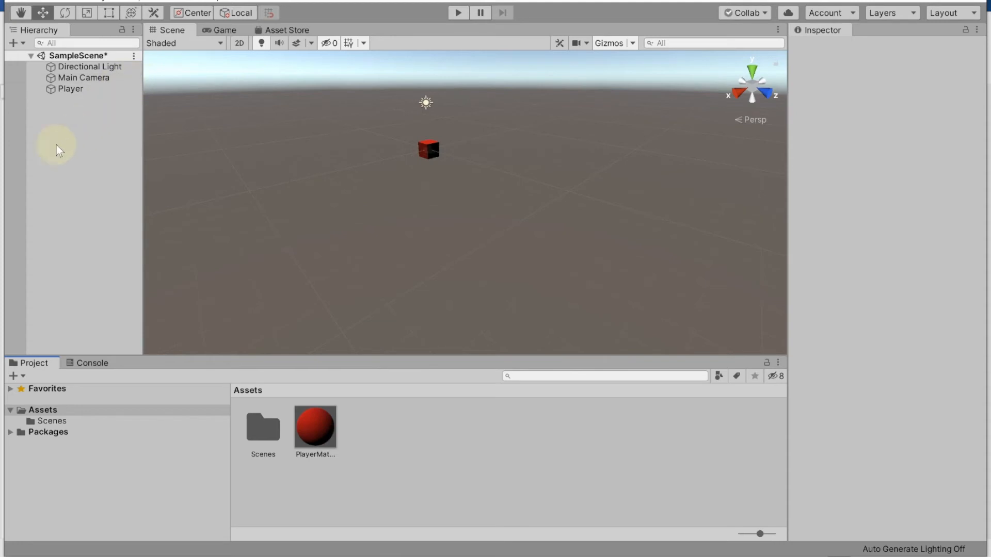
# Add a new 3D cube to SampleScene and reset its Transform to the origin.
pyautogui.rightClick(61, 128)
pyautogui.moveTo(109, 274)
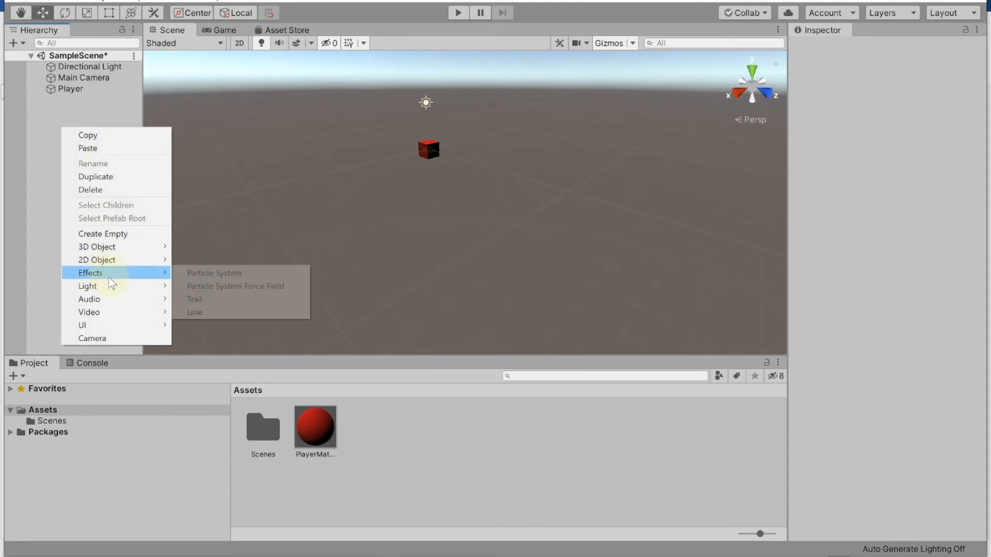
pyautogui.moveTo(124, 247)
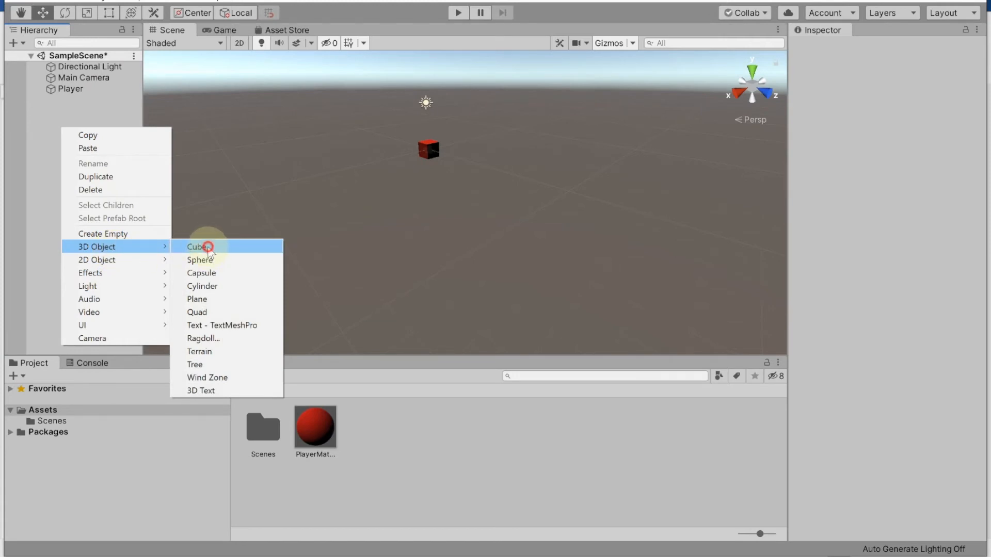
pyautogui.click(208, 249)
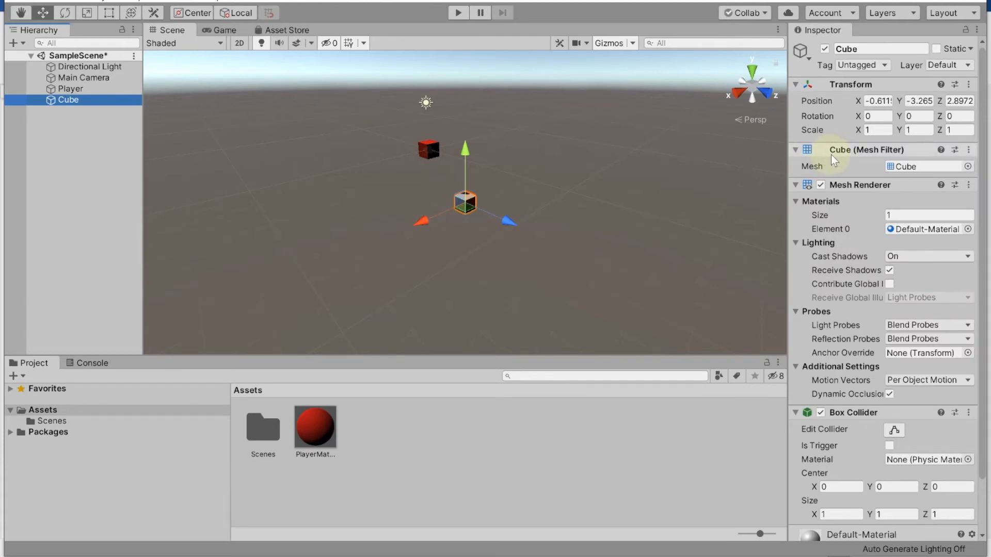
pyautogui.click(968, 84)
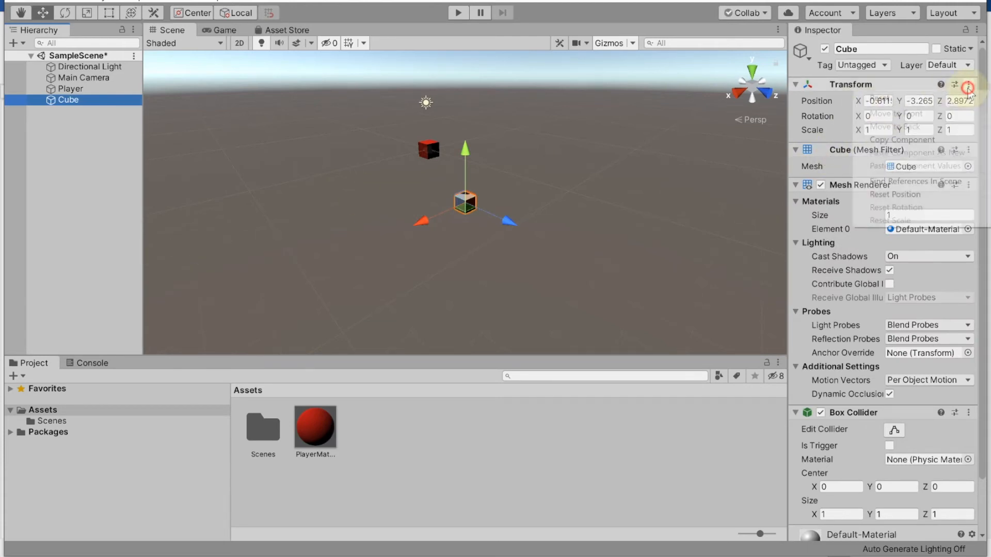
pyautogui.click(929, 98)
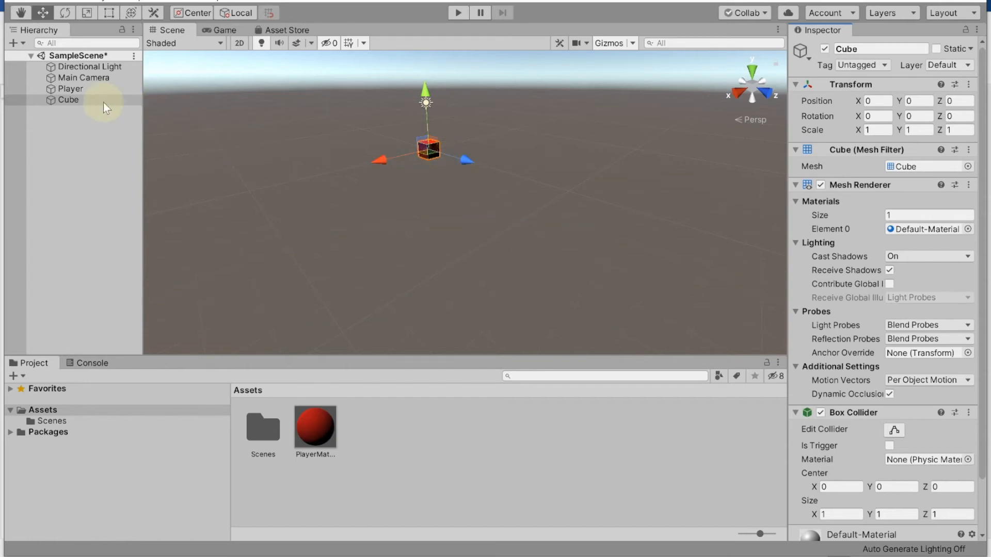
# Reset the Transform of the Player object.
pyautogui.click(71, 89)
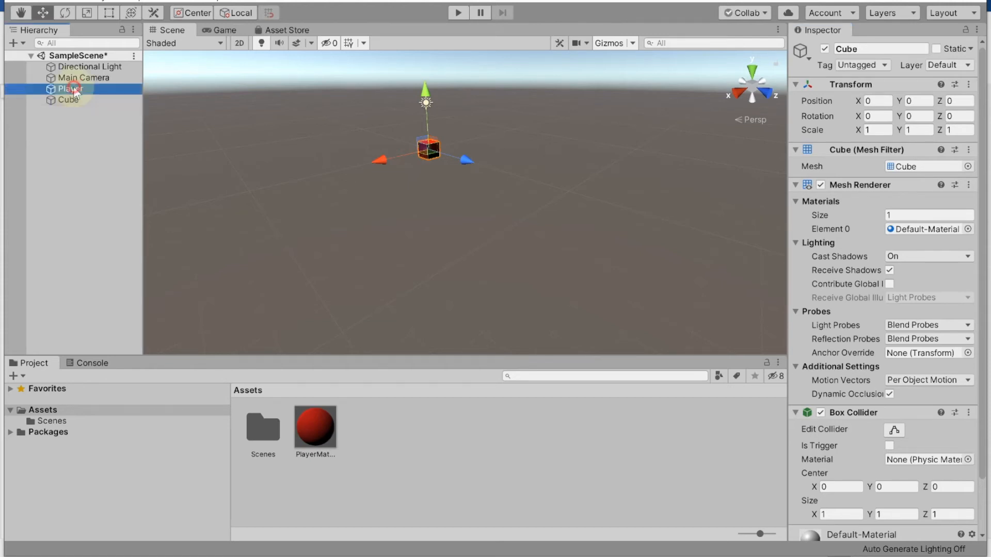
pyautogui.click(969, 84)
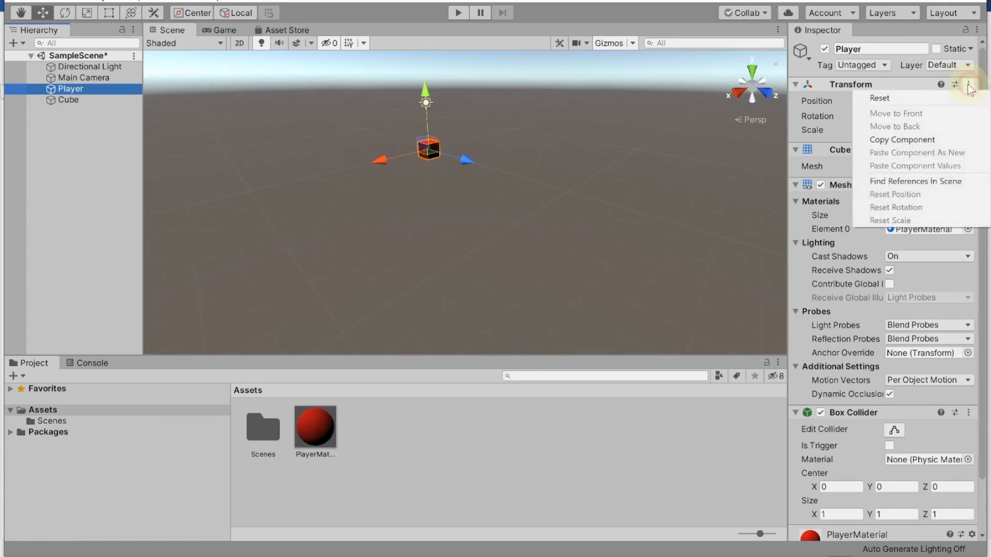
pyautogui.click(913, 98)
pyautogui.click(69, 101)
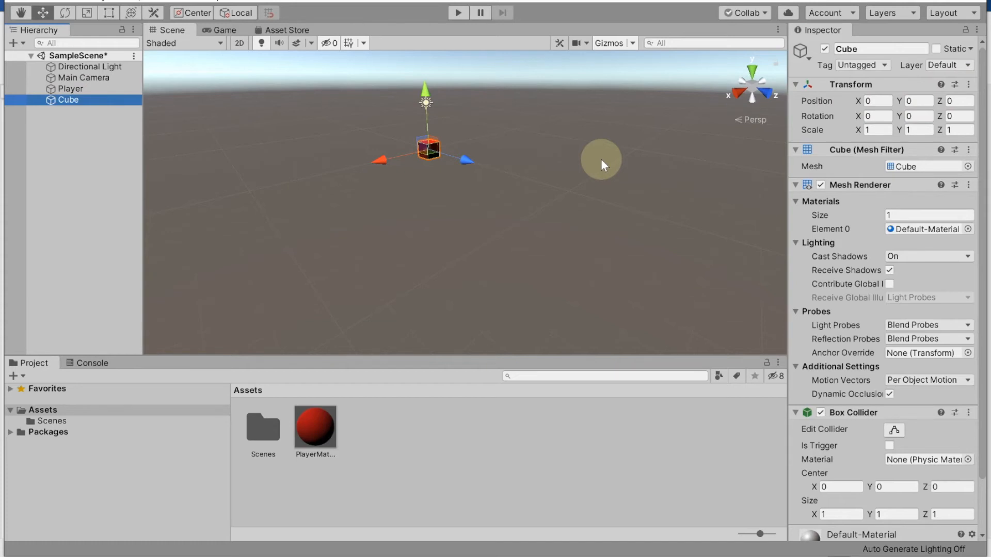
pyautogui.click(68, 100)
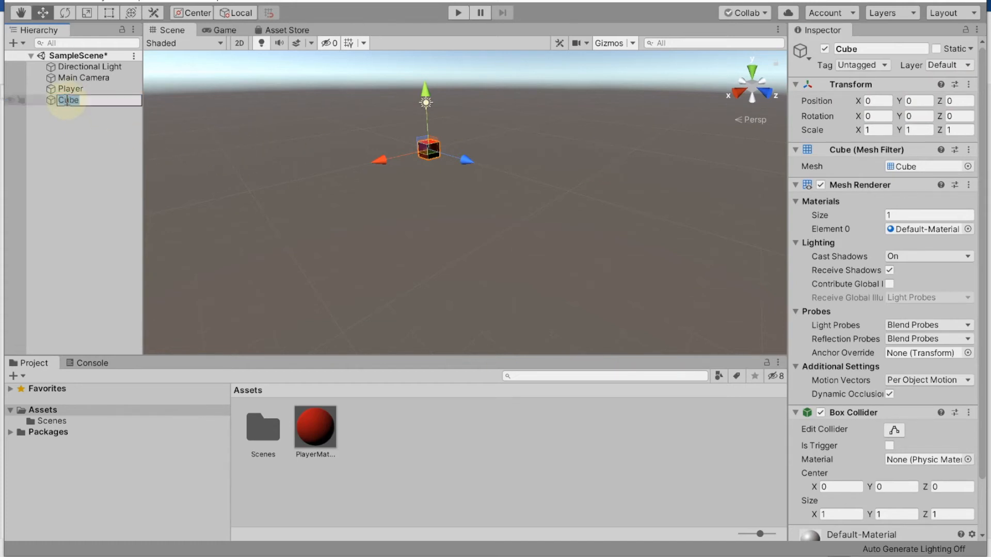
pyautogui.click(77, 125)
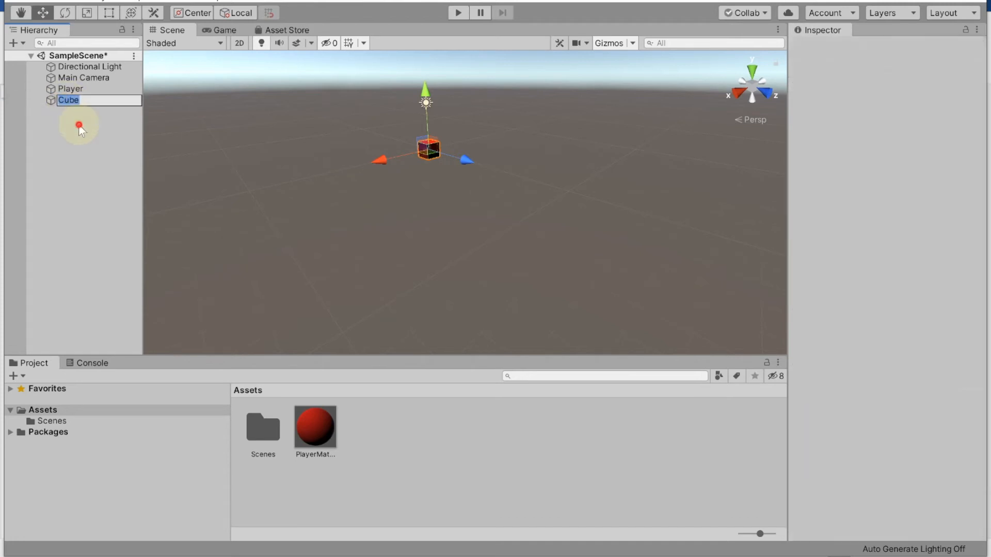
pyautogui.click(57, 90)
pyautogui.click(55, 101)
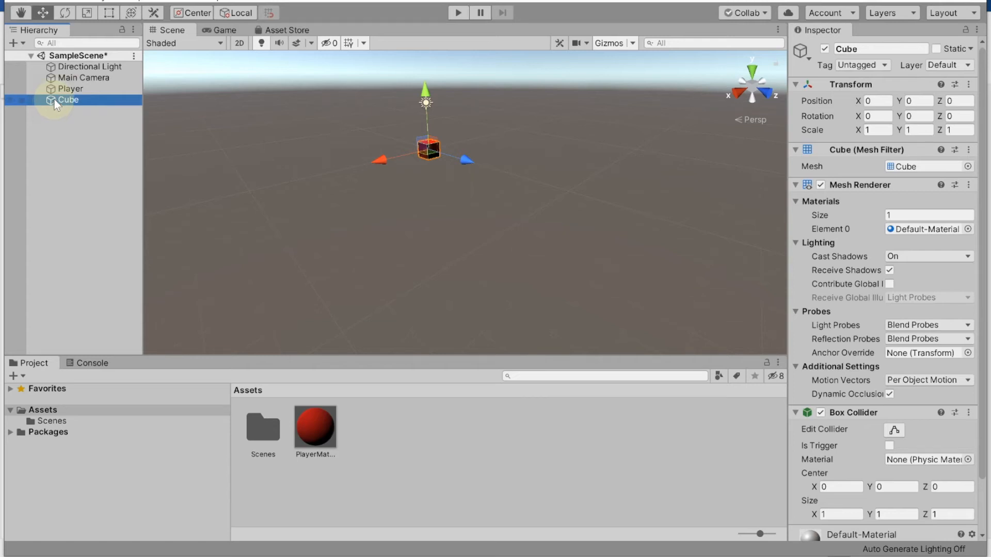
pyautogui.click(72, 89)
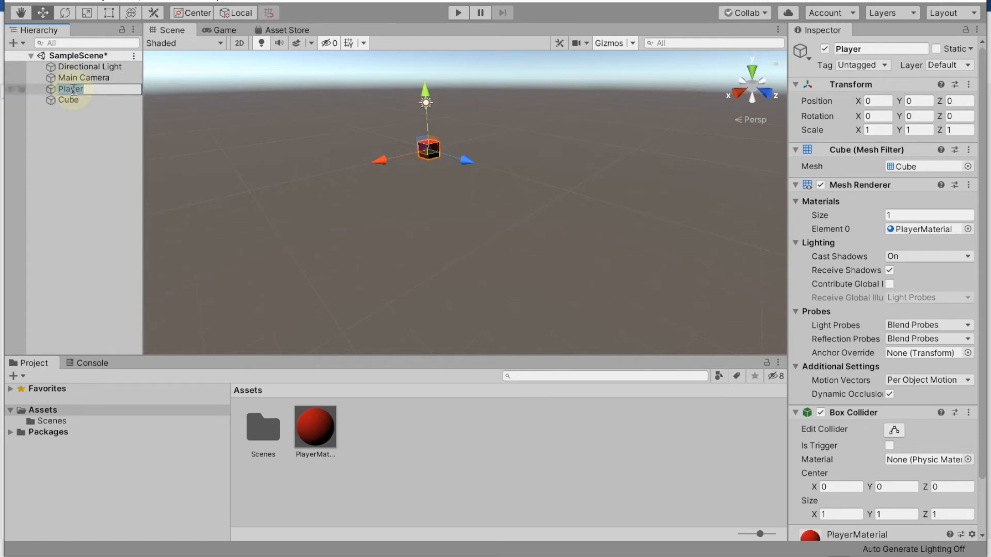
pyautogui.click(99, 109)
# Raise the Player object by setting its Y position to 1.
pyautogui.click(72, 88)
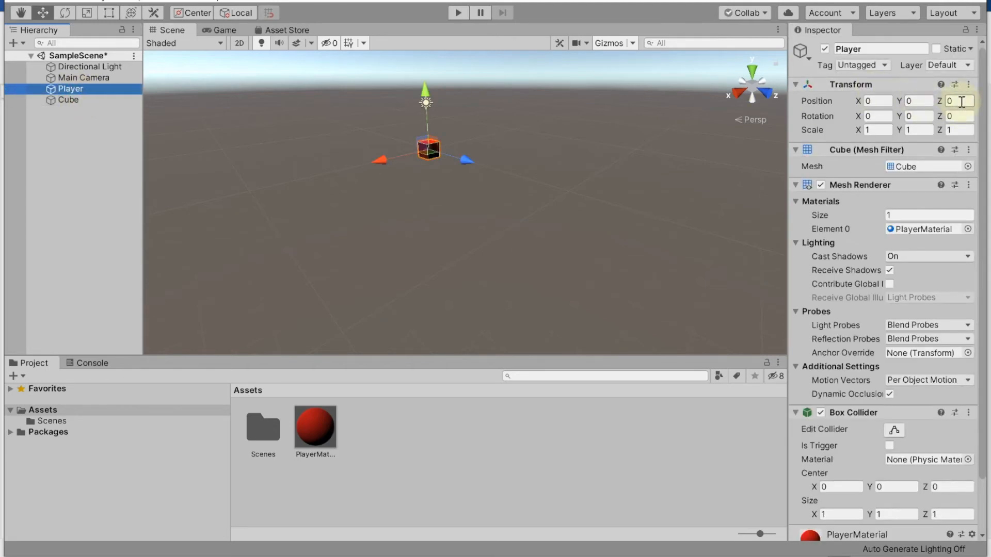
pyautogui.click(915, 102)
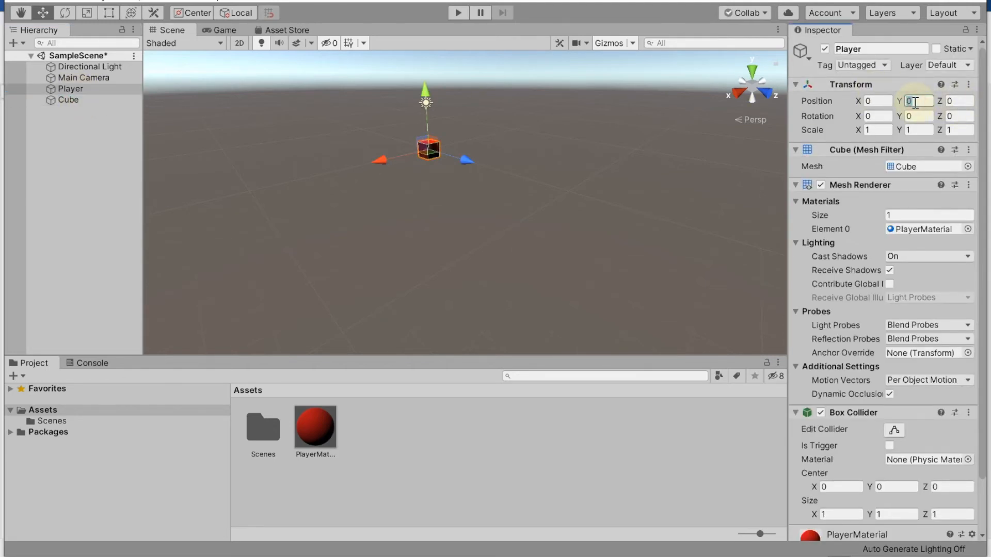
pyautogui.write('1')
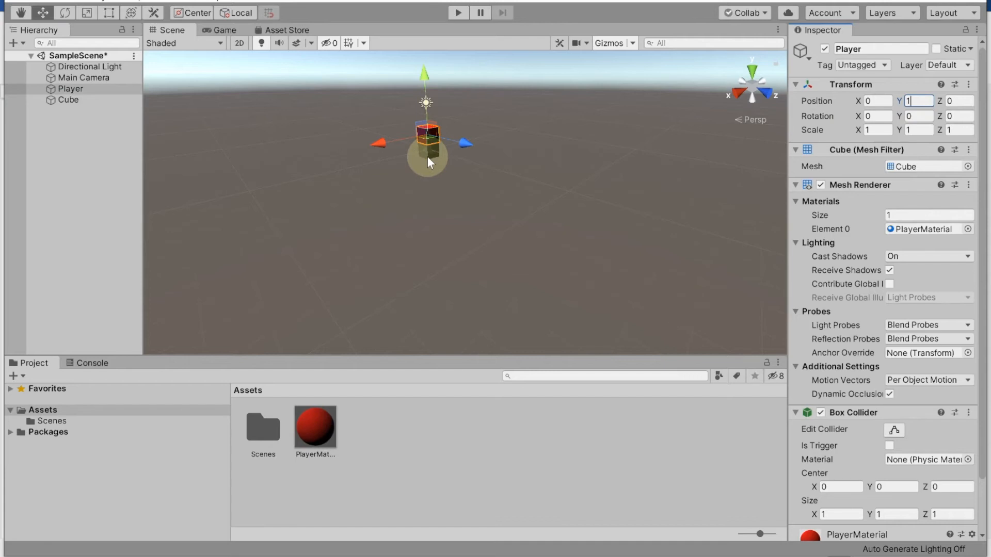
# Stretch the new Cube into a long platform by setting its scale to 10 in X and 100 in Z.
pyautogui.click(67, 98)
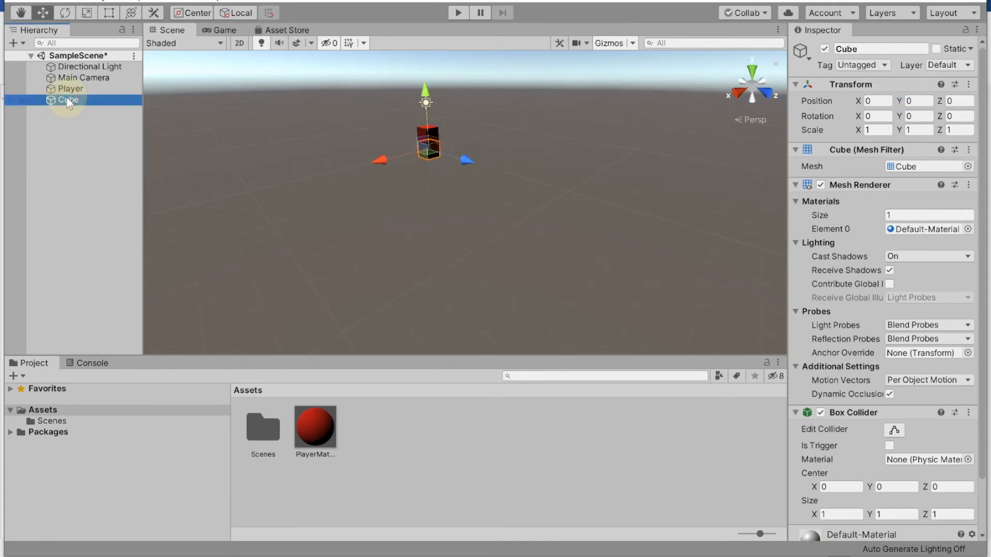
pyautogui.click(877, 101)
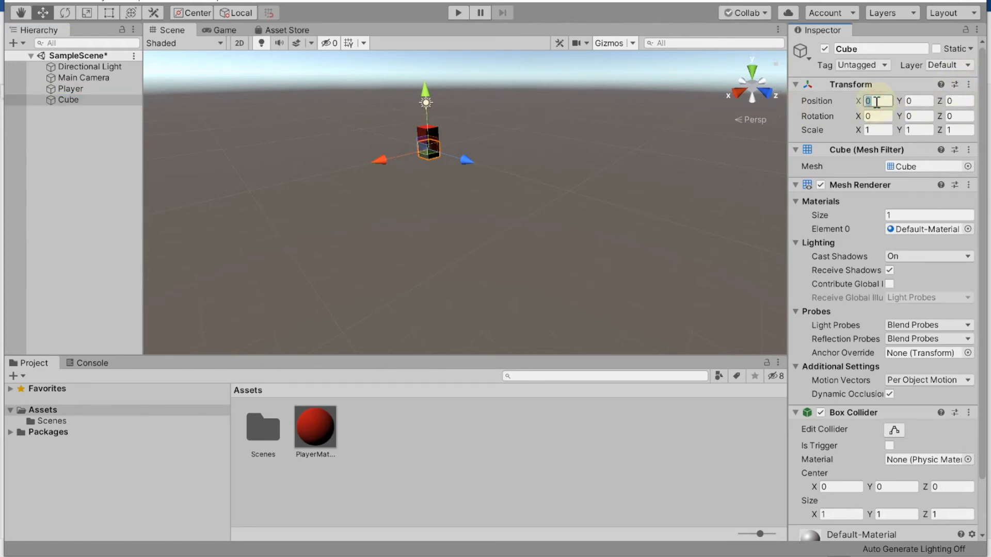
pyautogui.click(877, 129)
pyautogui.write('10')
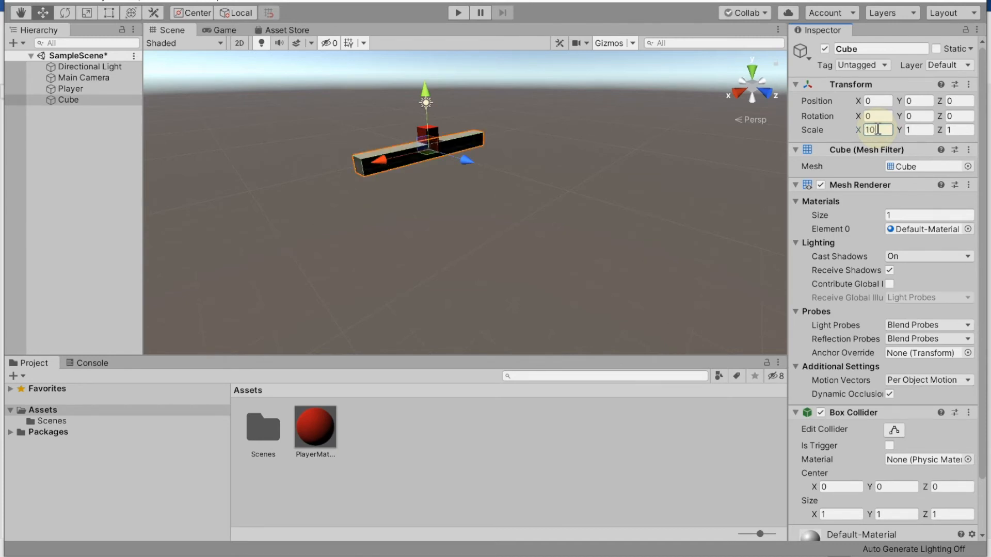
pyautogui.click(963, 129)
pyautogui.write('100')
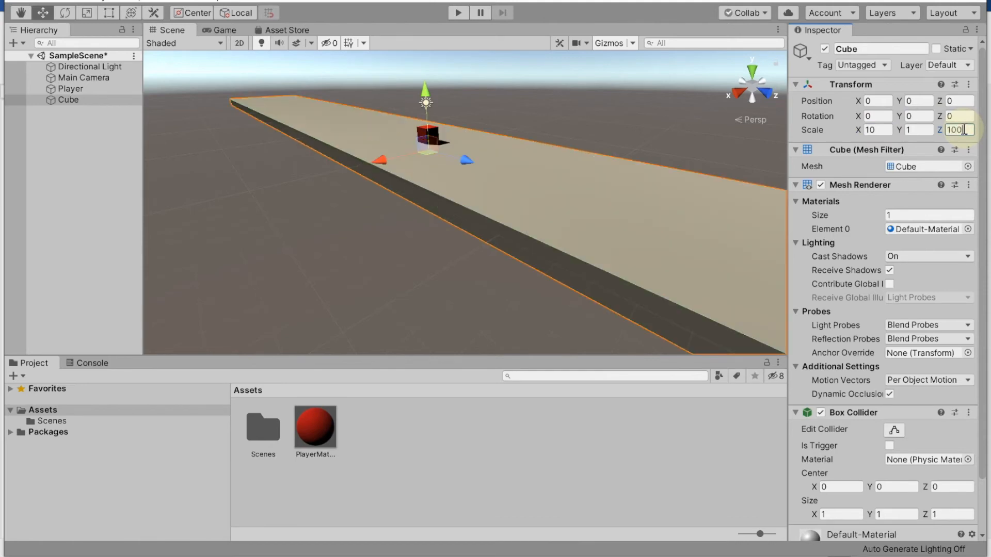
# Examine the stretched platform and the Player in the Scene view at different zoom levels, and check the Game view.
pyautogui.click(686, 144)
pyautogui.click(603, 185)
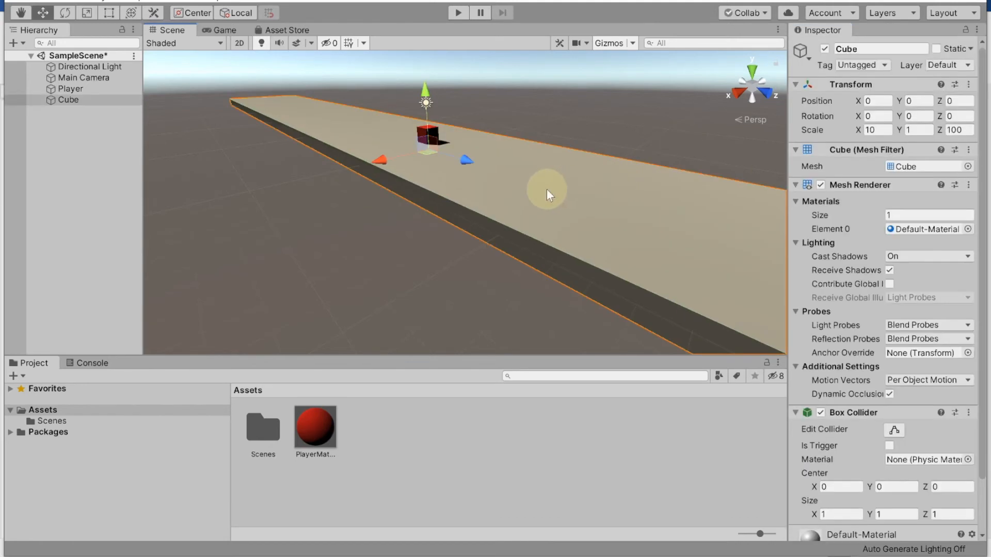
pyautogui.scroll(5, 327, 239)
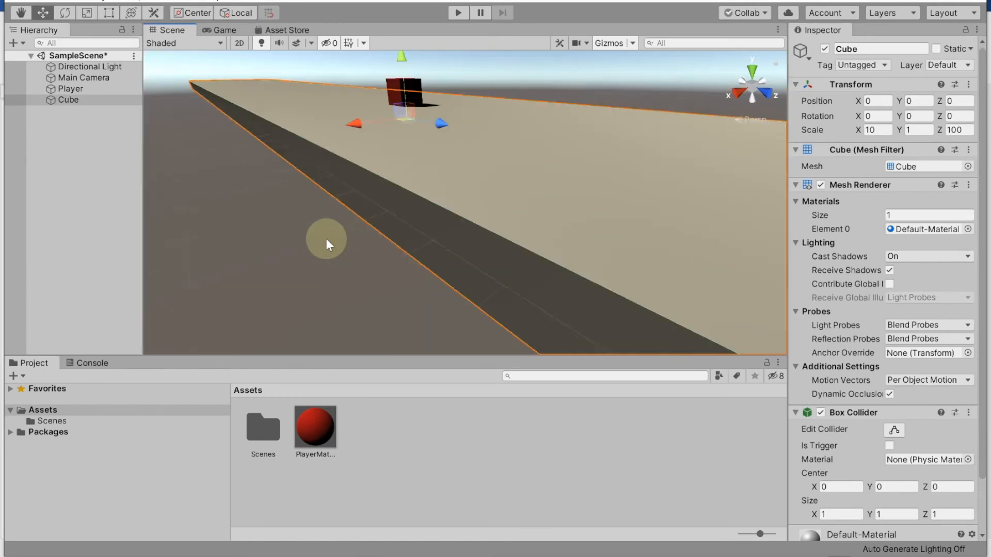
pyautogui.scroll(-7, 326, 238)
pyautogui.scroll(-4, 326, 239)
pyautogui.scroll(4, 327, 240)
pyautogui.scroll(3, 326, 240)
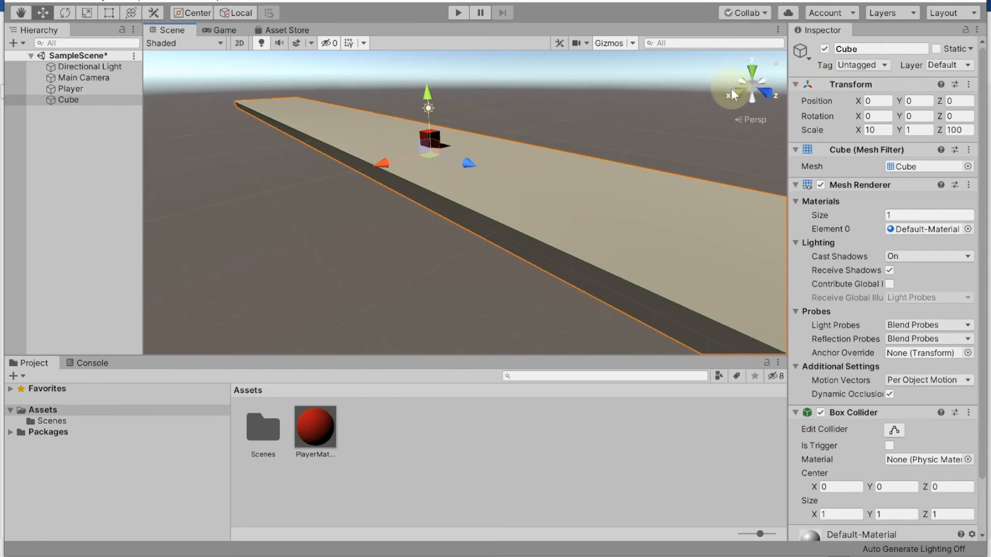
pyautogui.click(62, 101)
pyautogui.click(204, 136)
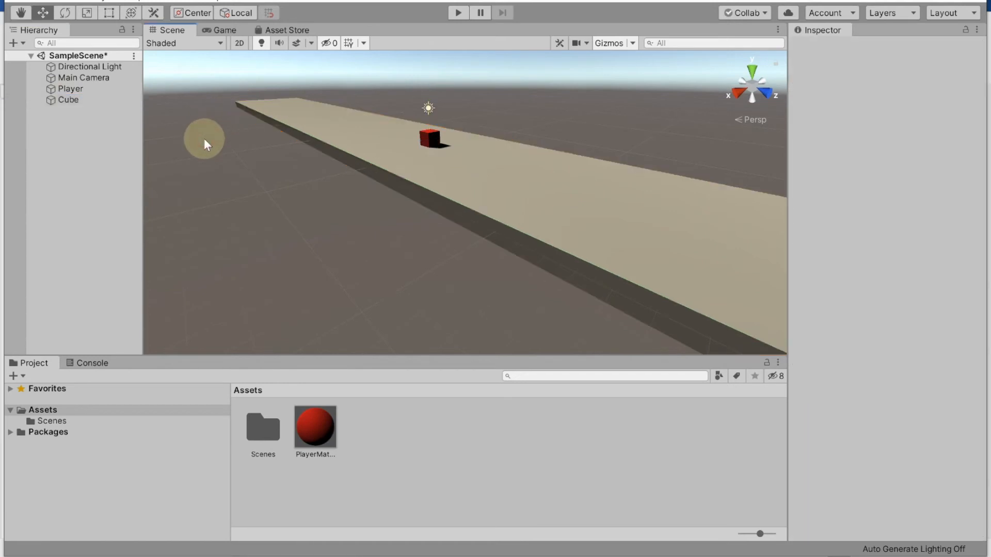
pyautogui.scroll(-4, 525, 207)
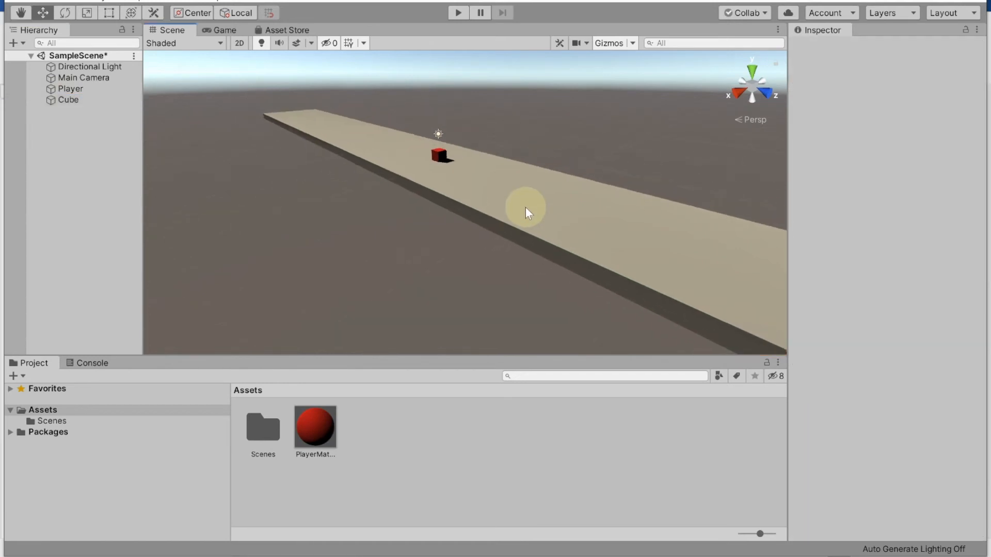
pyautogui.scroll(4, 525, 207)
pyautogui.scroll(-5, 525, 207)
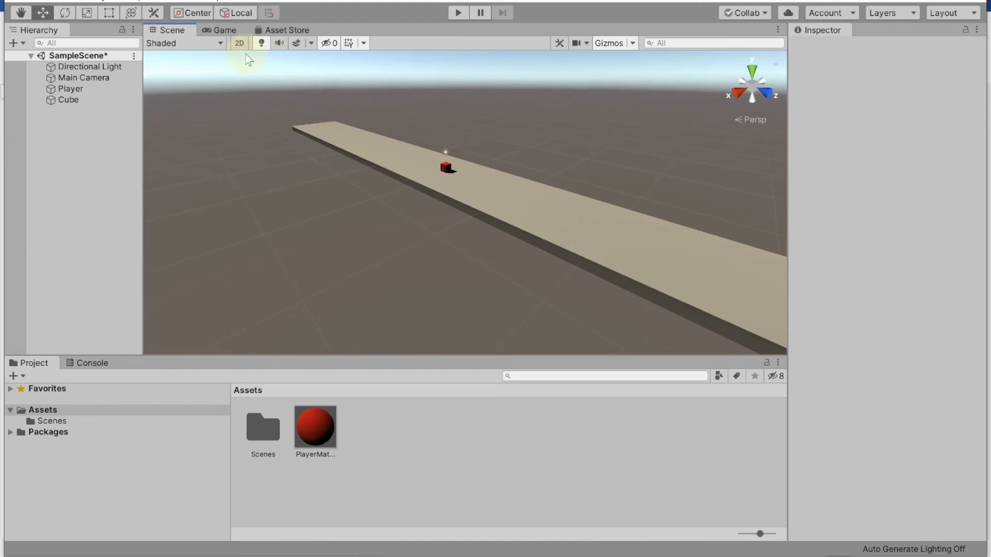
pyautogui.click(217, 30)
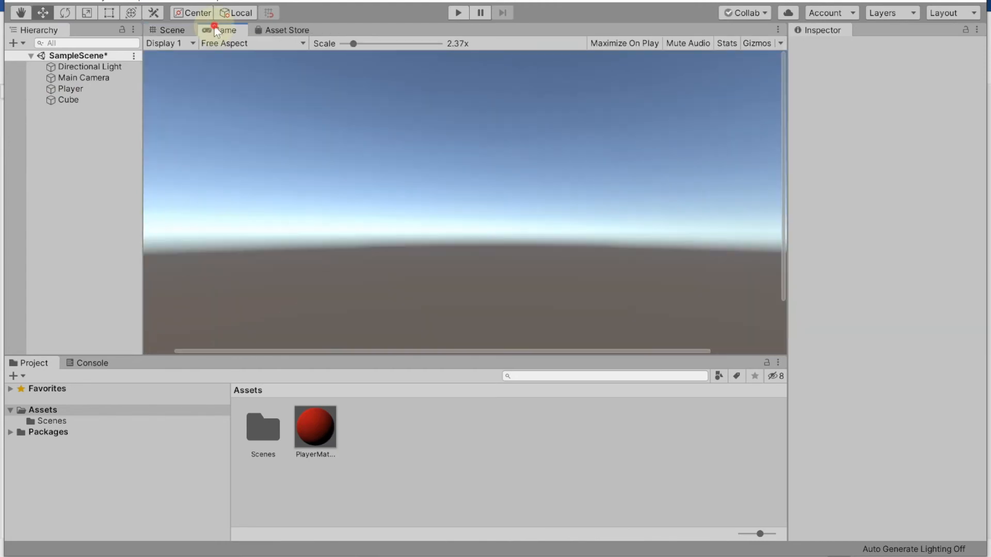
pyautogui.click(171, 30)
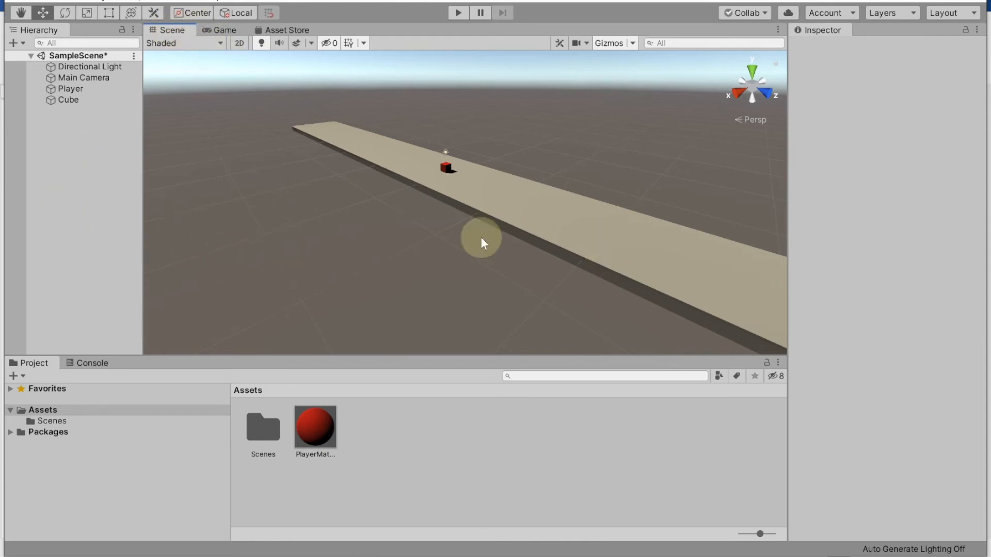
# Rename the stretched Cube platform to Ground.
pyautogui.click(68, 99)
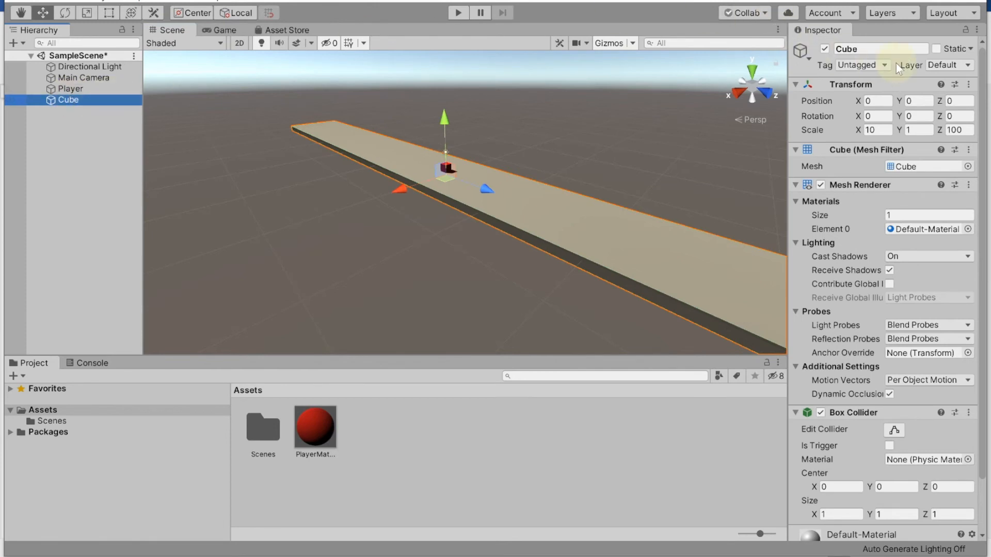
pyautogui.click(872, 48)
pyautogui.write('Ground')
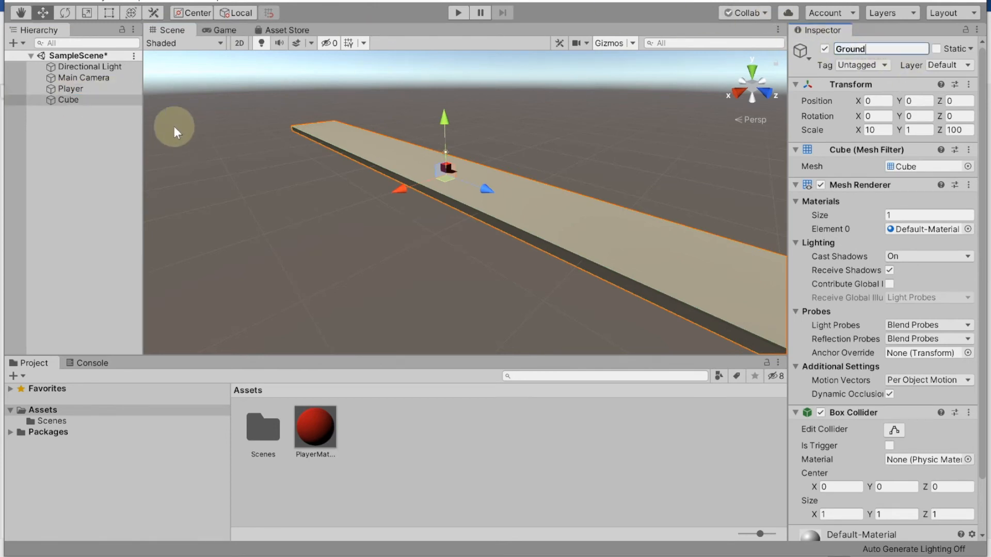
pyautogui.click(92, 140)
pyautogui.click(68, 99)
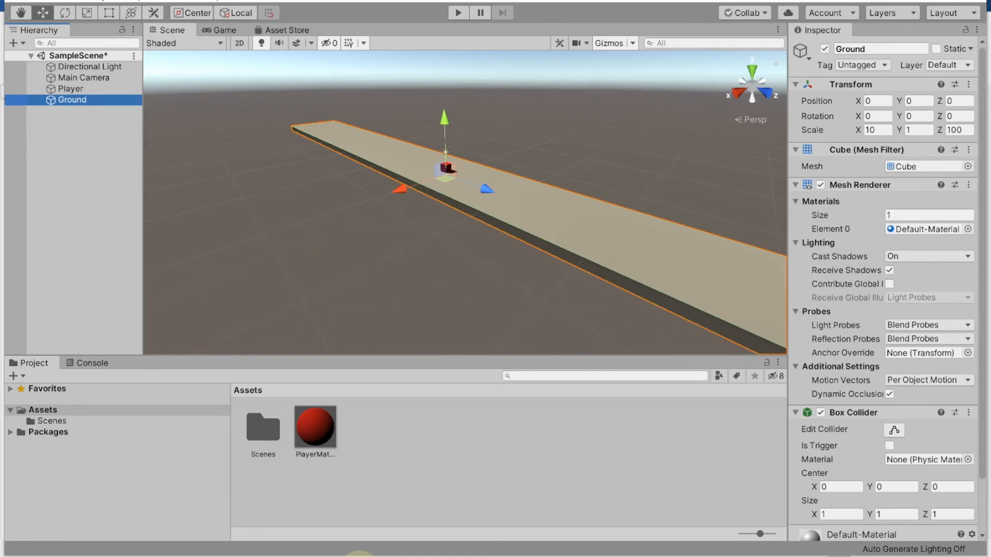
pyautogui.click(360, 556)
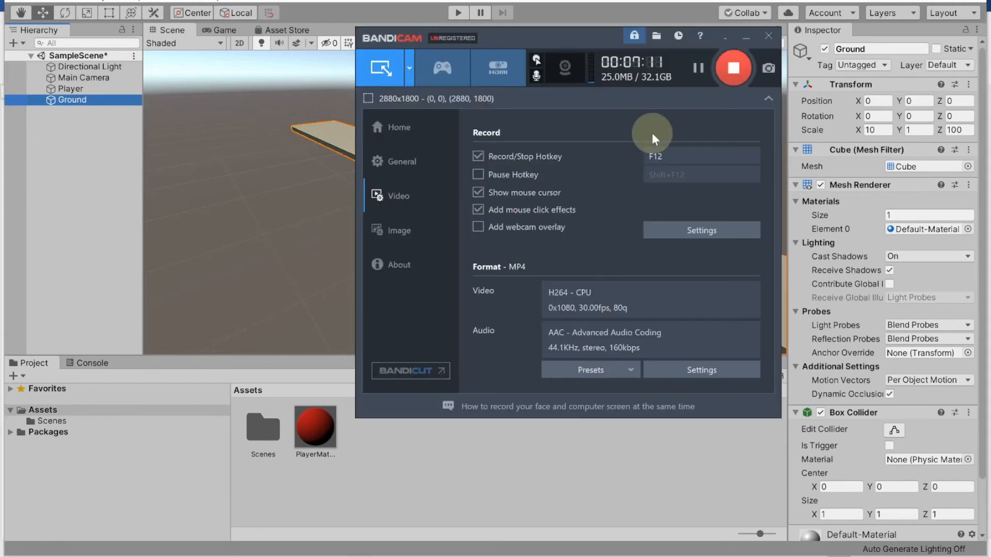
pyautogui.click(697, 73)
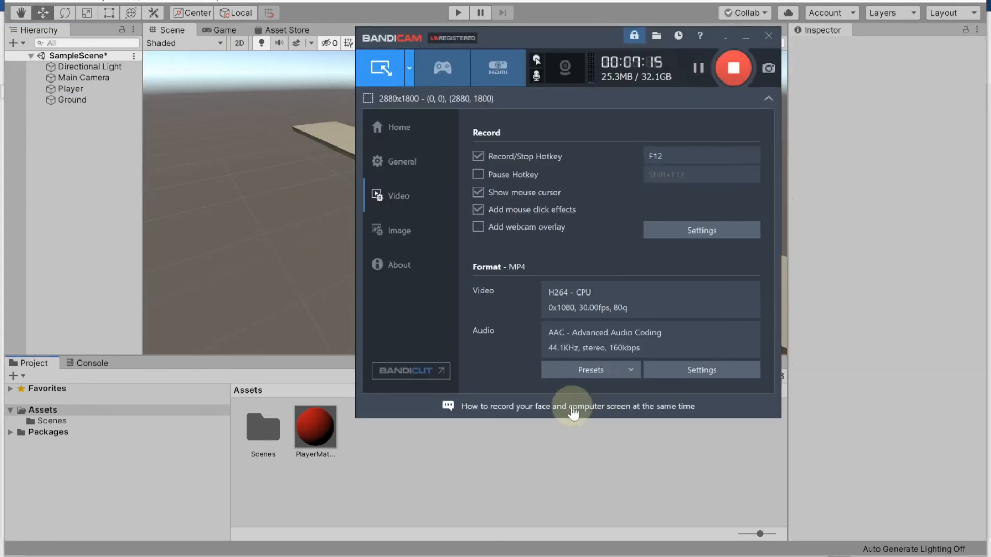
pyautogui.click(476, 478)
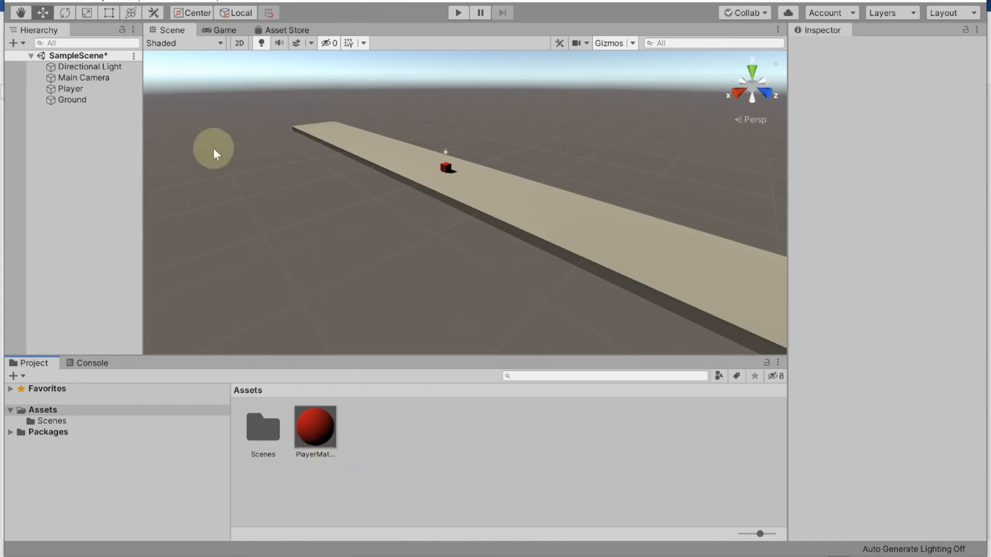
pyautogui.click(84, 100)
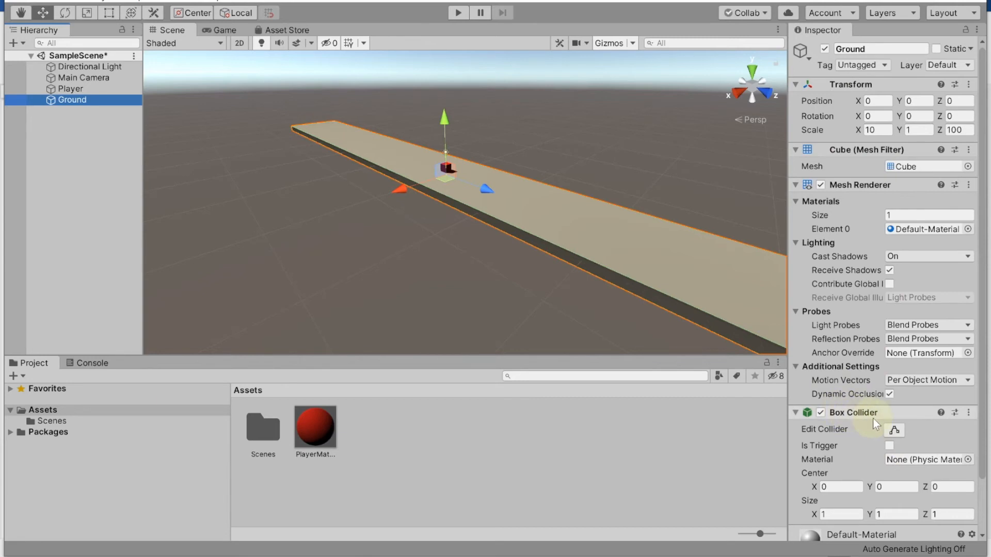
pyautogui.scroll(-2, 872, 418)
pyautogui.scroll(2, 873, 419)
# Create a new material named GroundMaterial in the Assets folder.
pyautogui.rightClick(388, 432)
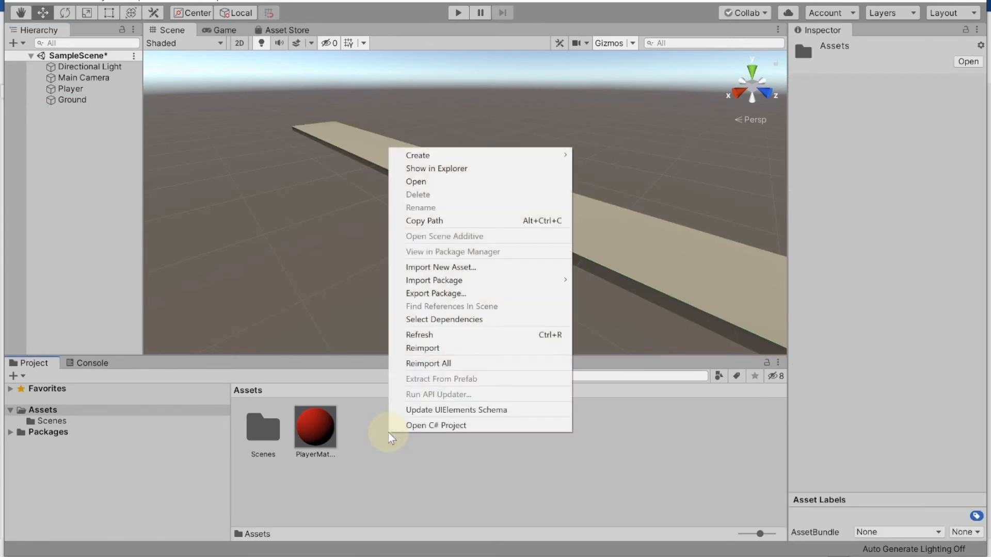
pyautogui.moveTo(460, 154)
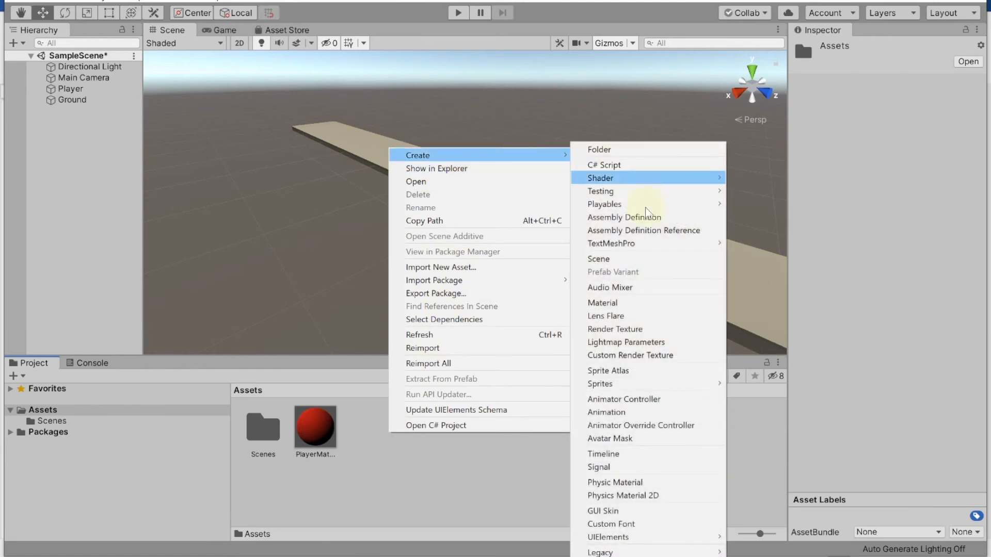
pyautogui.click(624, 305)
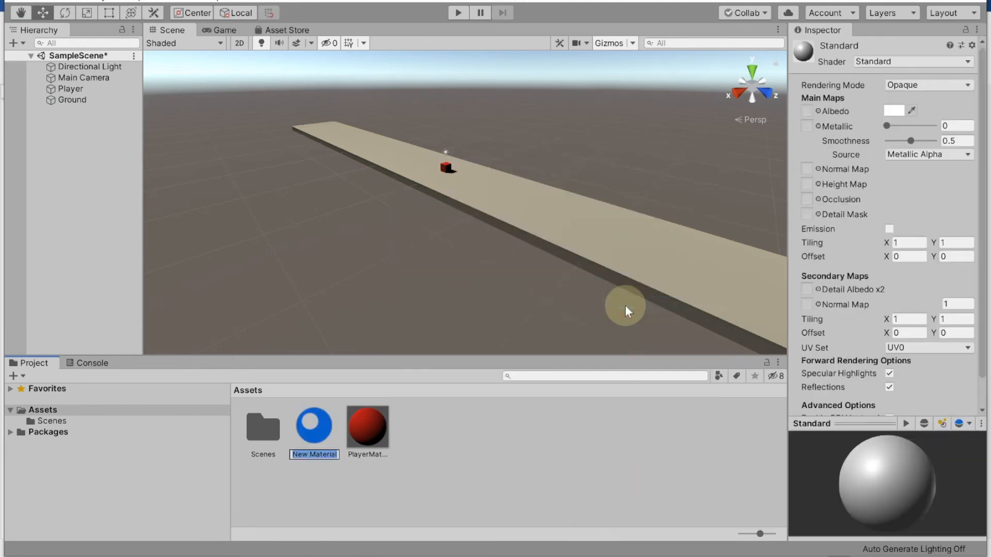
pyautogui.write('Gr')
pyautogui.write('oun')
pyautogui.write('dMaterial')
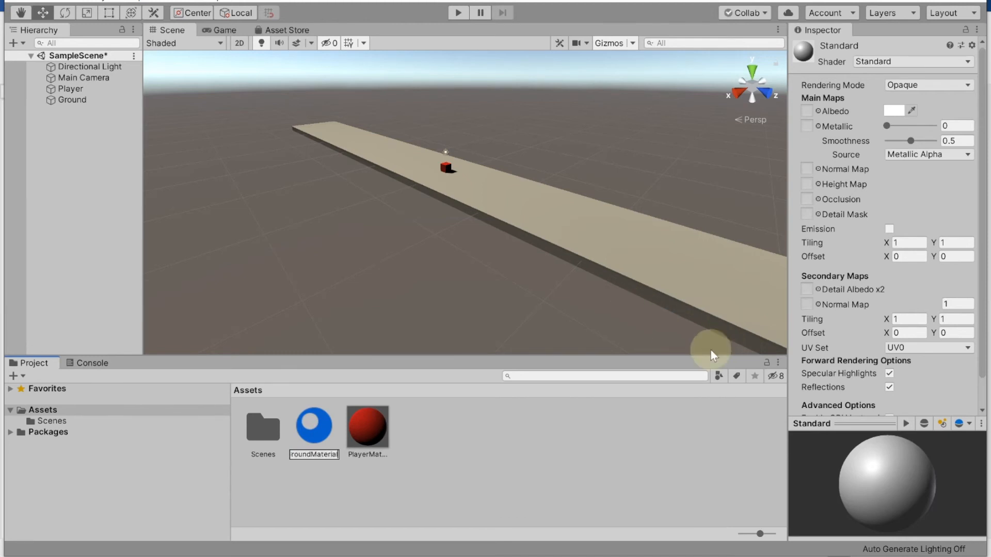
pyautogui.press('Return')
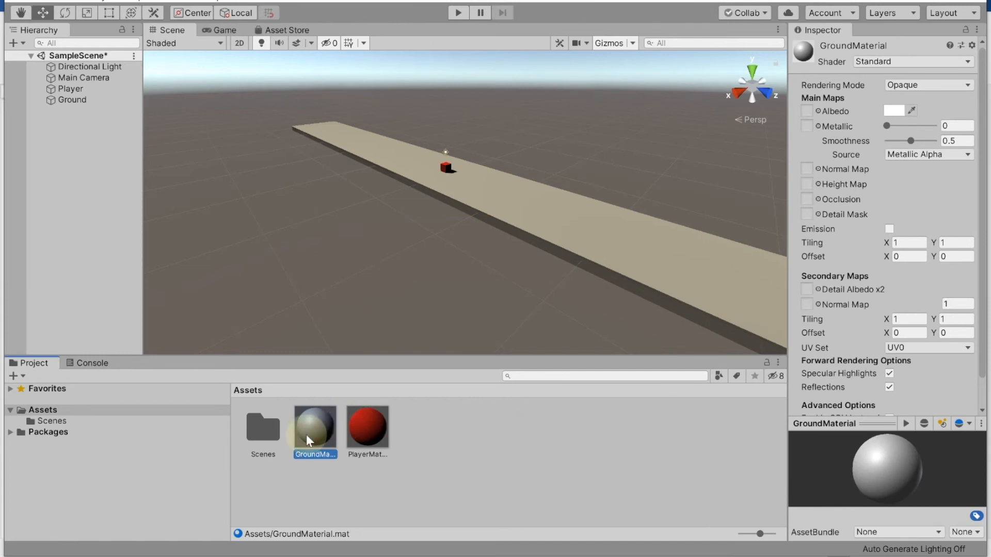
pyautogui.click(835, 108)
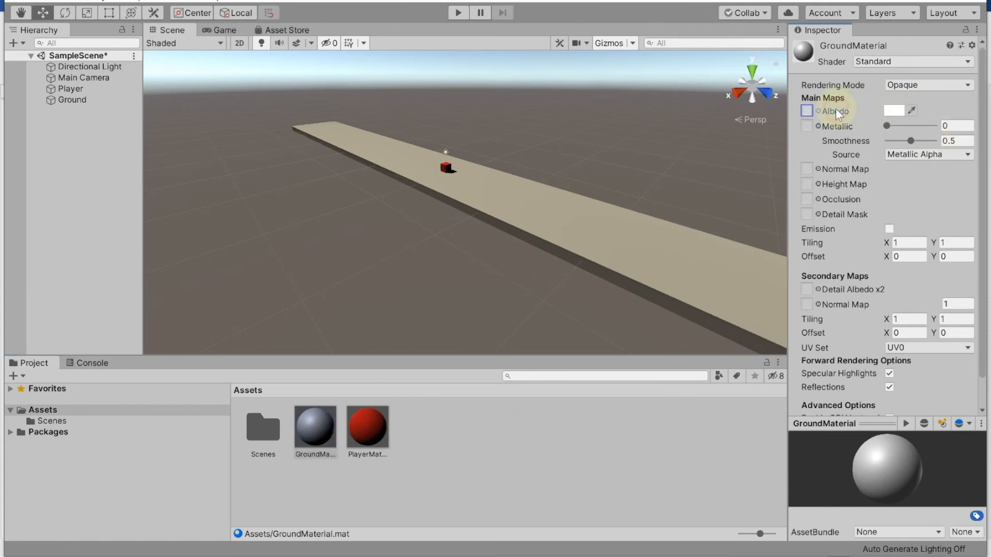
pyautogui.click(894, 112)
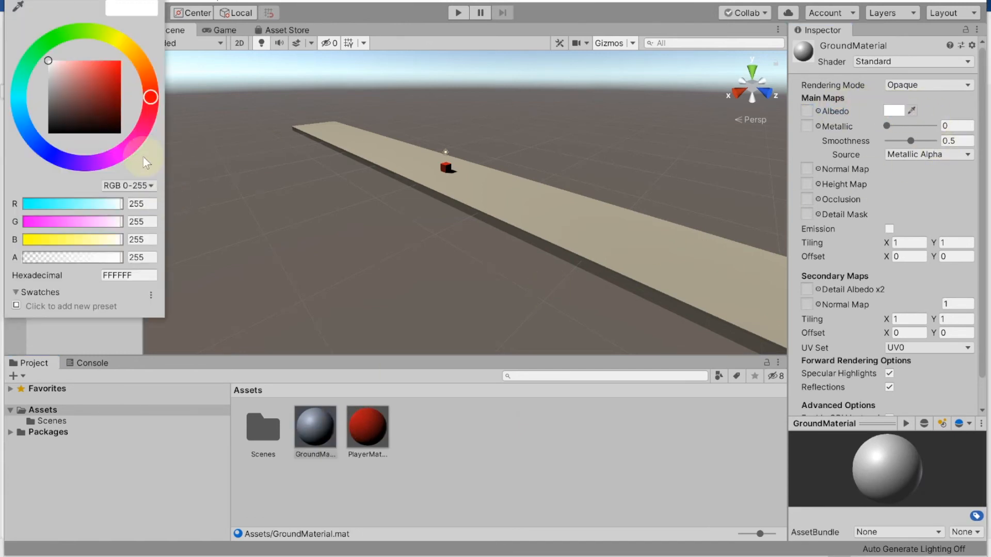
pyautogui.click(122, 40)
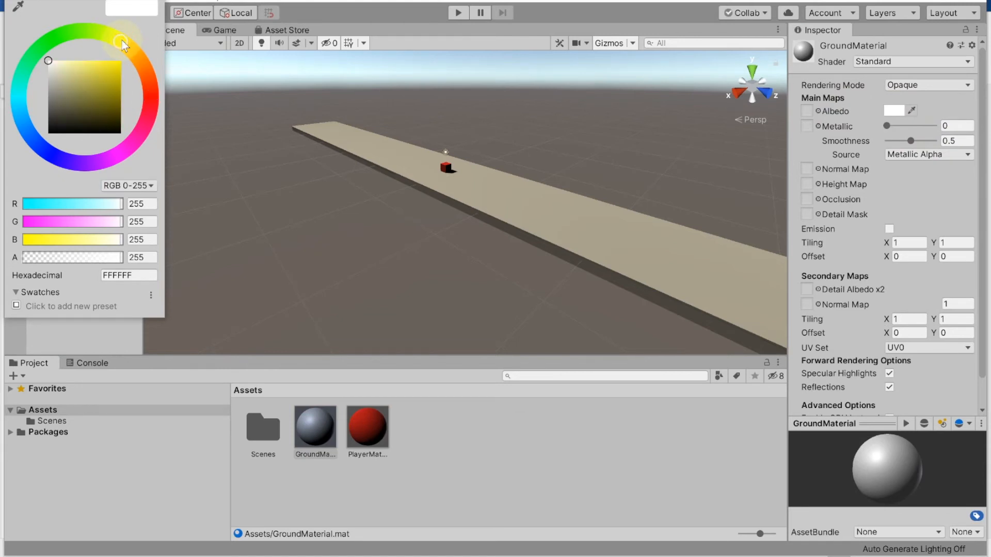
pyautogui.click(125, 147)
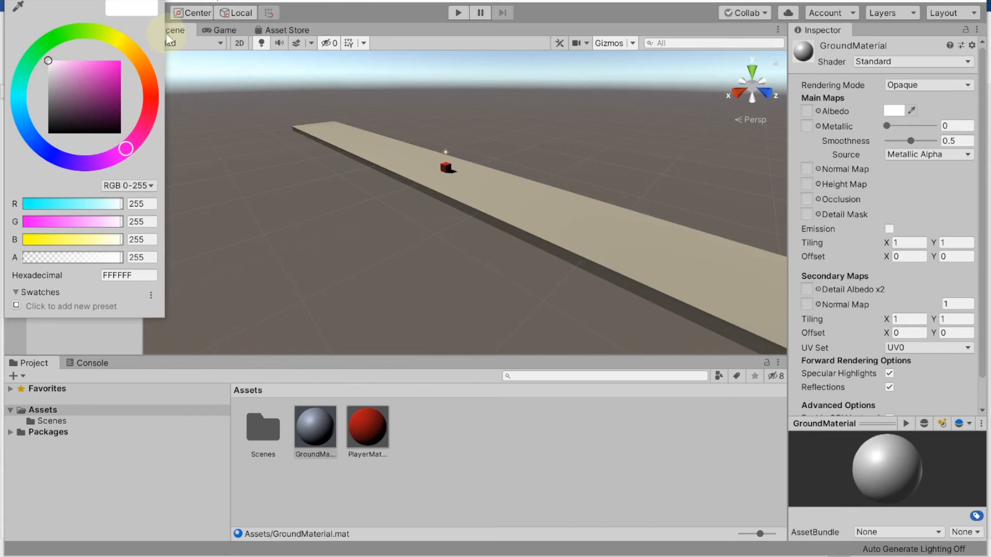
pyautogui.click(810, 88)
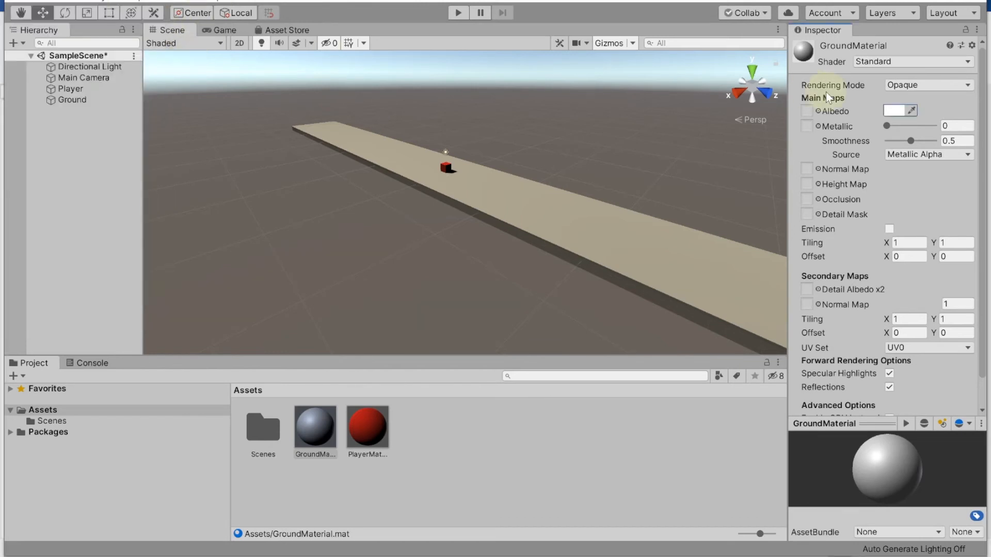
# Set the albedo color of GroundMaterial to a dark reddish brown.
pyautogui.click(901, 111)
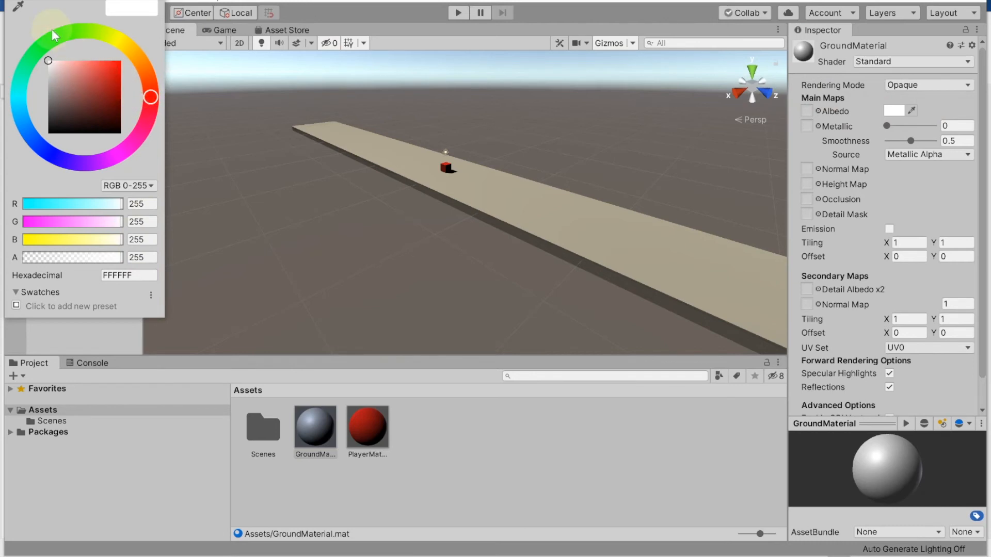
pyautogui.moveTo(101, 71)
pyautogui.mouseDown()
pyautogui.moveTo(119, 63)
pyautogui.moveTo(110, 107)
pyautogui.moveTo(97, 119)
pyautogui.moveTo(62, 114)
pyautogui.moveTo(86, 104)
pyautogui.moveTo(100, 113)
pyautogui.mouseUp()
pyautogui.click(70, 75)
pyautogui.click(156, 1)
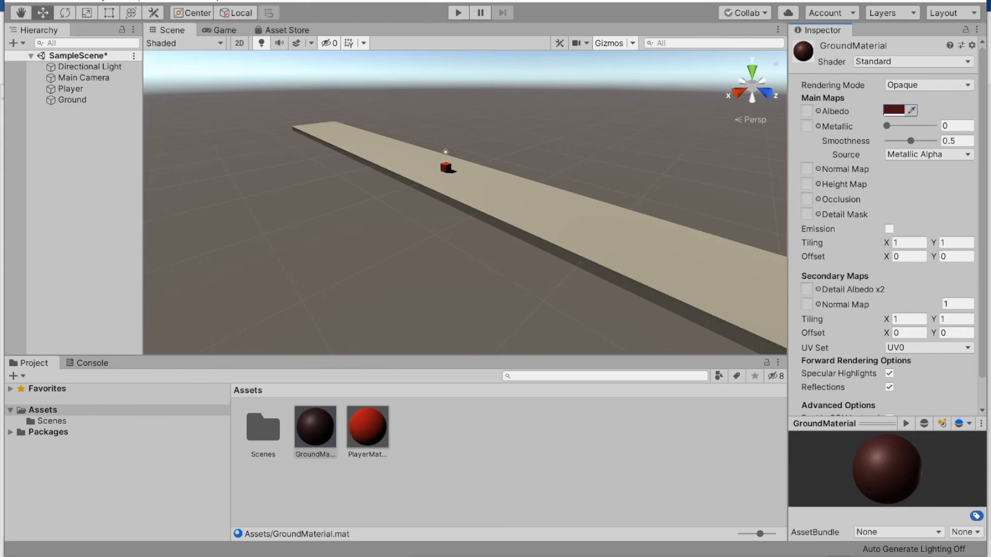
pyautogui.click(323, 432)
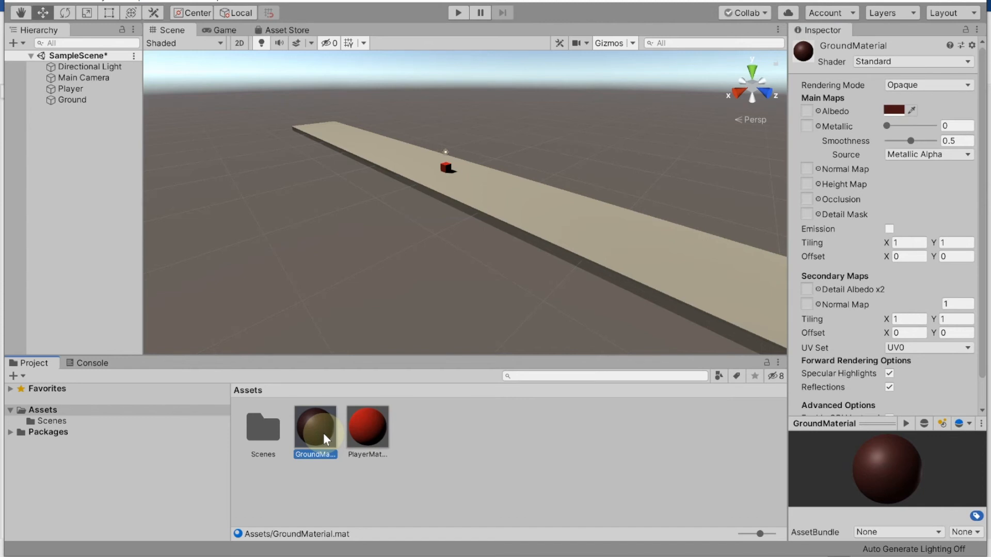
pyautogui.moveTo(323, 432)
pyautogui.mouseDown()
pyautogui.moveTo(371, 310)
pyautogui.moveTo(548, 222)
pyautogui.moveTo(380, 389)
pyautogui.moveTo(316, 431)
pyautogui.mouseUp()
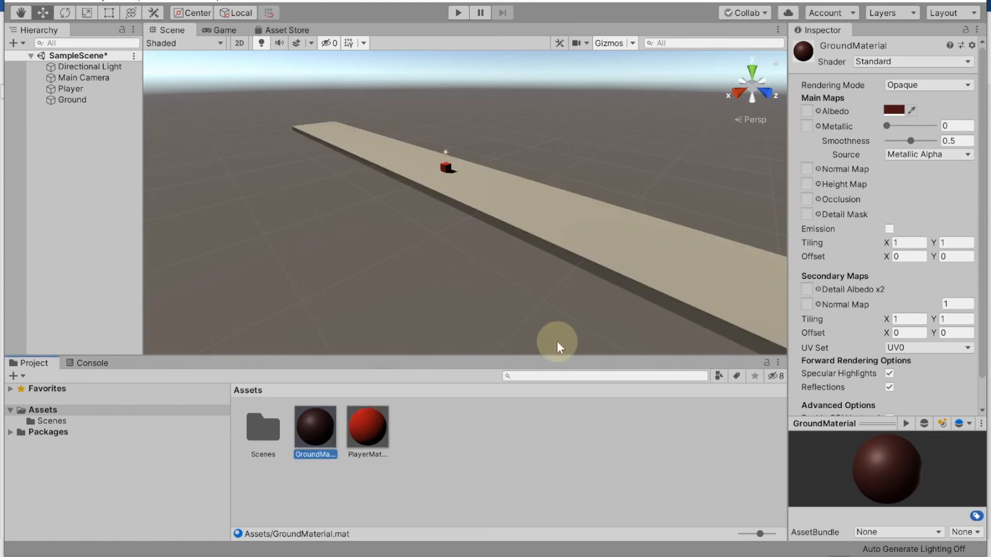
pyautogui.click(894, 110)
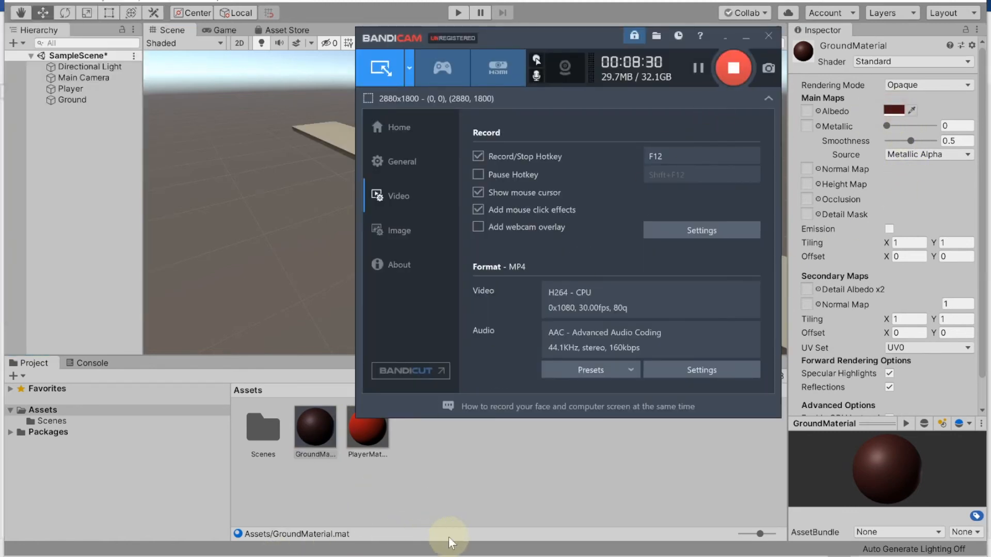
pyautogui.click(484, 500)
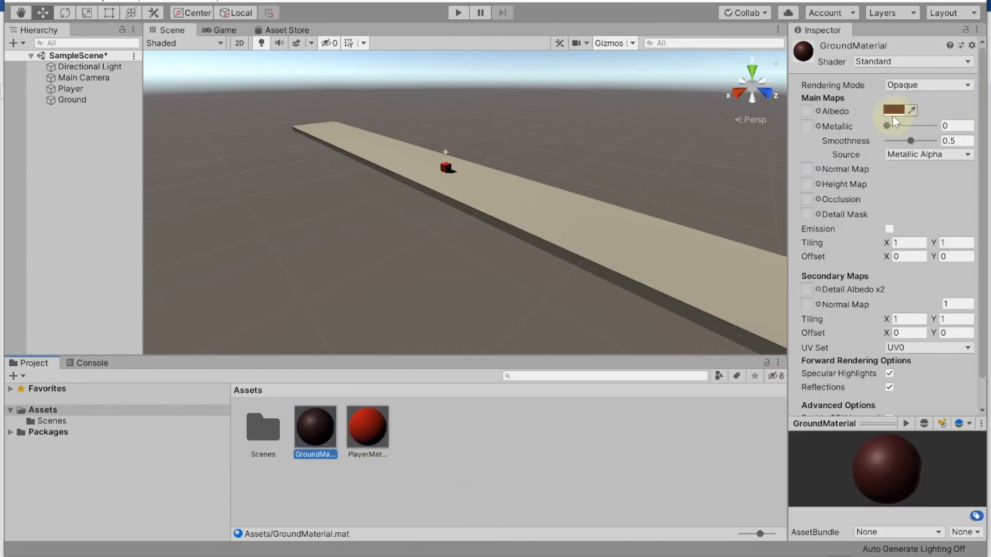
# Change GroundMaterial's albedo color to a dark purple and apply the material to the Ground platform.
pyautogui.click(894, 110)
pyautogui.moveTo(136, 120); pyautogui.dragTo(119, 158)
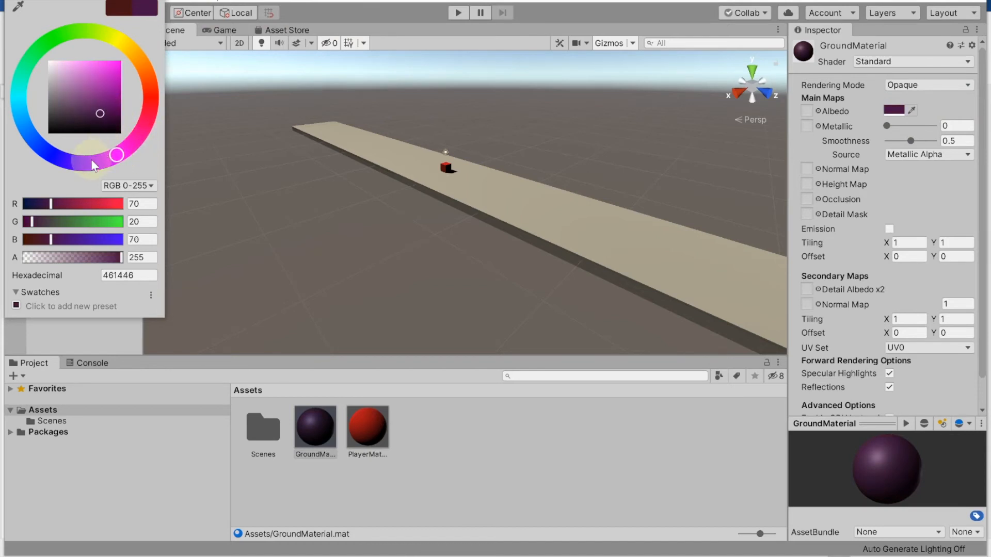
pyautogui.click(92, 163)
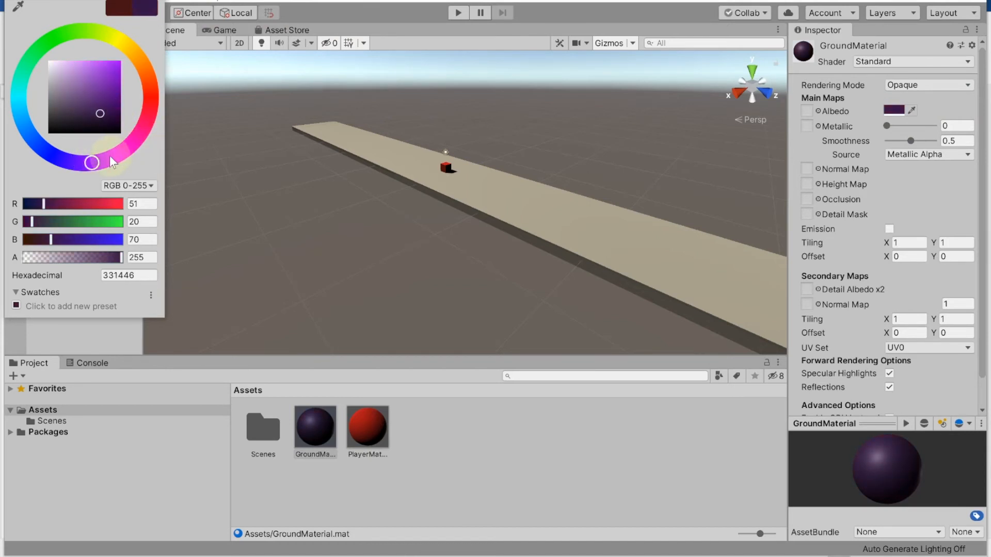
pyautogui.moveTo(101, 113); pyautogui.dragTo(115, 118)
pyautogui.moveTo(304, 420); pyautogui.dragTo(539, 222)
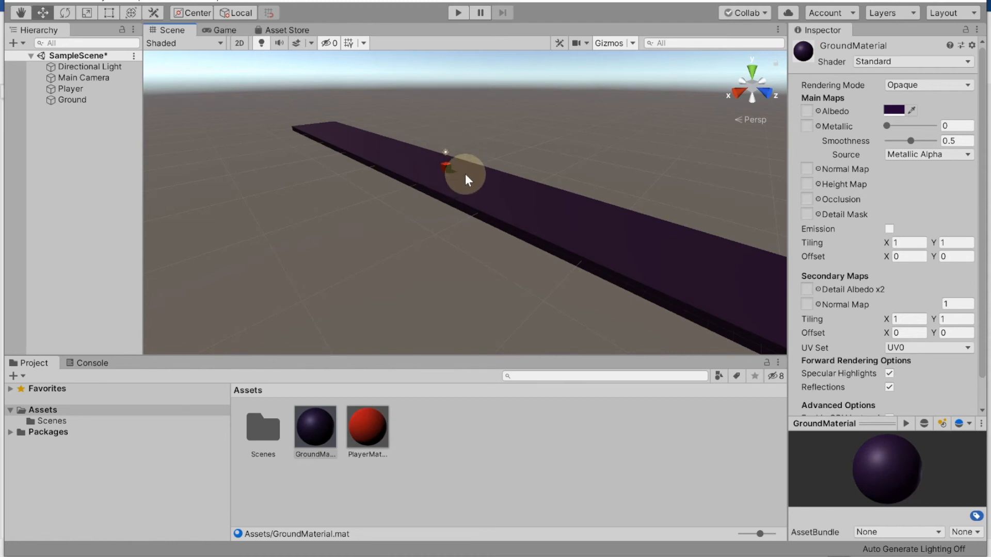
# Move the Player to the far end of the platform by setting its Z position to -45.
pyautogui.click(75, 88)
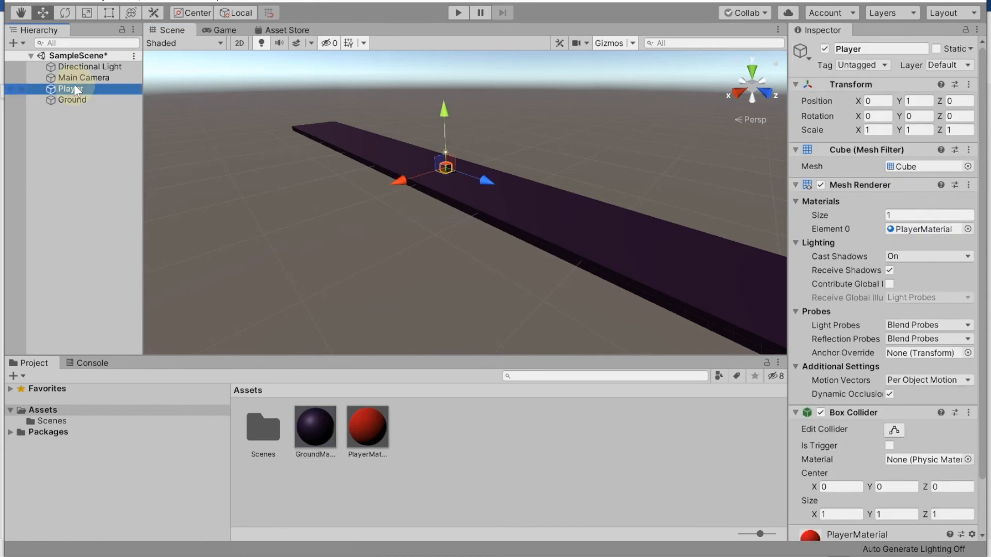
pyautogui.click(951, 104)
pyautogui.write('-4')
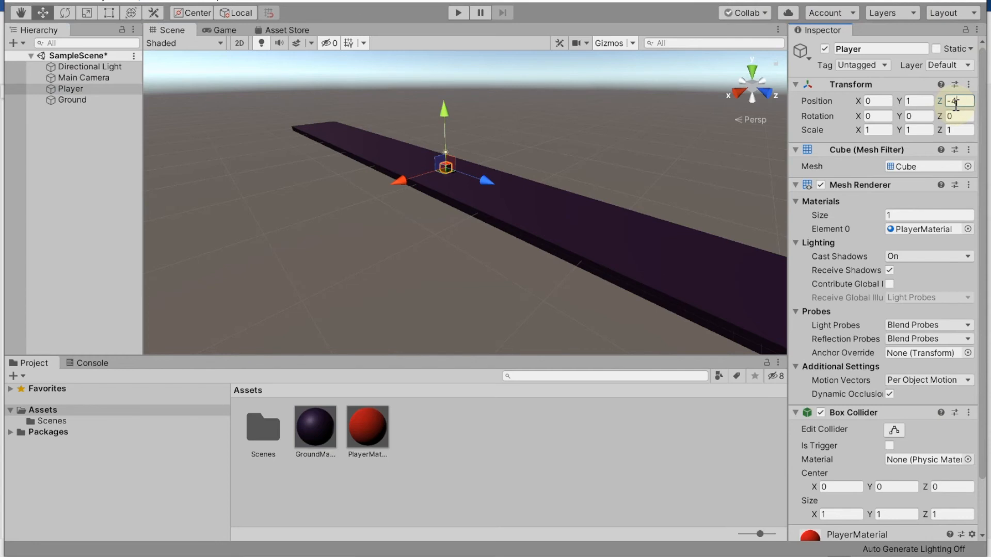
pyautogui.write('5')
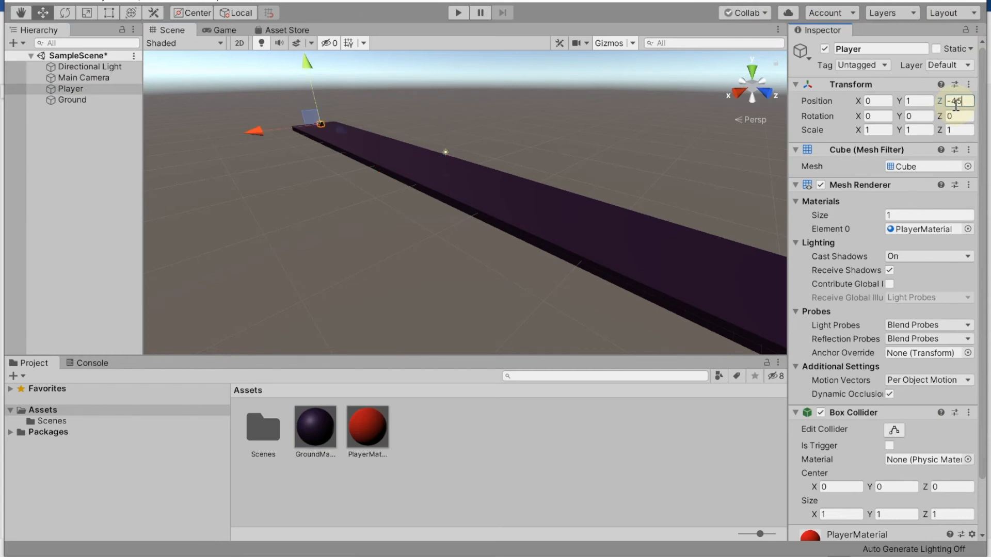
pyautogui.click(689, 169)
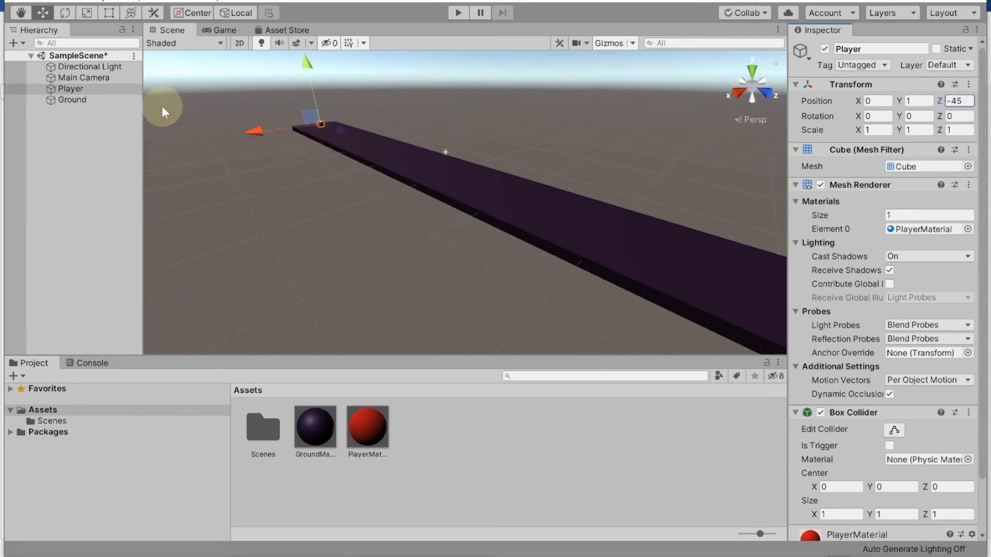
# Examine the Player's placement at the end of the Ground platform at different zoom levels in the Scene view.
pyautogui.click(73, 89)
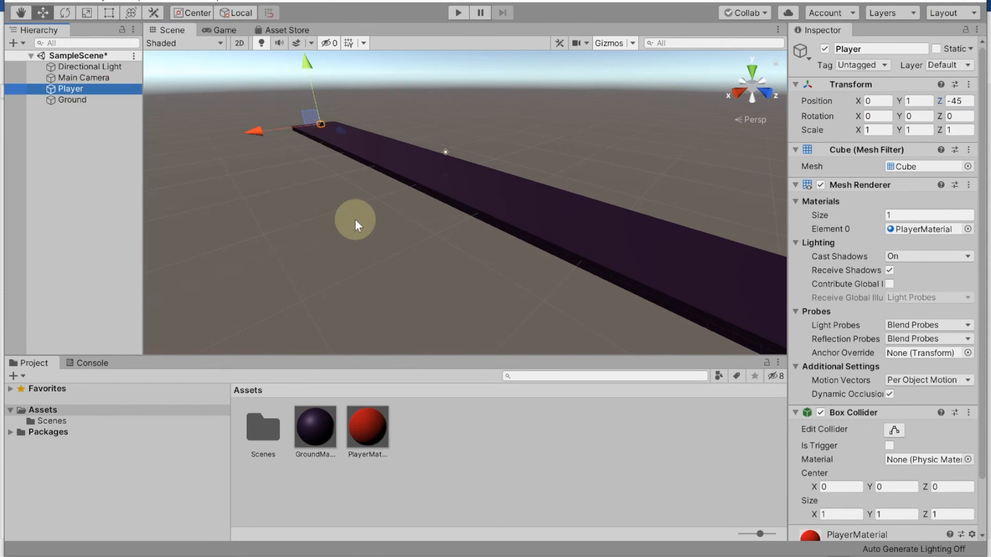
pyautogui.scroll(5, 355, 220)
pyautogui.scroll(-7, 355, 219)
pyautogui.scroll(-2, 356, 218)
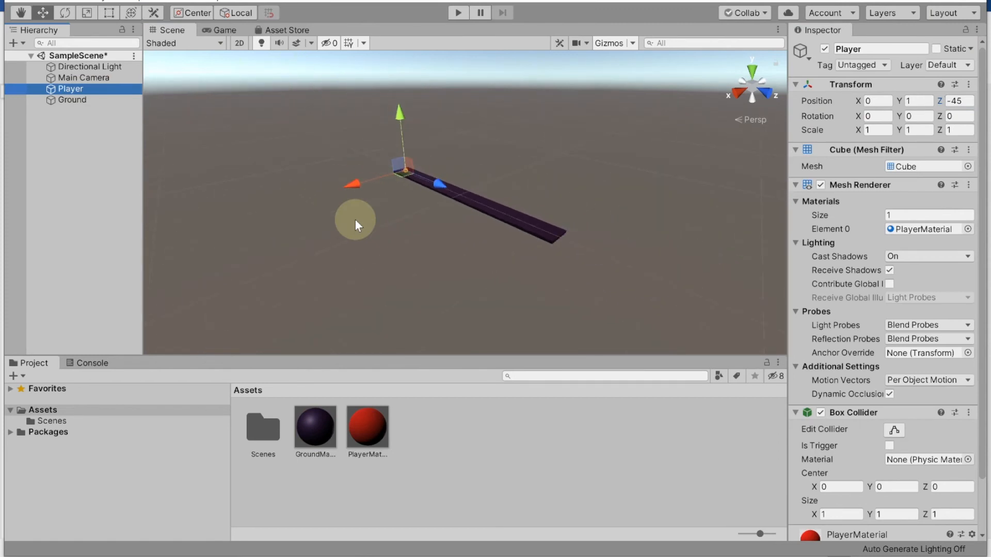
pyautogui.scroll(6, 356, 219)
pyautogui.scroll(-5, 355, 219)
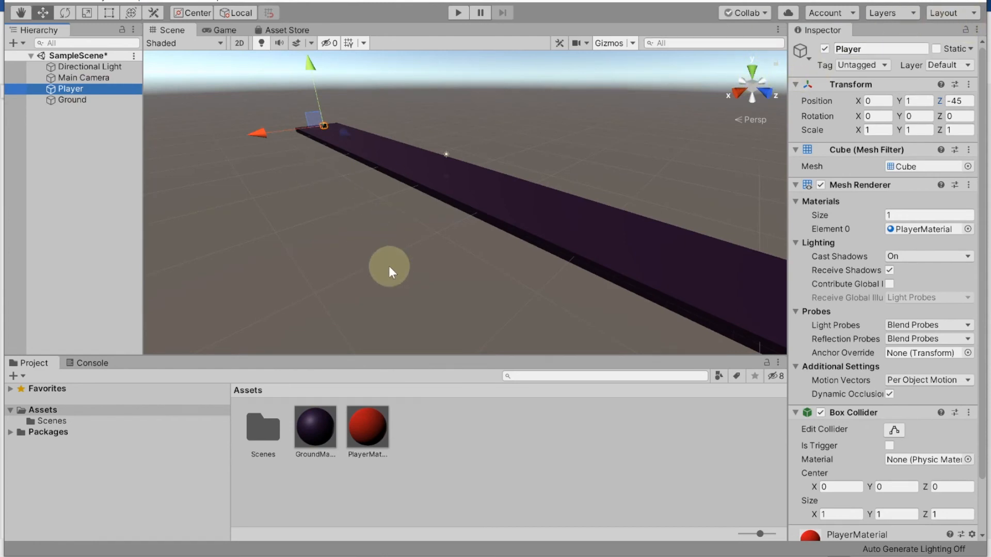
pyautogui.scroll(-3, 379, 194)
pyautogui.scroll(3, 379, 195)
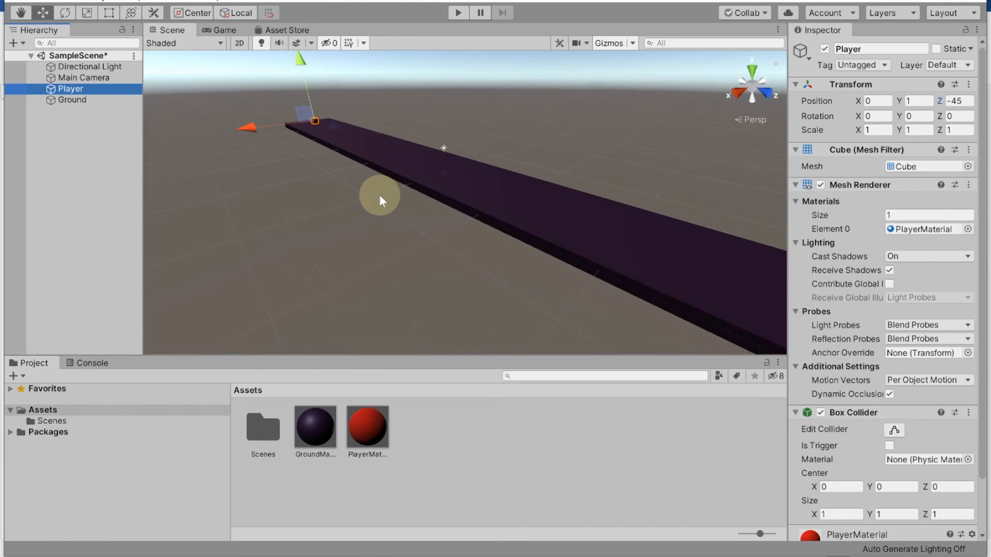
pyautogui.click(343, 524)
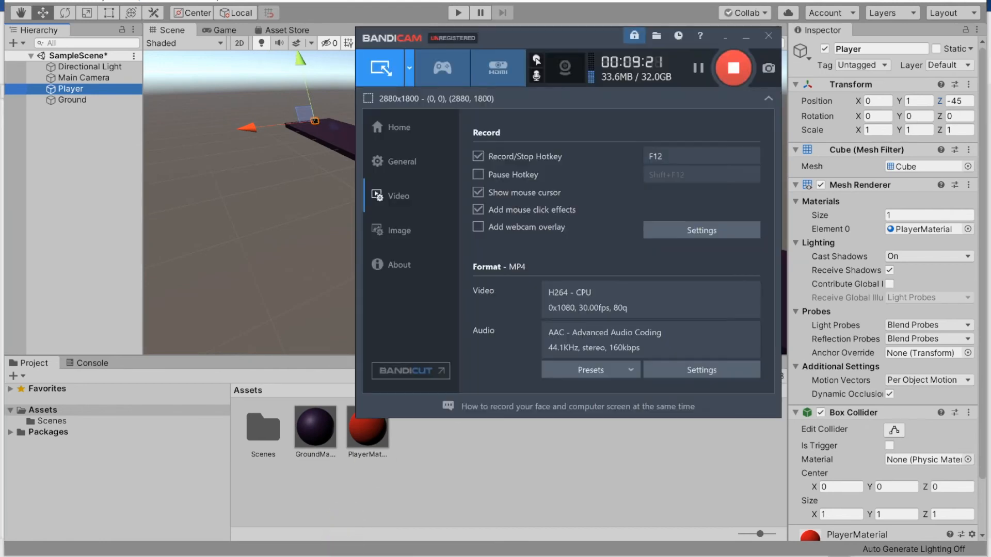
pyautogui.click(744, 66)
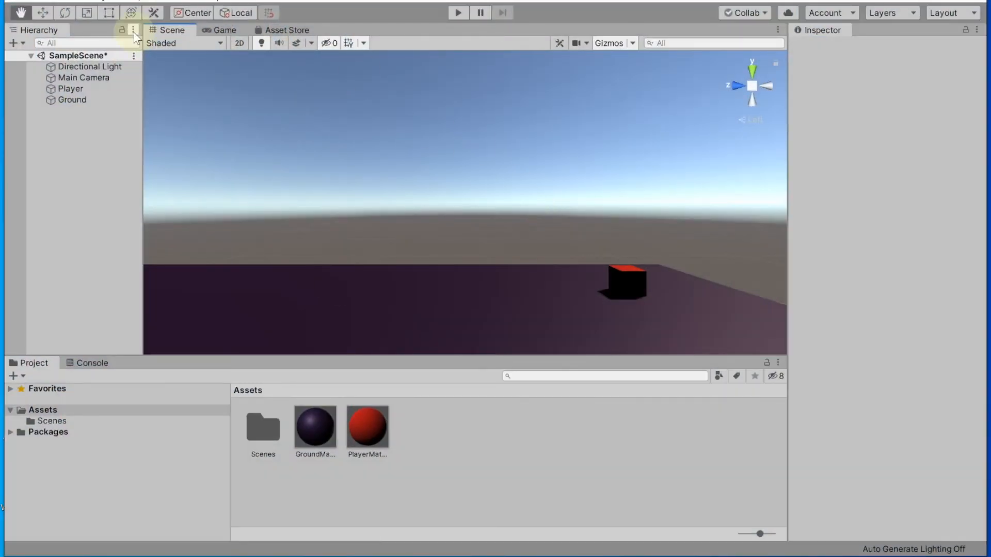
# Add a new Camera object to the scene.
pyautogui.click(75, 79)
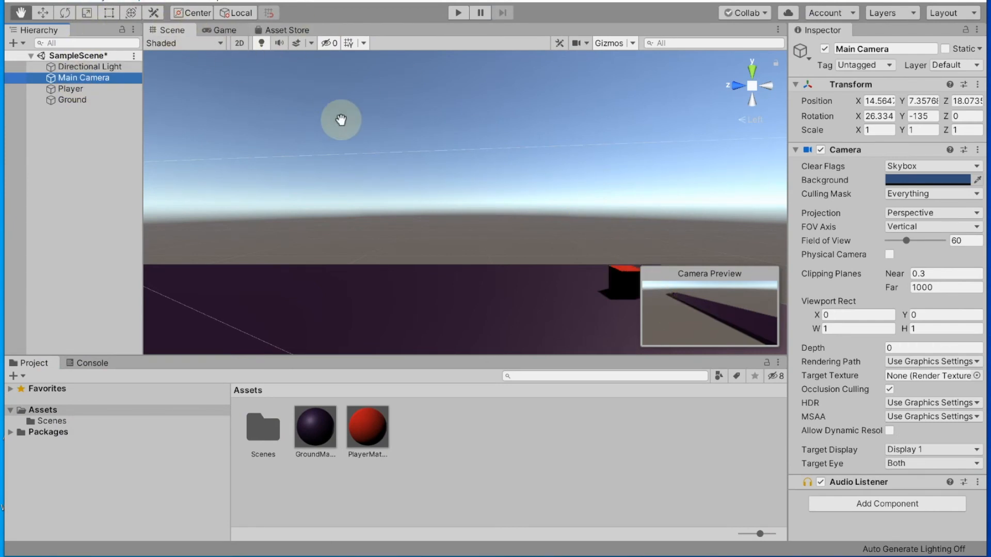
pyautogui.click(109, 2)
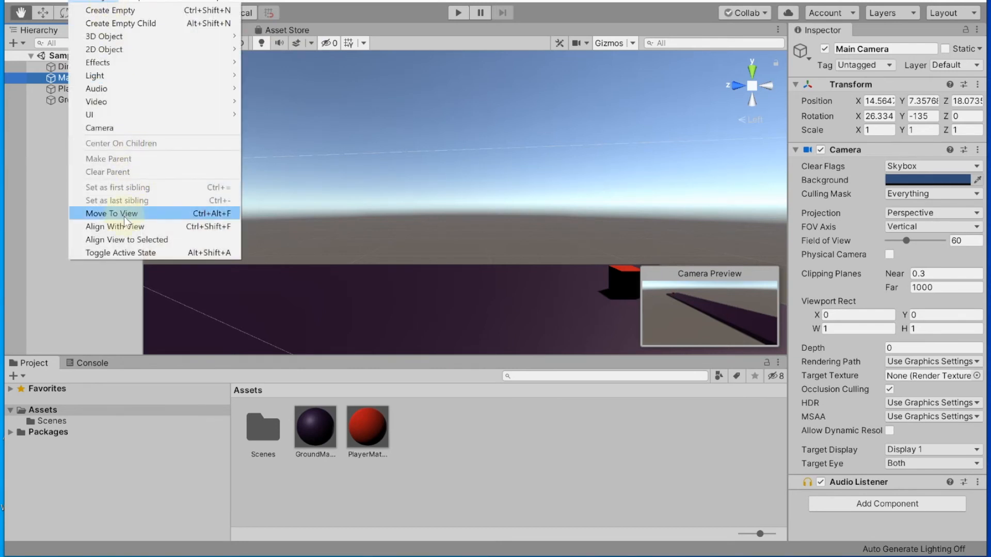
pyautogui.click(124, 131)
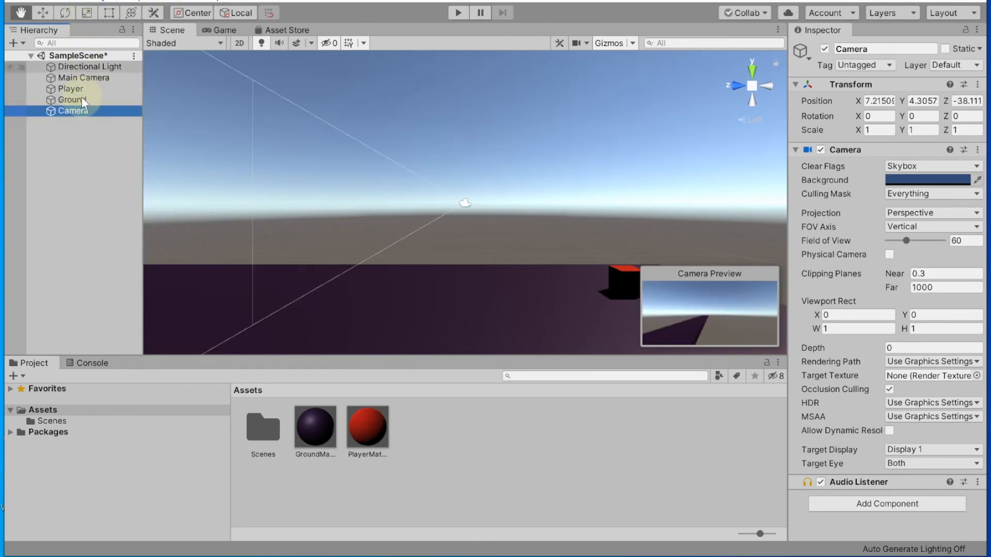
# Delete the extra Camera object from the scene.
pyautogui.click(84, 129)
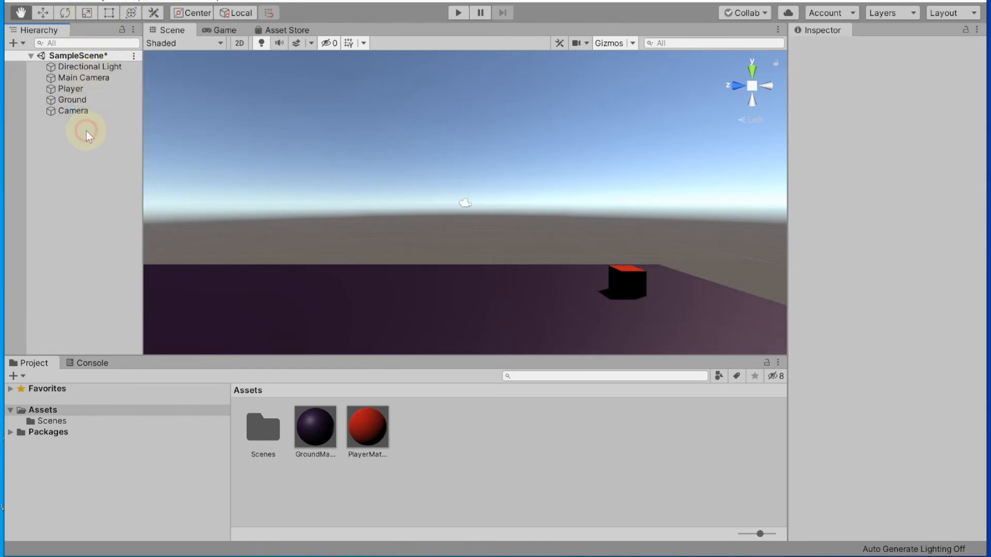
pyautogui.click(76, 110)
pyautogui.rightClick(76, 109)
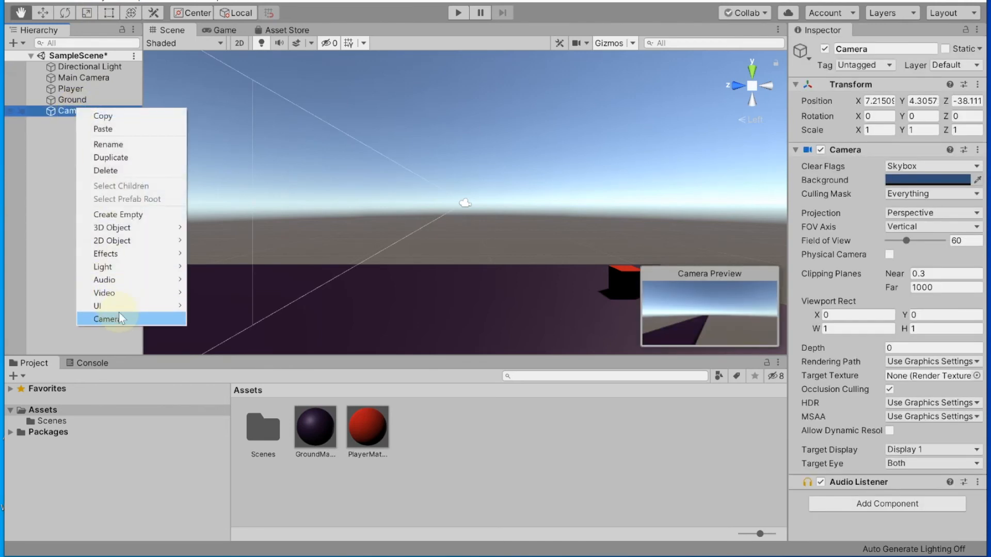
pyautogui.click(117, 168)
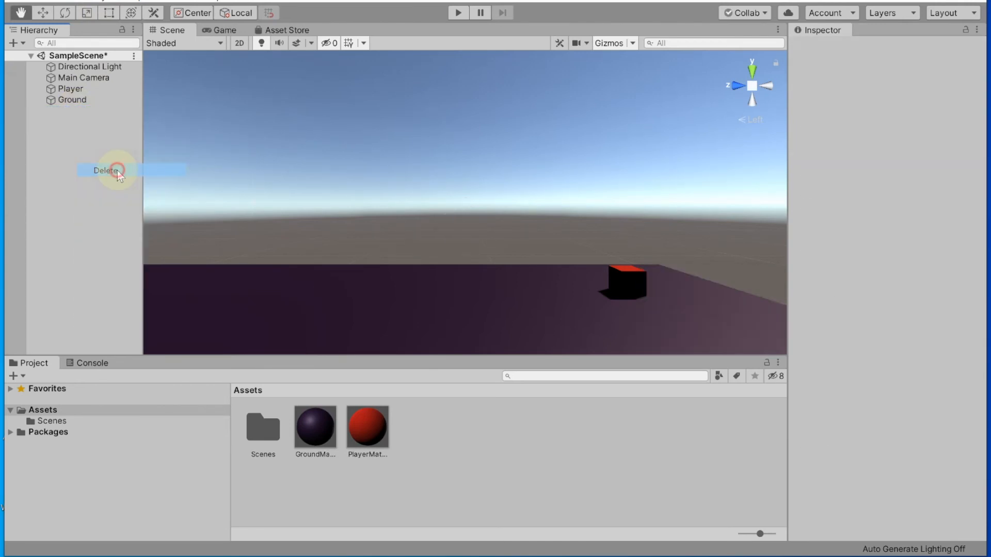
# Align the Main Camera with the current Scene view and check its framing in the Game view at 2x scale.
pyautogui.click(86, 77)
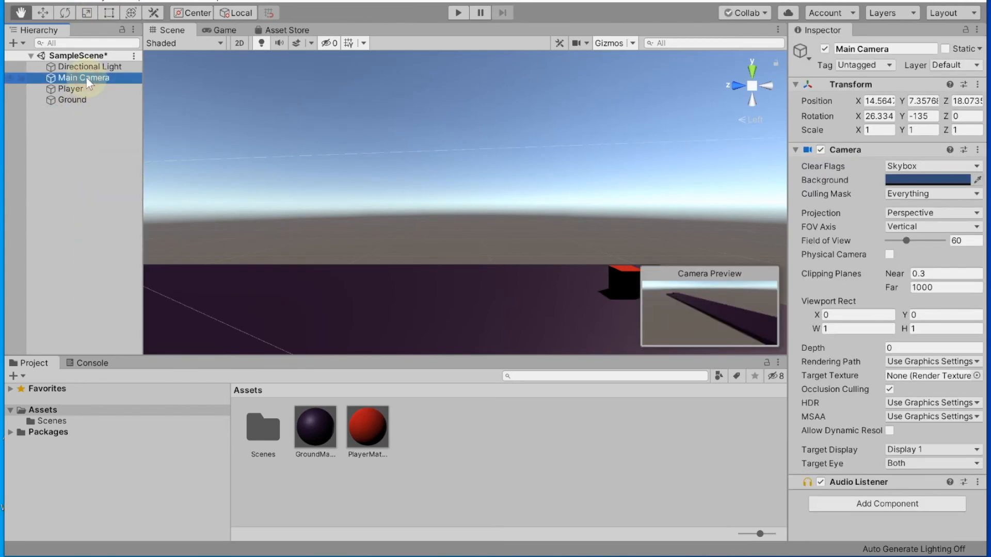
pyautogui.click(110, 1)
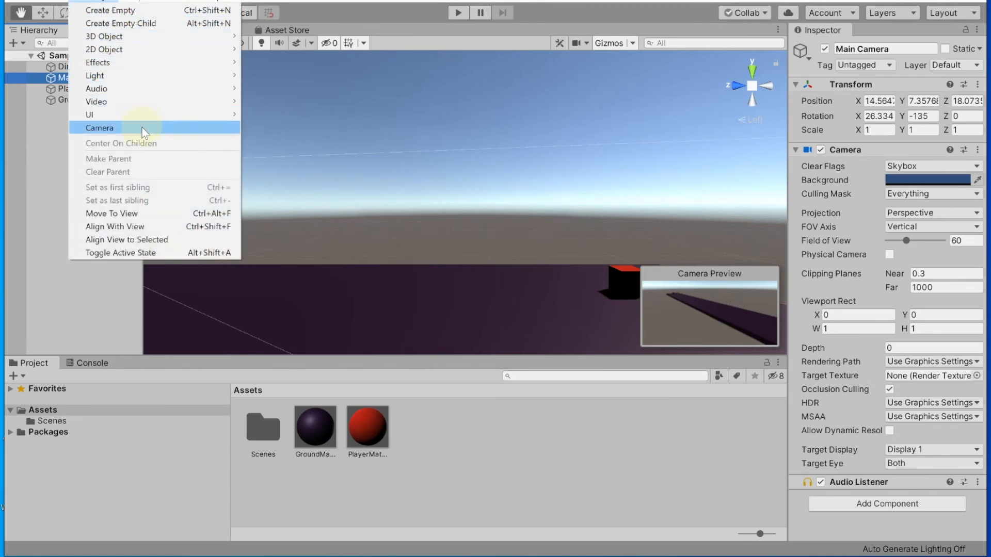
pyautogui.click(138, 228)
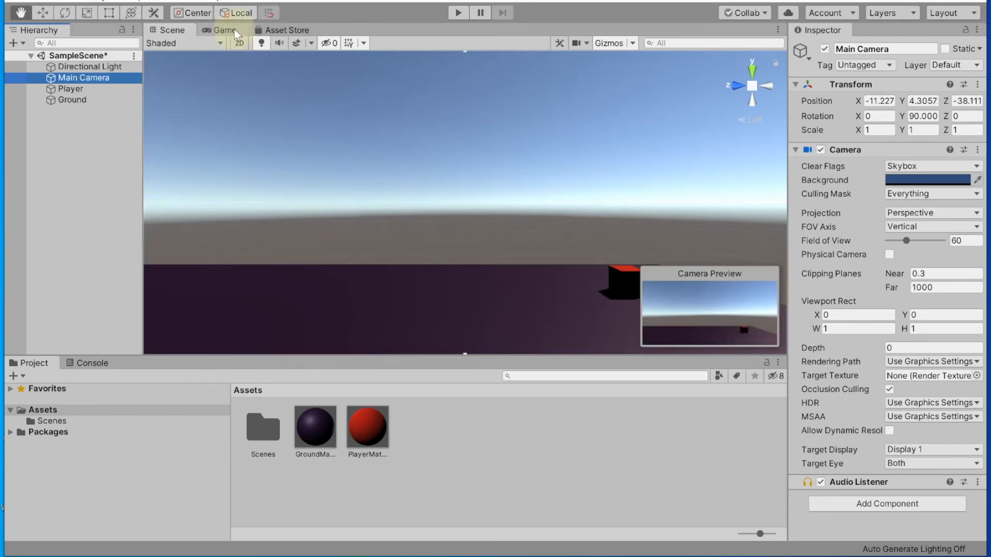
pyautogui.click(224, 30)
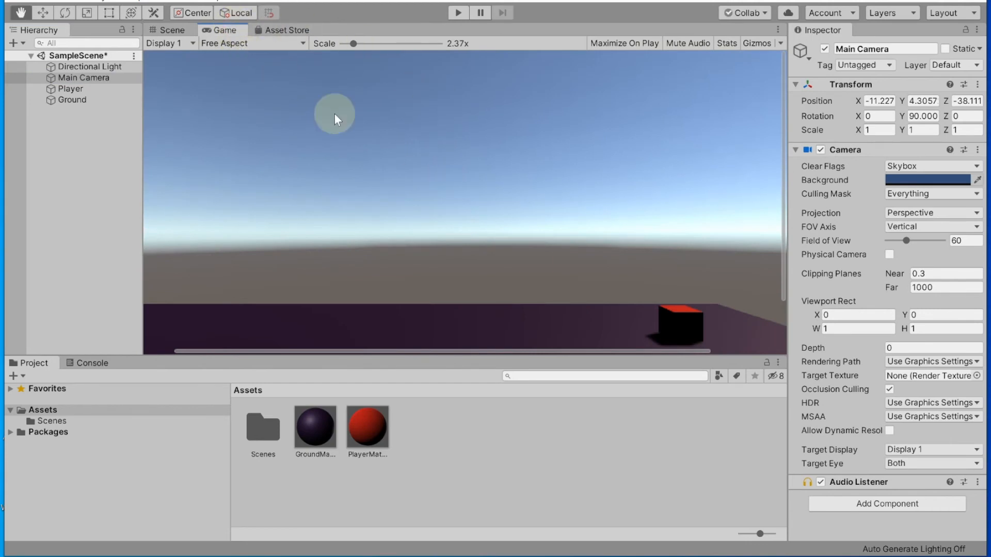
pyautogui.moveTo(353, 39); pyautogui.dragTo(324, 45)
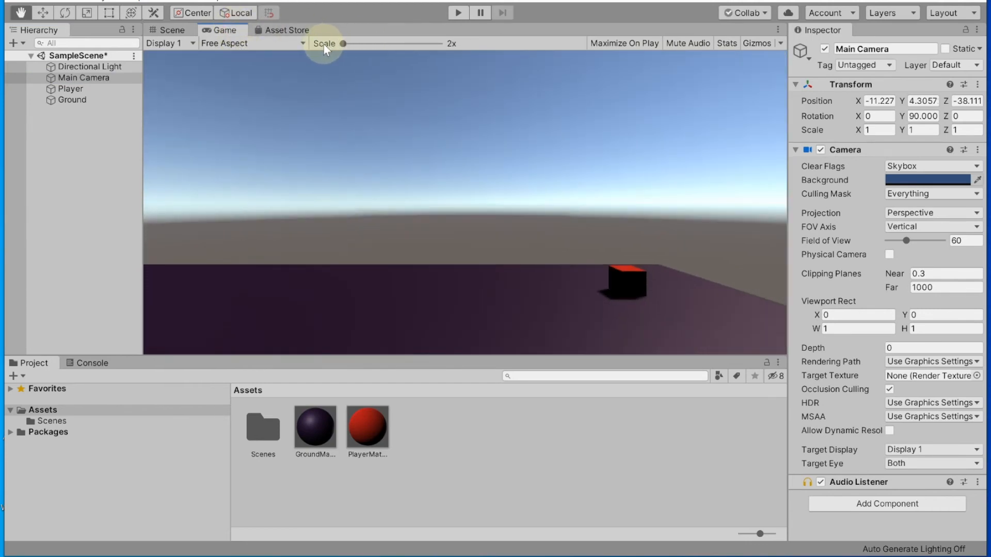
# Examine the platform and Player from the back and right sides in the Scene view, and compare with the Game view.
pyautogui.click(181, 31)
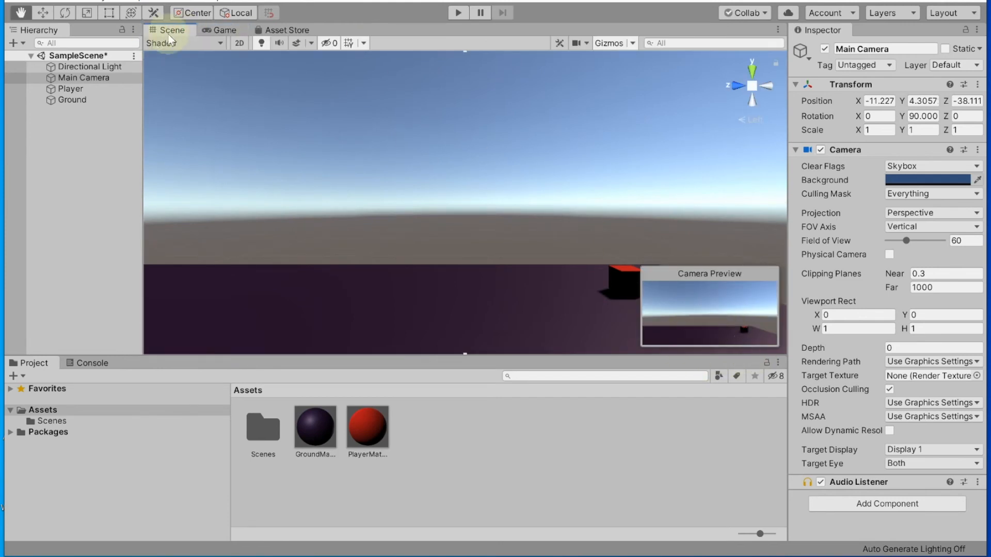
pyautogui.click(754, 86)
pyautogui.click(752, 75)
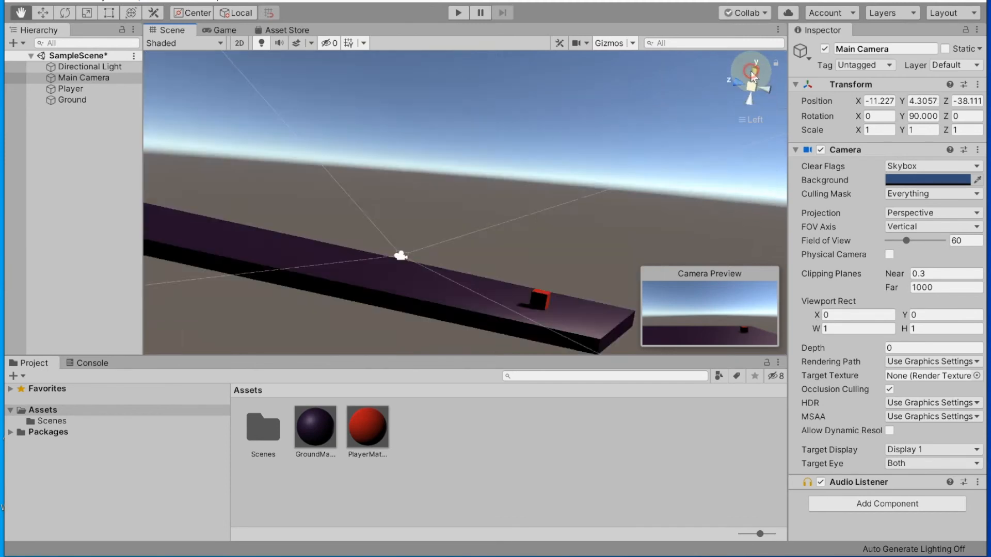
pyautogui.click(753, 101)
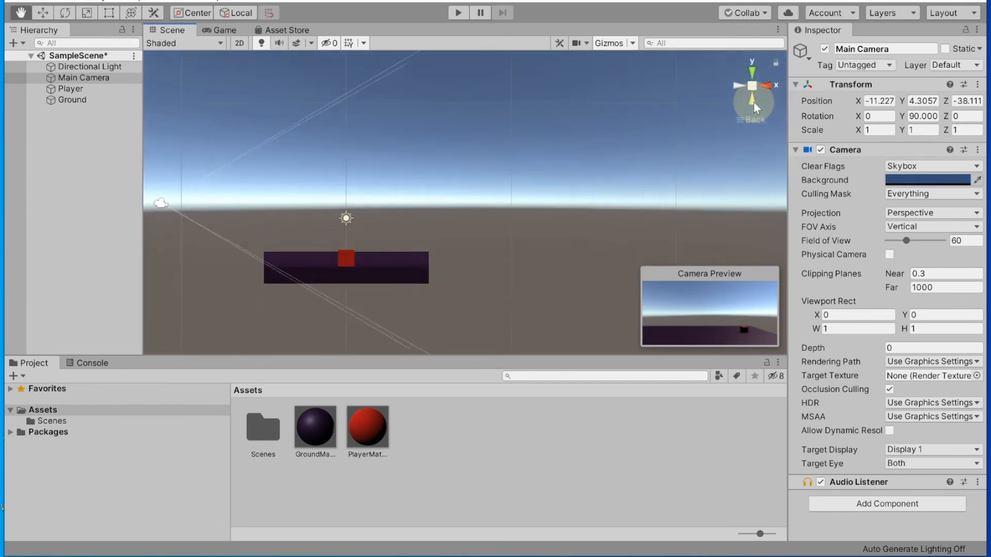
pyautogui.click(770, 85)
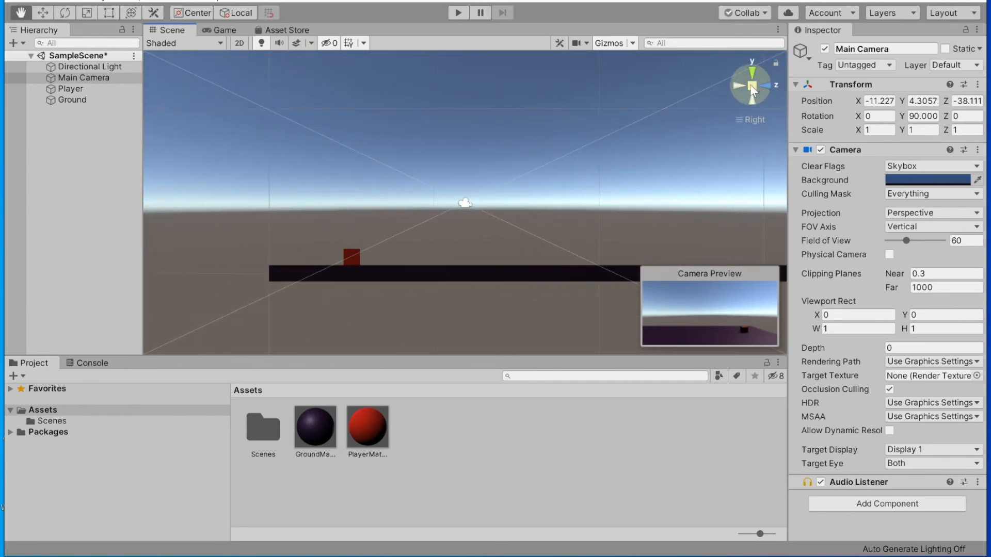
pyautogui.click(753, 88)
pyautogui.scroll(3, 591, 190)
pyautogui.scroll(2, 592, 190)
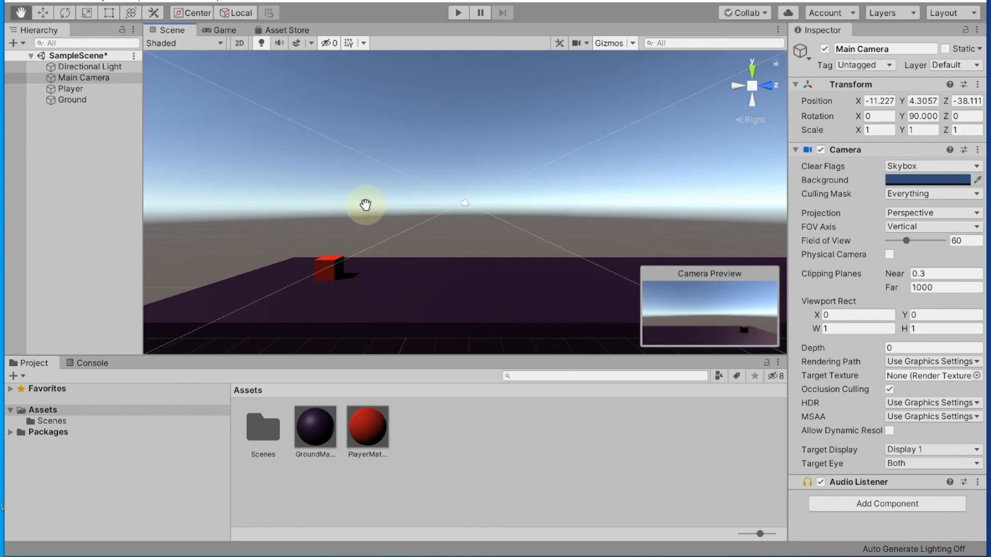
pyautogui.click(219, 42)
pyautogui.click(216, 31)
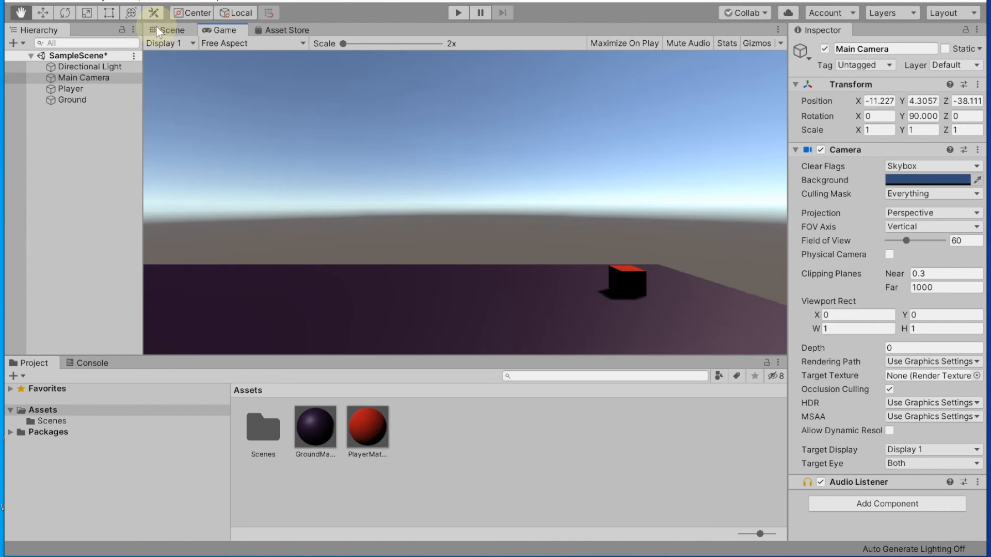
# Add a Rigidbody physics component to the Player and review its settings.
pyautogui.click(71, 89)
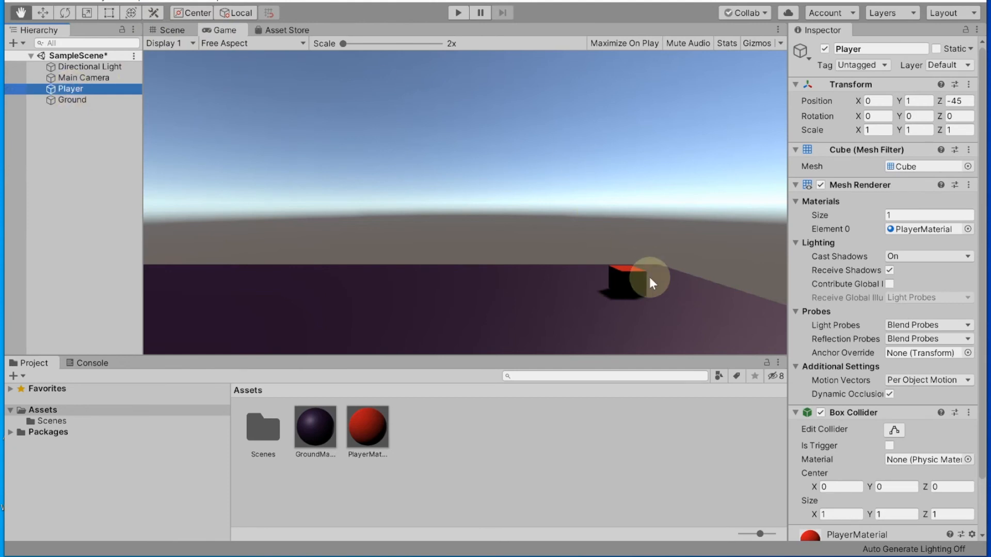
pyautogui.click(67, 88)
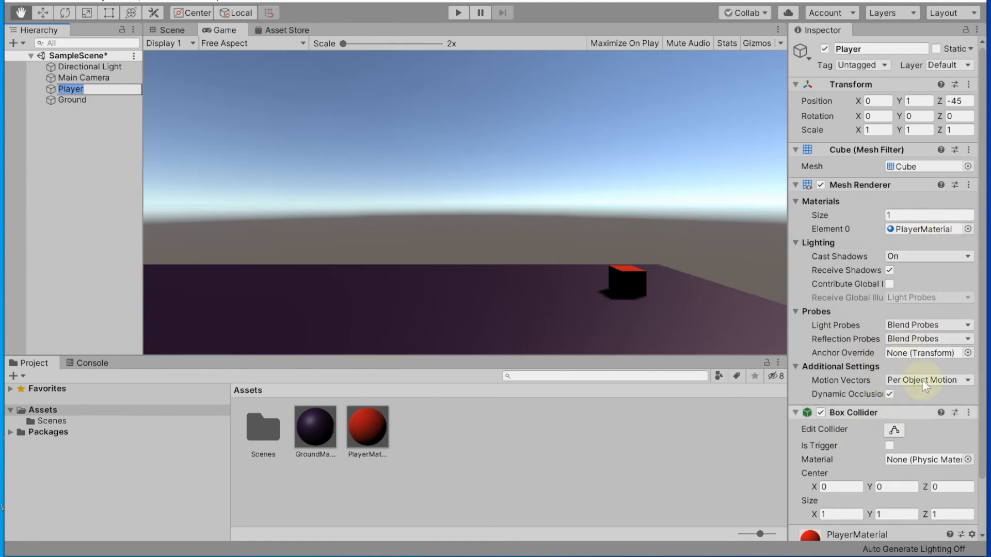
pyautogui.scroll(-3, 914, 376)
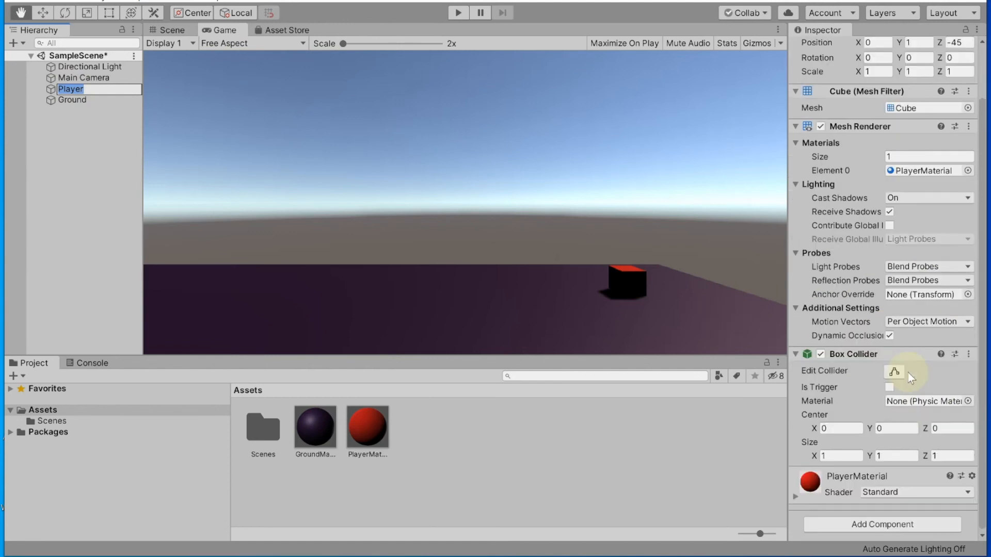
pyautogui.click(866, 525)
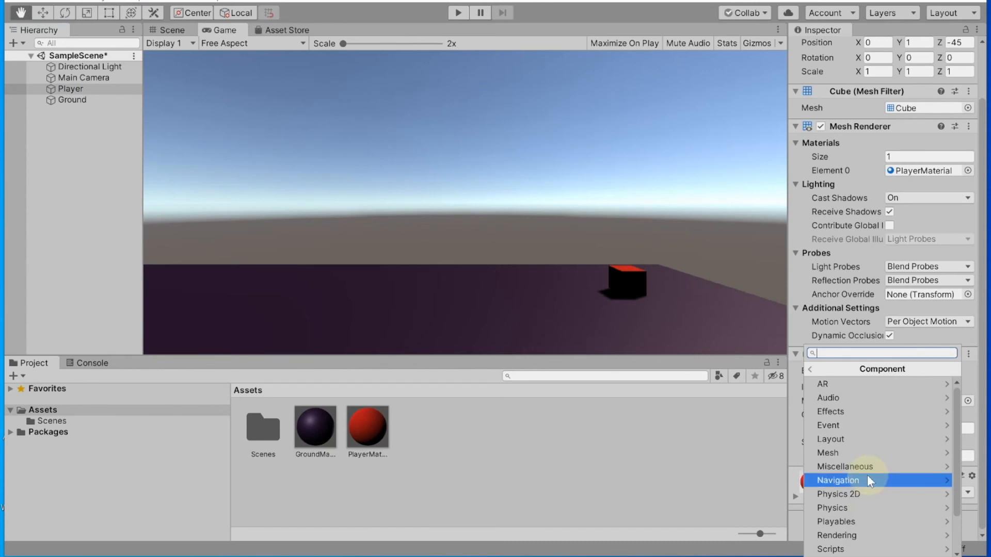
pyautogui.click(860, 507)
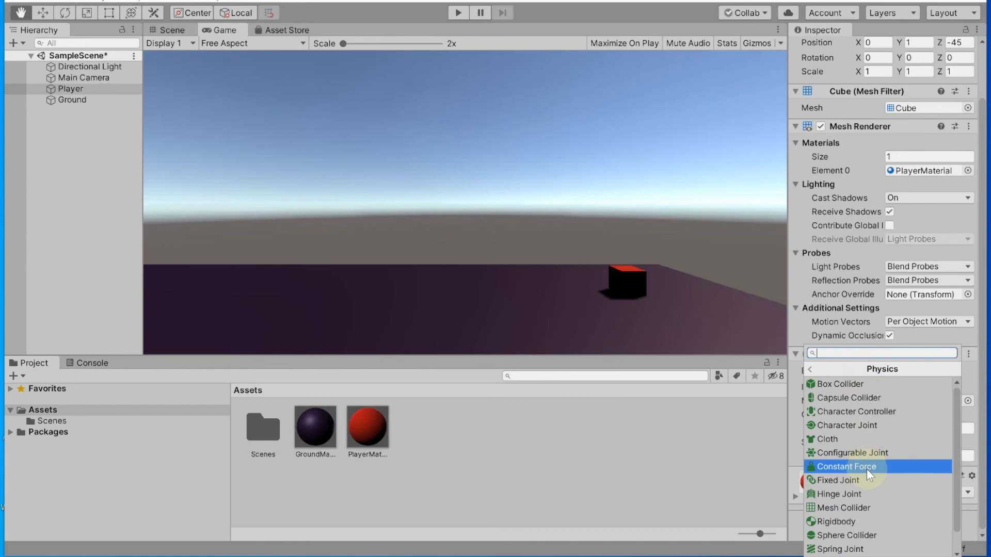
pyautogui.click(850, 522)
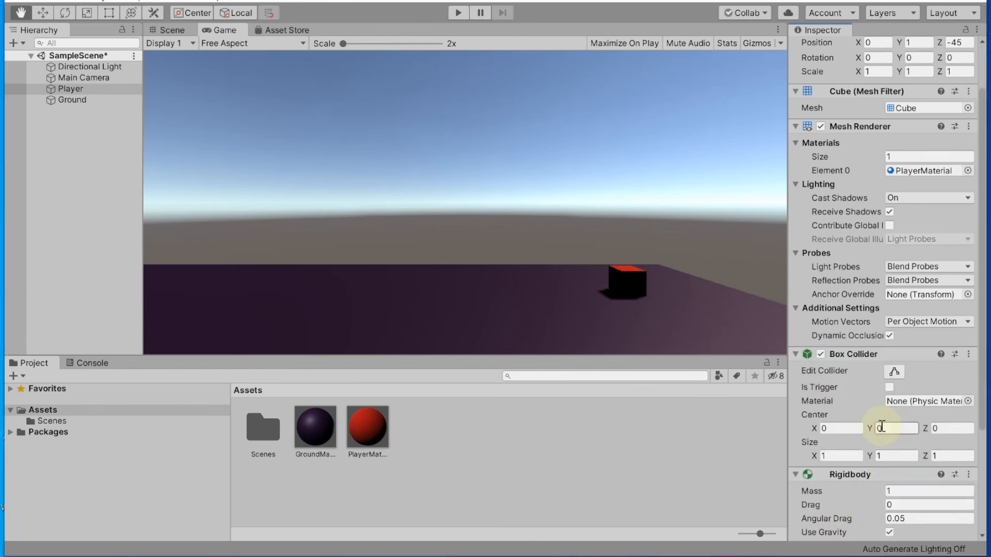
pyautogui.scroll(-5, 881, 426)
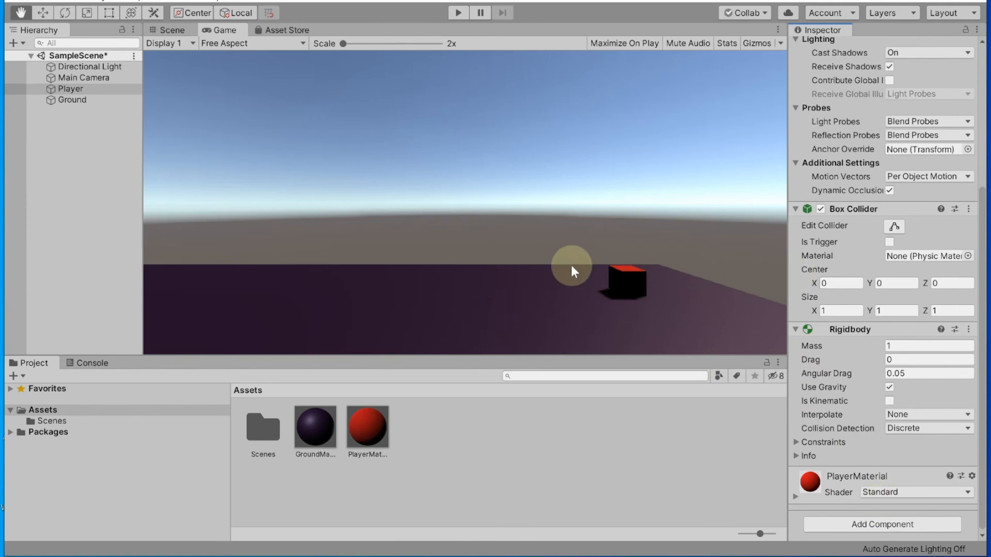
# Raise the Player above the Ground platform to a Y position of about 3.34.
pyautogui.click(76, 90)
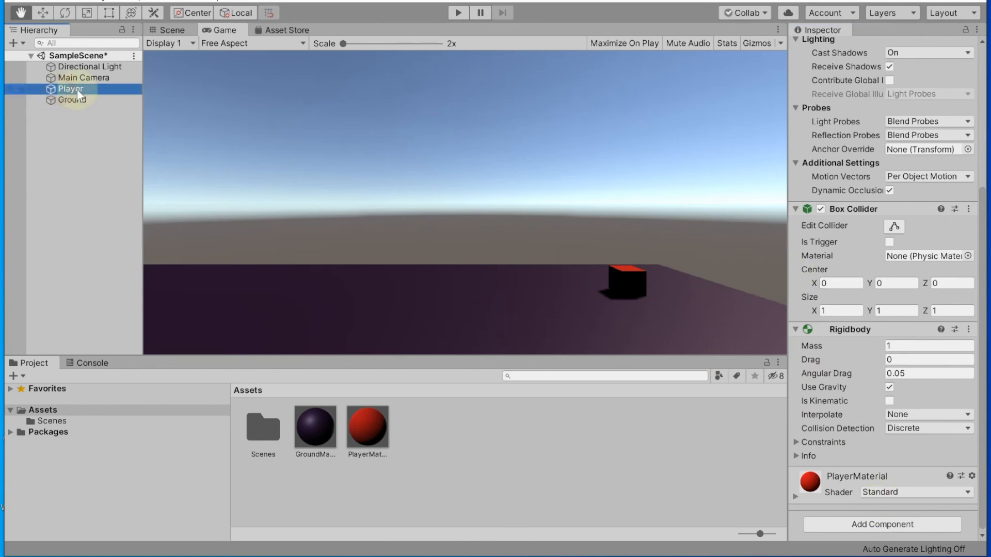
pyautogui.click(619, 278)
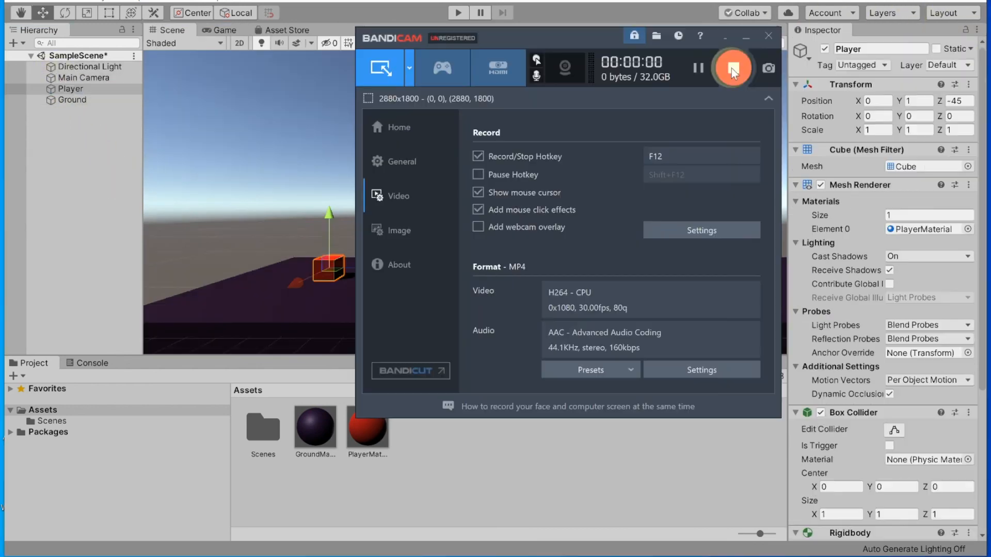
pyautogui.click(733, 67)
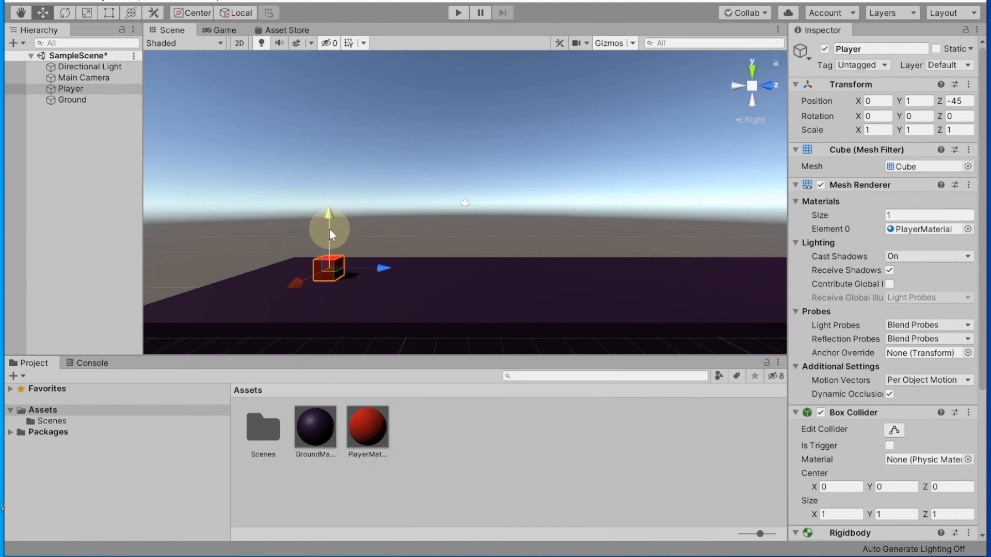
pyautogui.moveTo(329, 230); pyautogui.dragTo(339, 185)
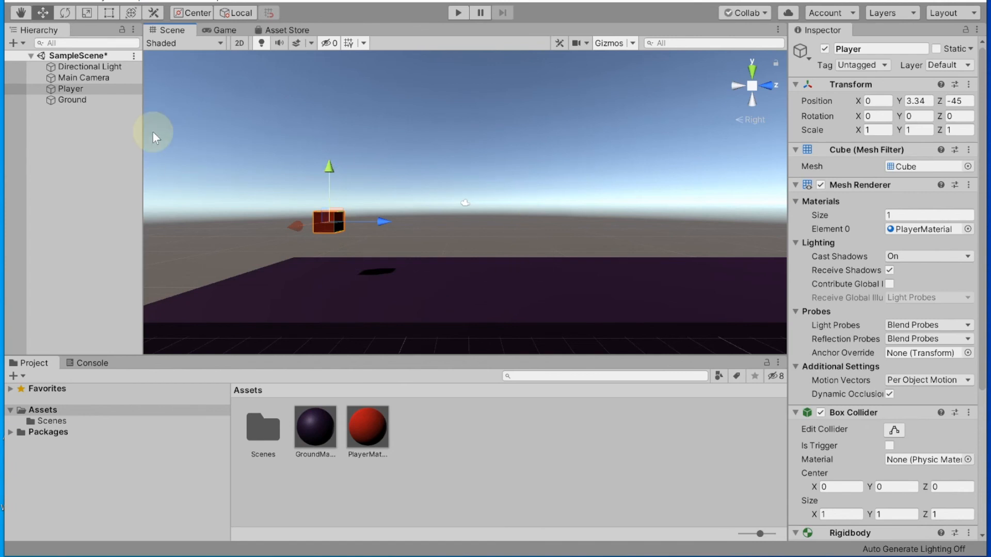
# Run the game, stop it and run it again to watch how gravity acts on the raised Player.
pyautogui.click(227, 31)
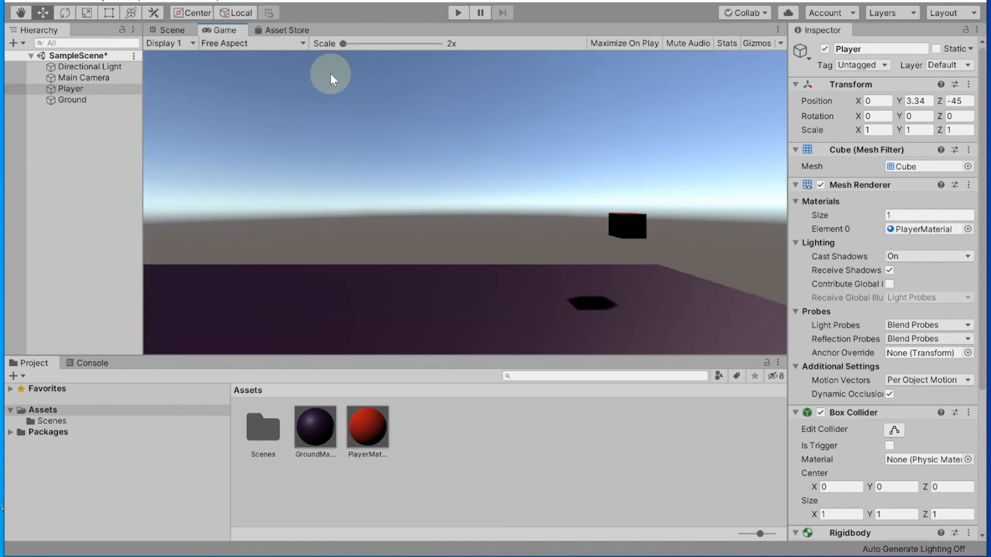
pyautogui.click(461, 13)
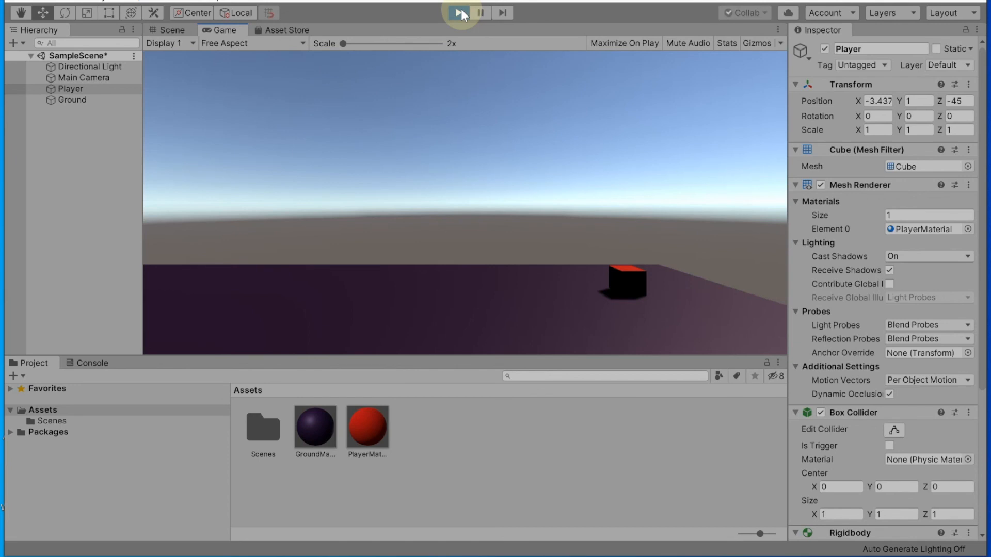
pyautogui.click(181, 31)
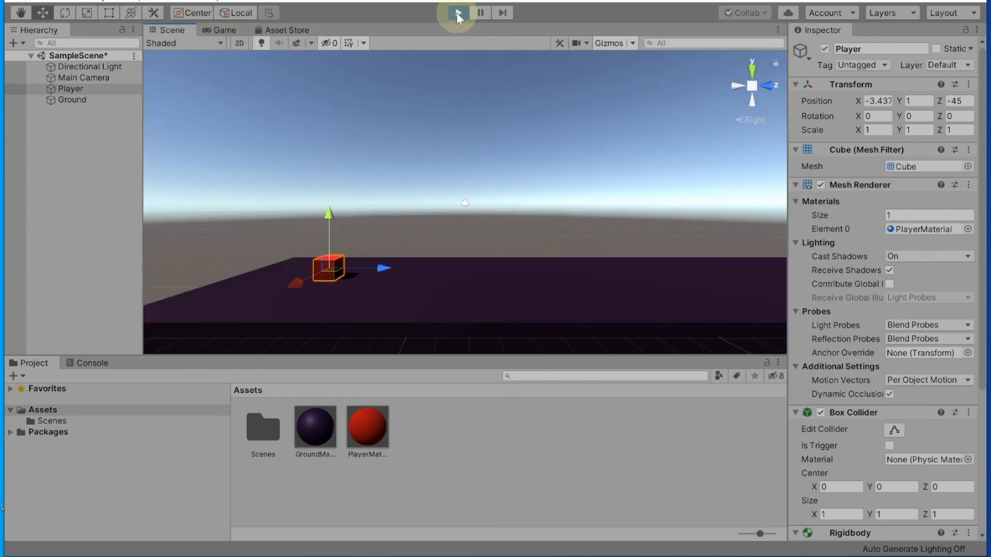
pyautogui.click(214, 31)
pyautogui.click(466, 11)
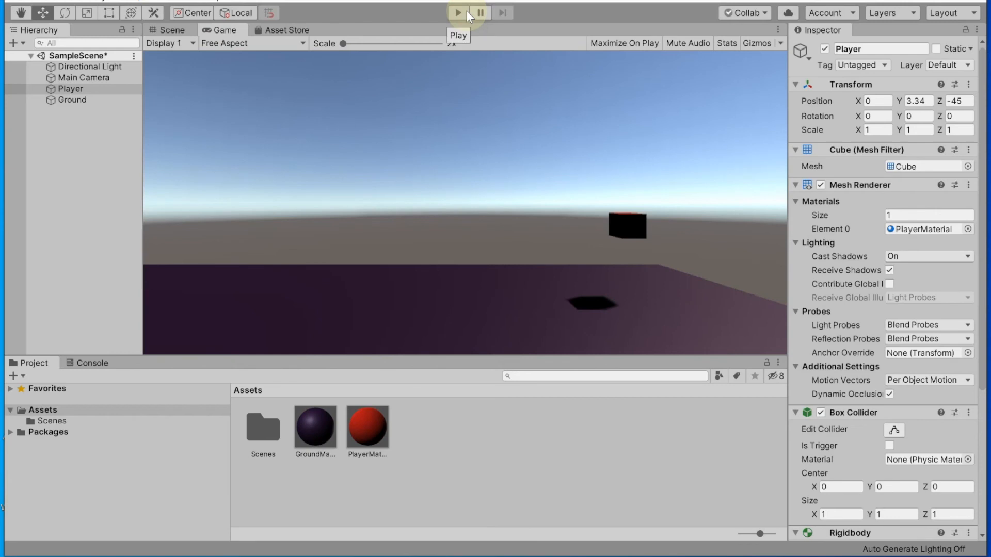
pyautogui.click(455, 13)
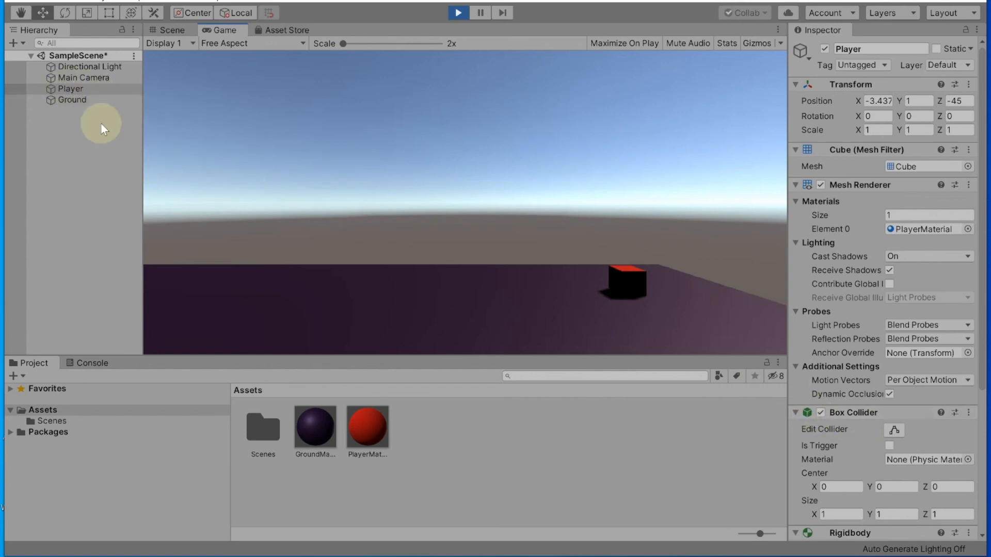
# Remove the Box Collider component from the Ground while the game is running, with the Scene view shown.
pyautogui.click(69, 89)
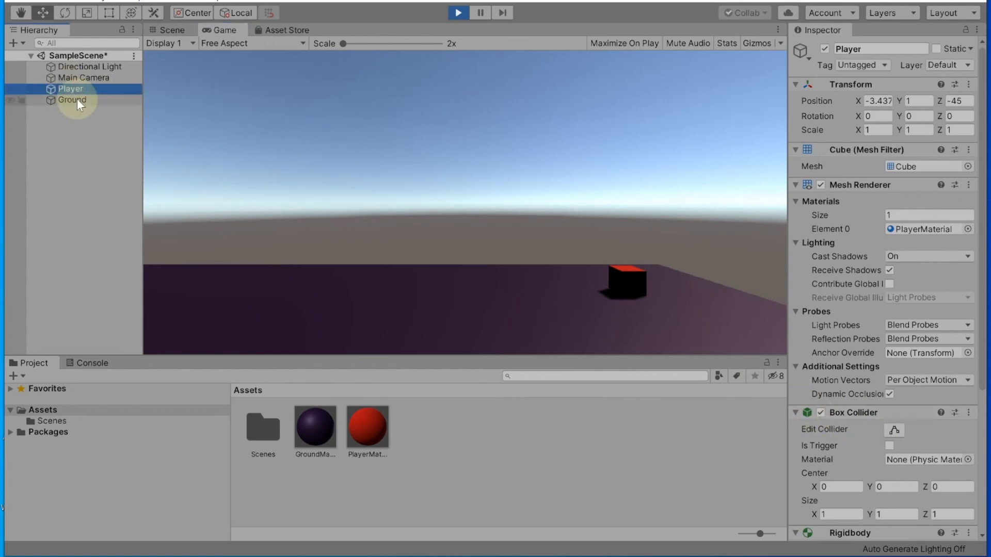
pyautogui.click(78, 100)
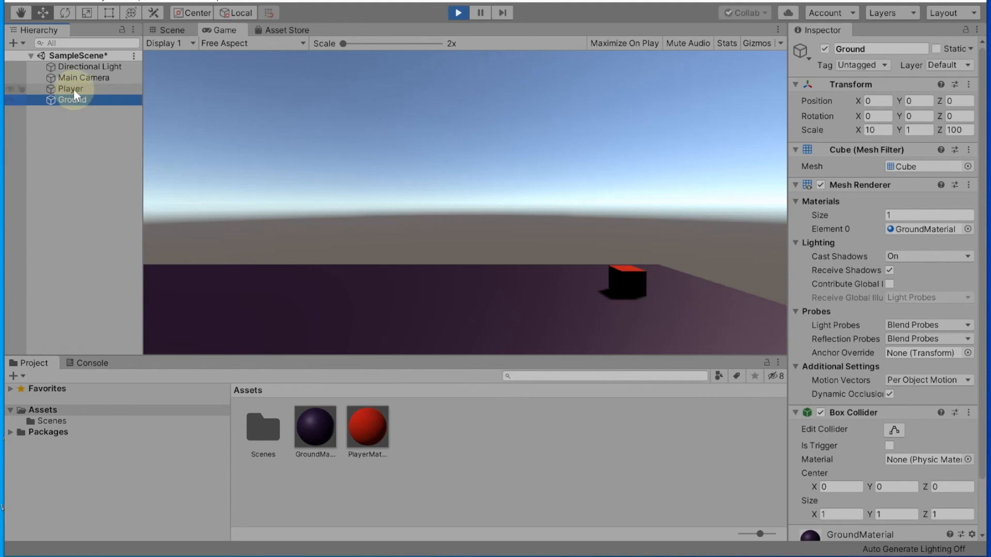
pyautogui.click(156, 30)
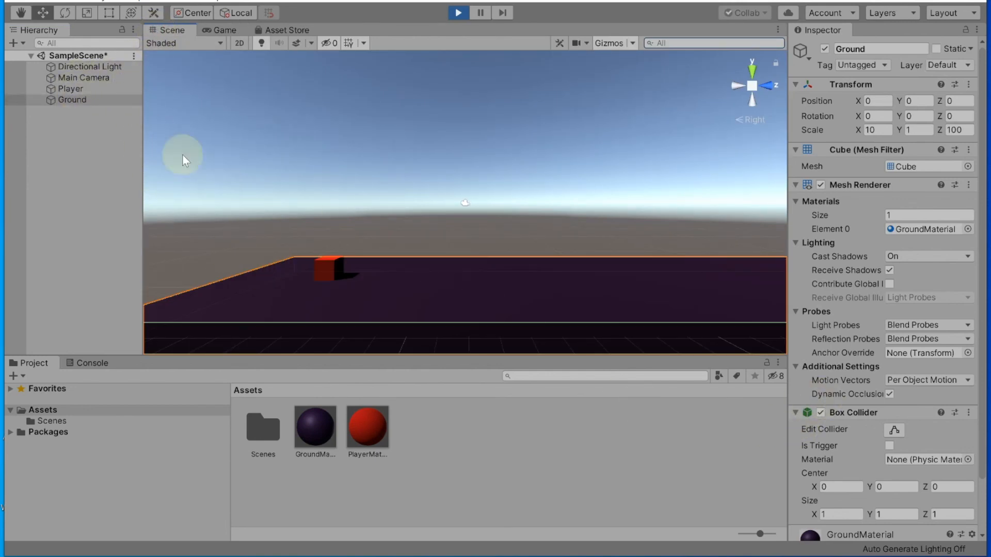
pyautogui.click(81, 101)
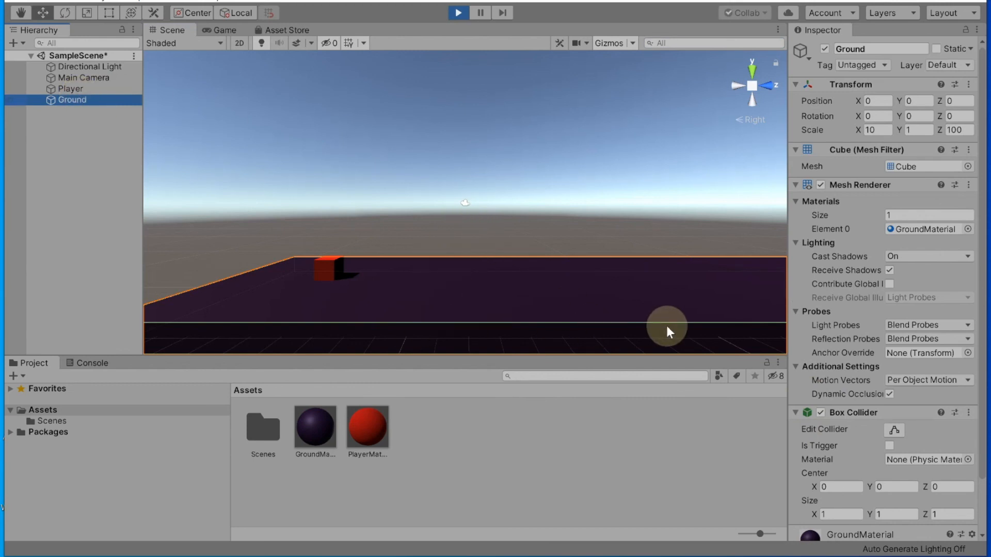
pyautogui.click(968, 413)
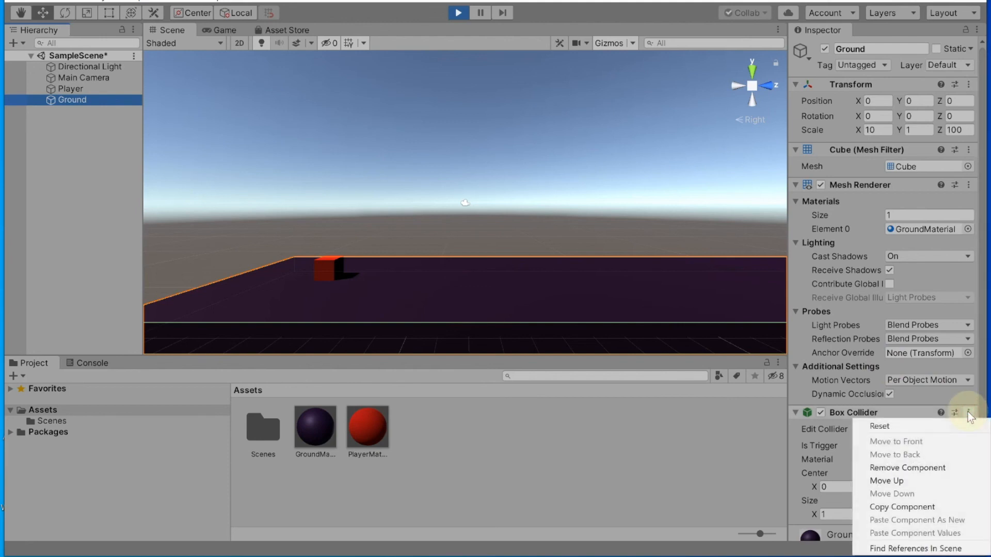
pyautogui.click(927, 469)
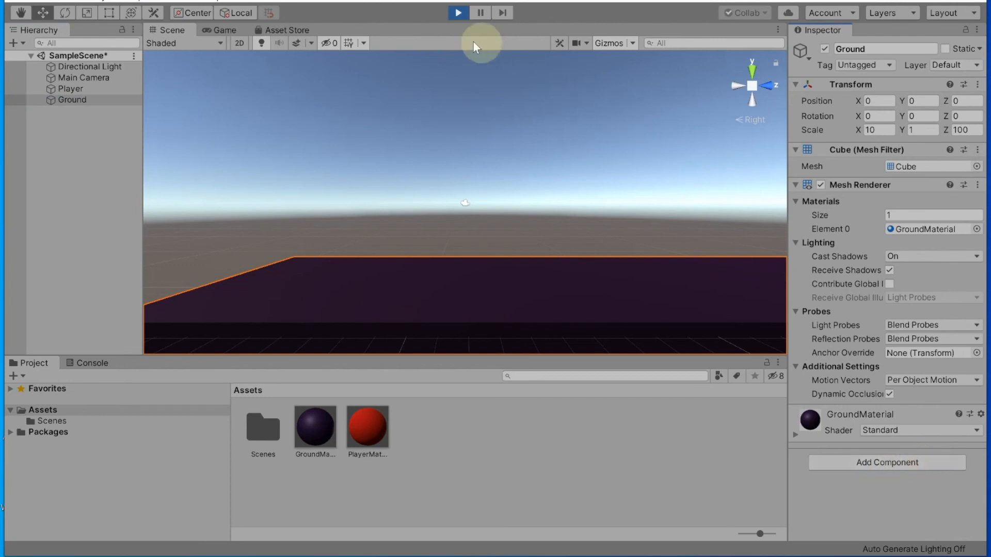
# Restart the game twice and watch the Player's fall in the Game and Scene views.
pyautogui.click(227, 31)
pyautogui.click(456, 11)
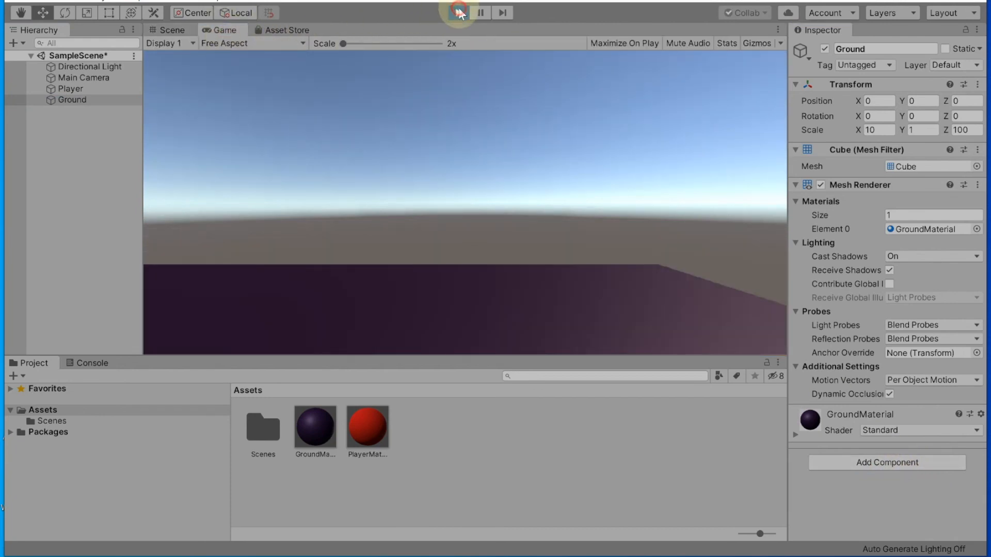
pyautogui.click(460, 14)
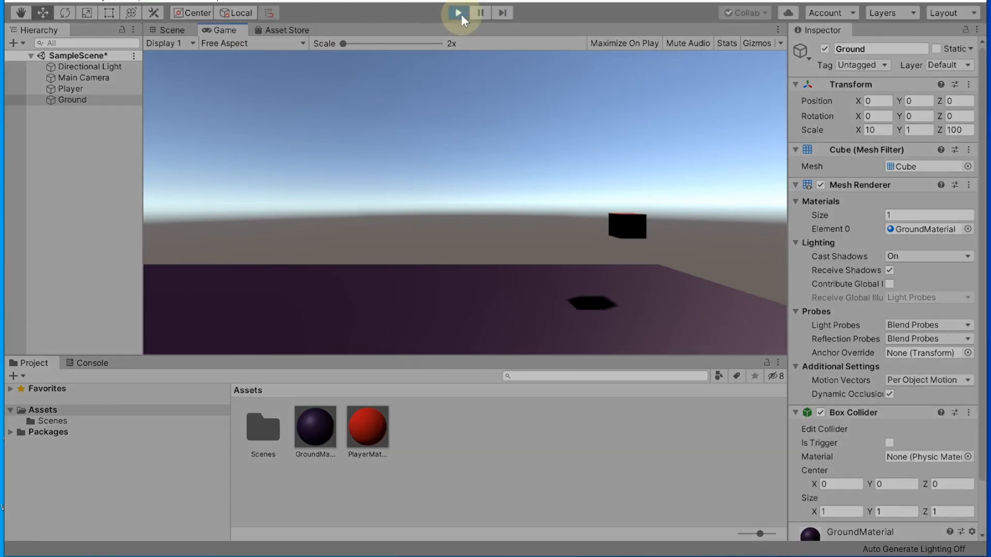
pyautogui.click(175, 31)
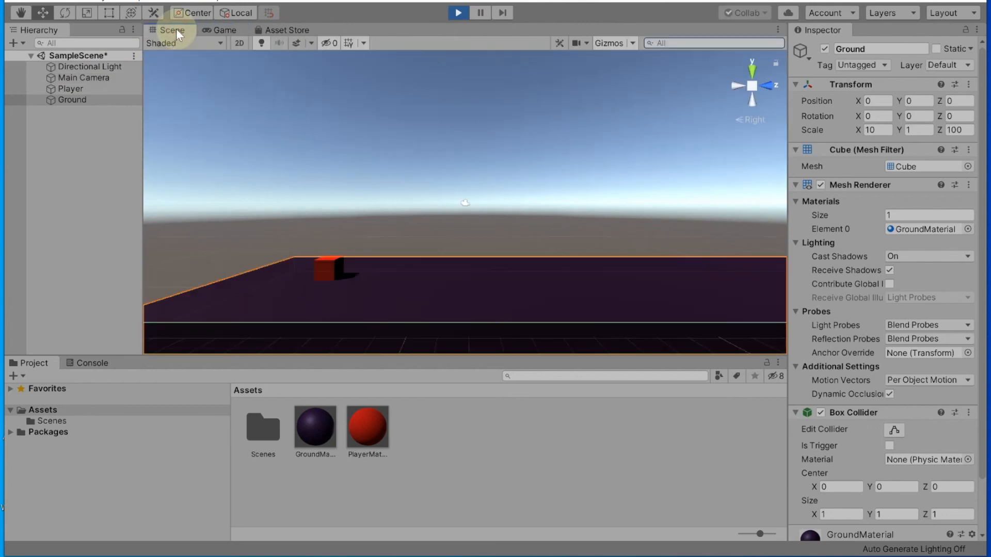
pyautogui.click(459, 13)
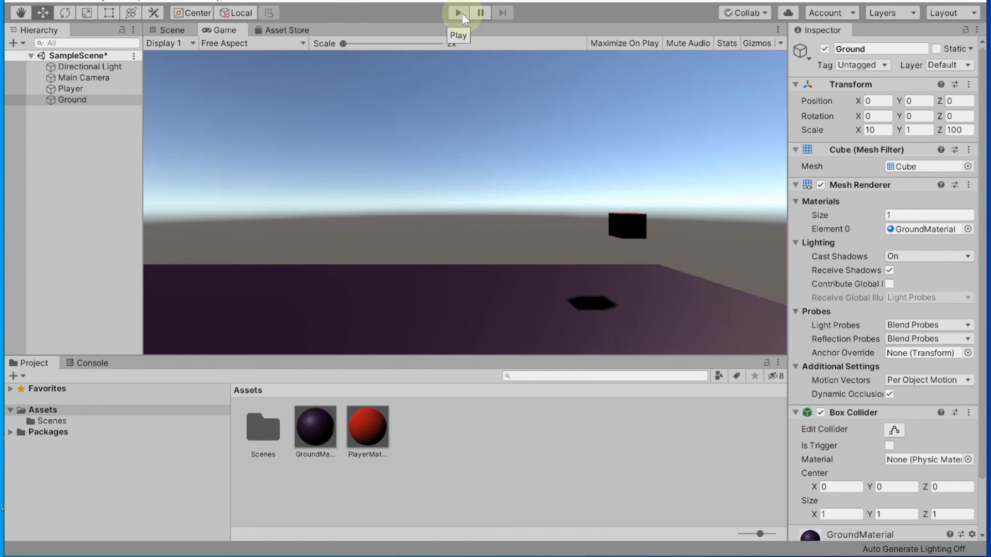
pyautogui.click(456, 13)
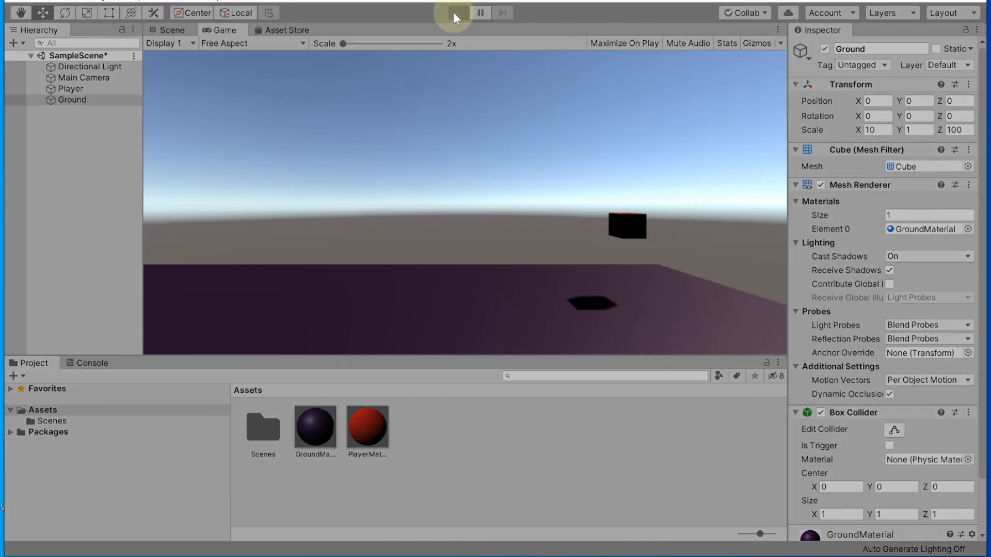
# Remove the Ground's Box Collider during play while watching the Player in the Game view.
pyautogui.click(82, 89)
pyautogui.click(78, 98)
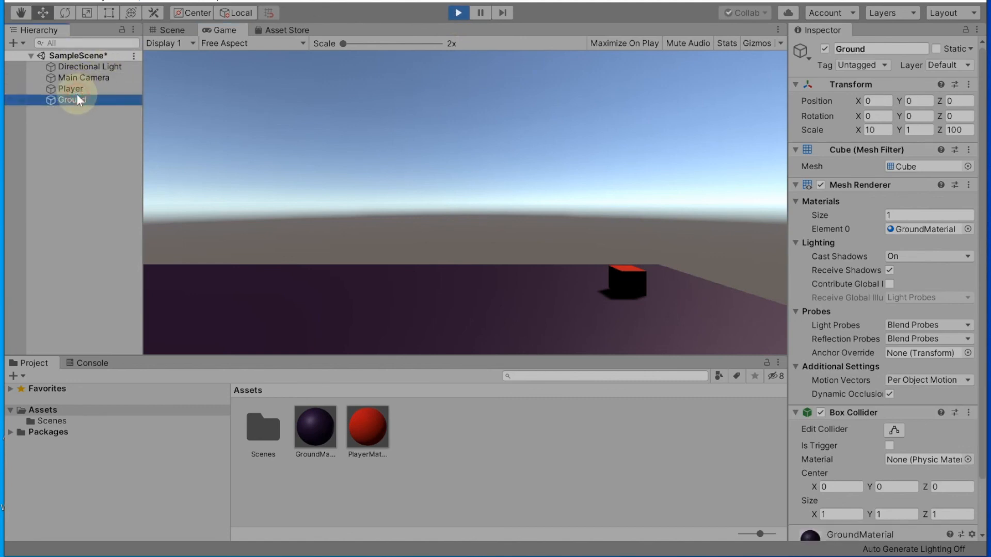
pyautogui.click(968, 412)
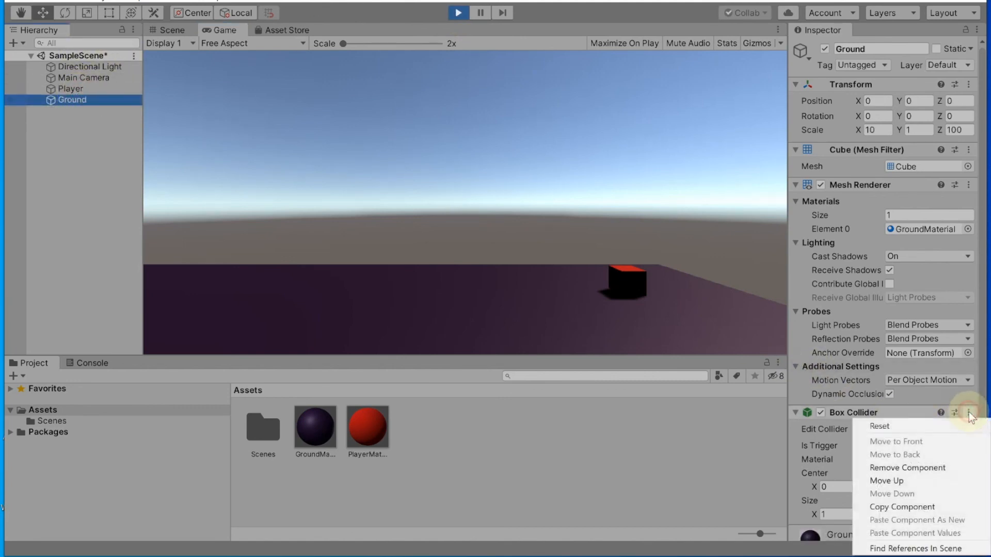
pyautogui.click(932, 470)
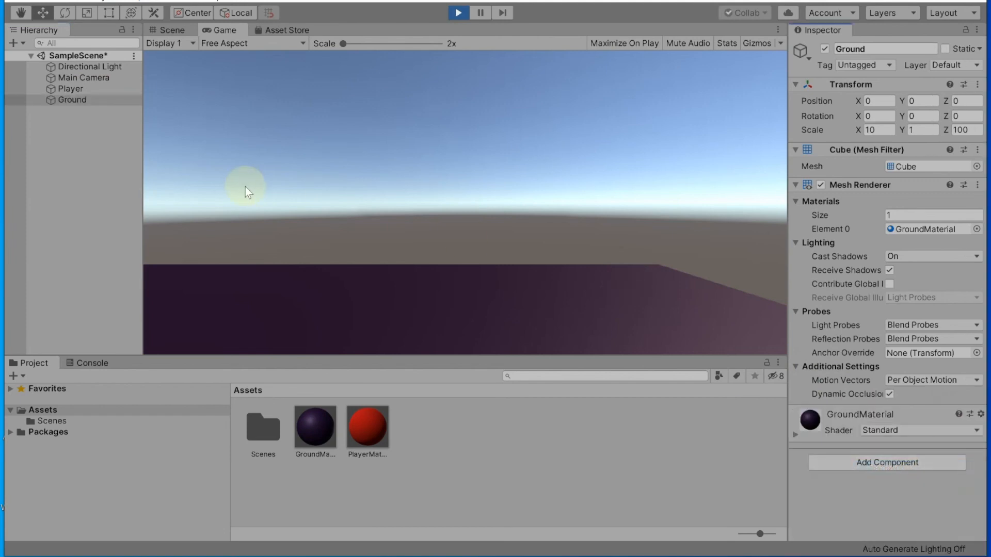
# Inspect the Player's position and the Ground's components, check the Scene view, and stop the game.
pyautogui.click(69, 87)
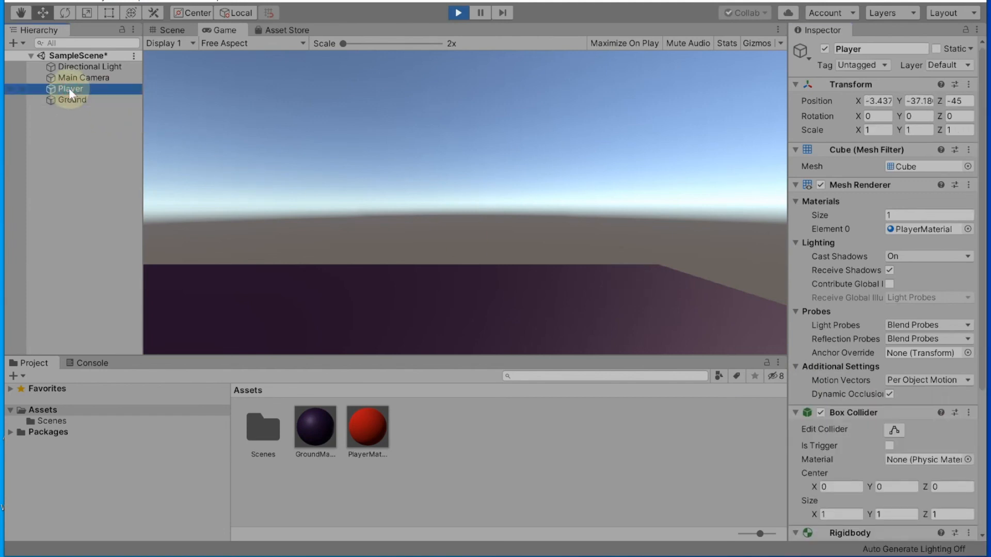
pyautogui.click(72, 99)
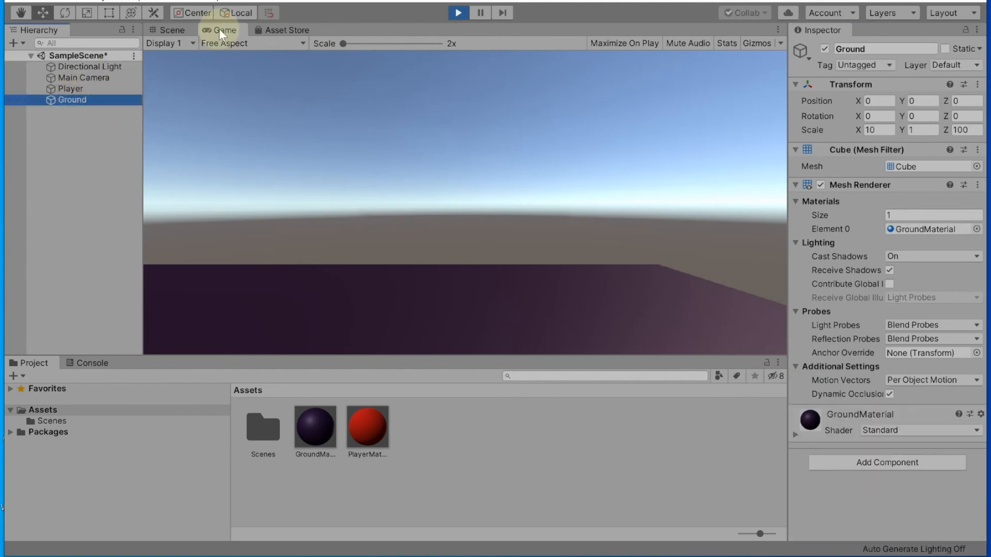
pyautogui.click(164, 30)
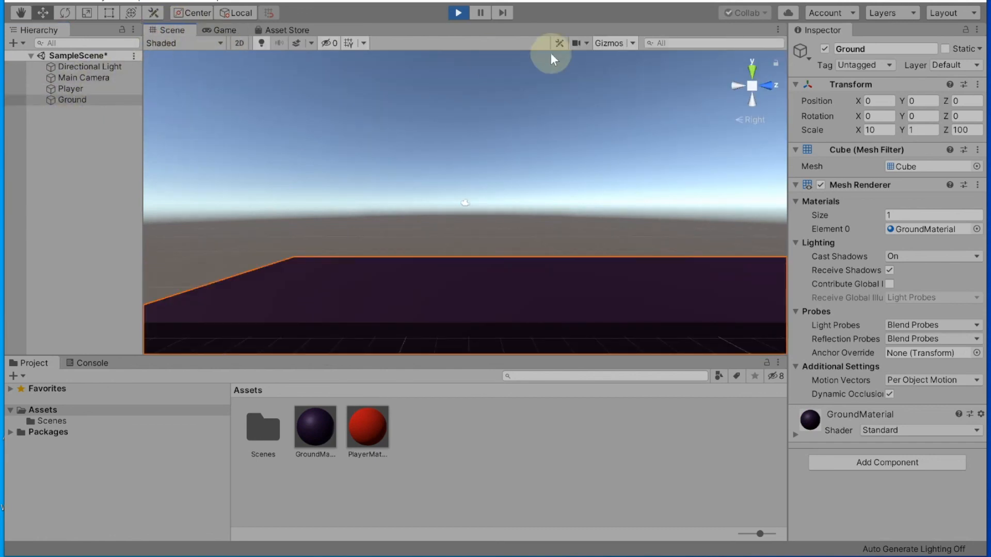
pyautogui.click(457, 12)
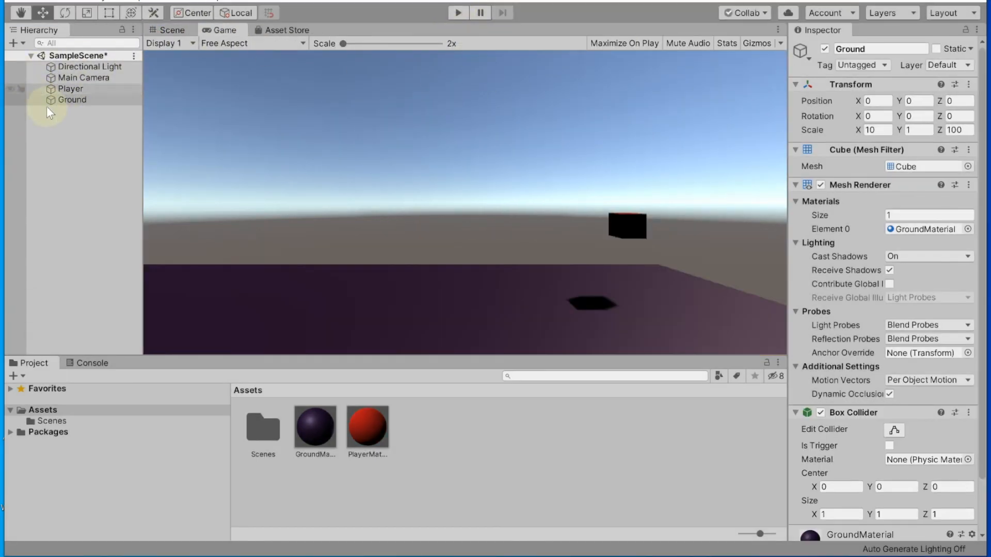
# Remove the Box Collider from the Ground in edit mode and run the game to test the Player's fall.
pyautogui.click(77, 98)
pyautogui.click(968, 413)
pyautogui.click(939, 467)
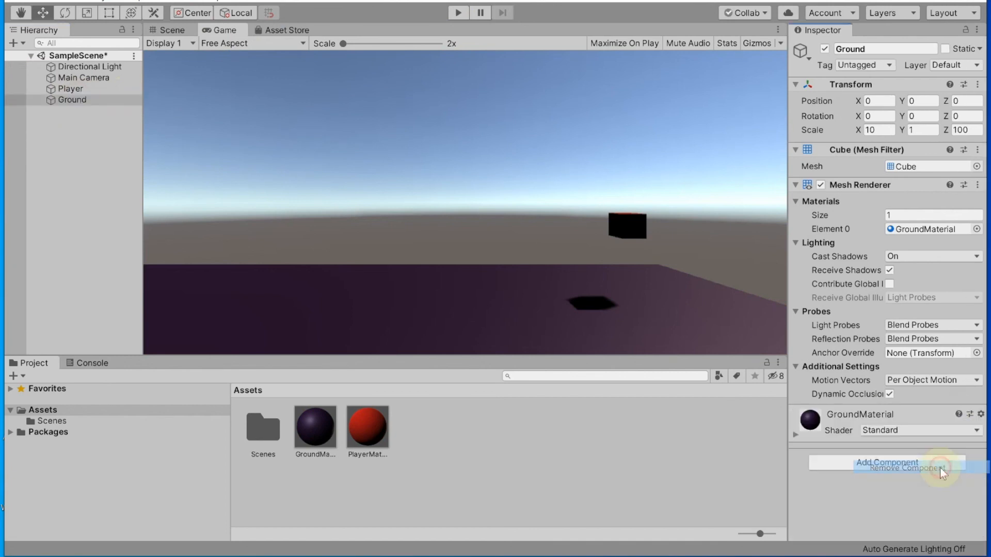
pyautogui.click(458, 13)
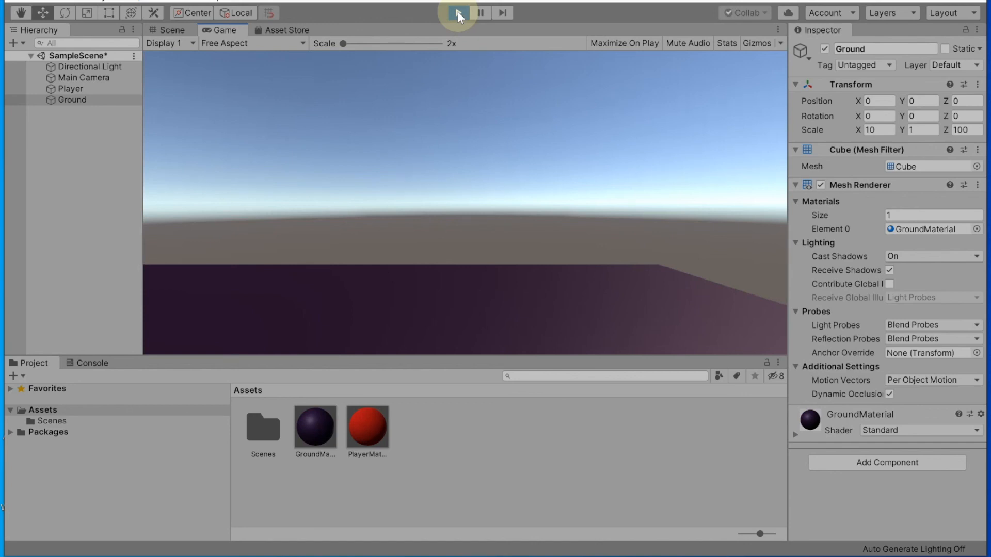
# Review the Ground's remaining components and the available undo options during play, and stop the game.
pyautogui.click(70, 79)
pyautogui.click(69, 92)
pyautogui.click(68, 95)
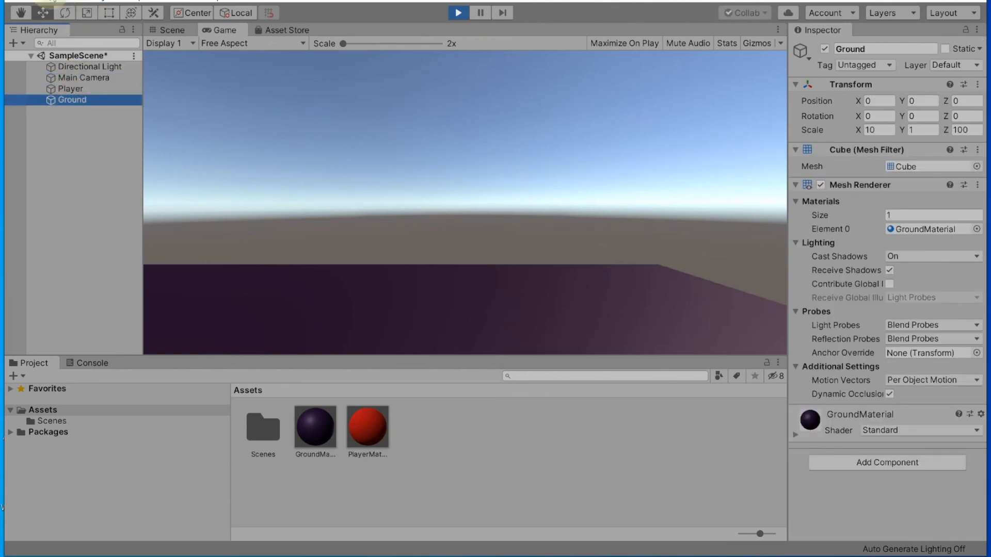
pyautogui.click(88, 1)
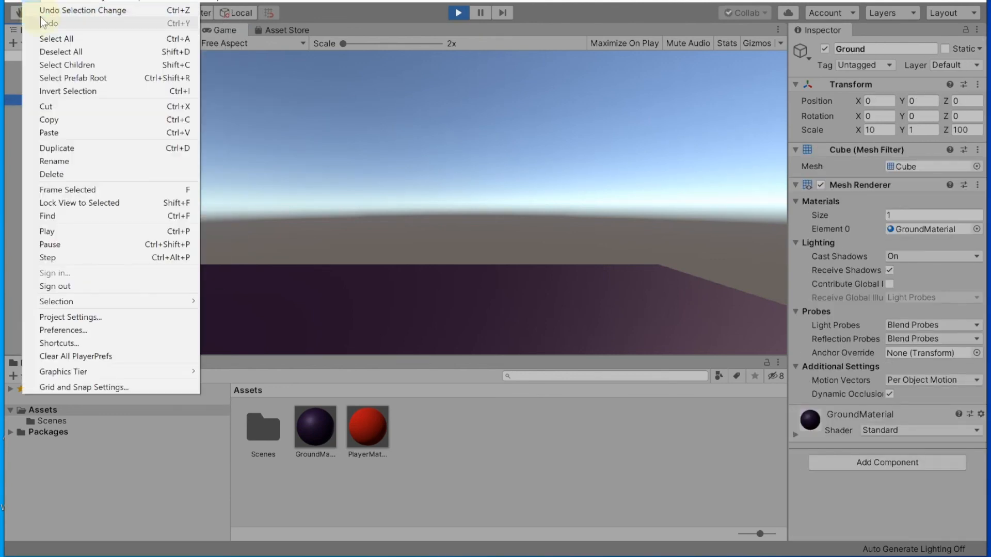
pyautogui.click(461, 214)
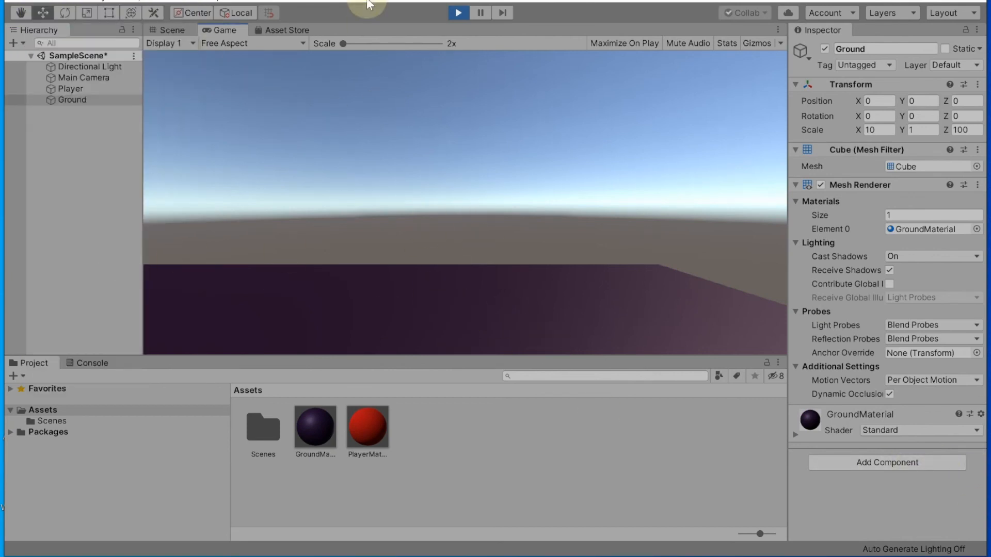
pyautogui.click(457, 13)
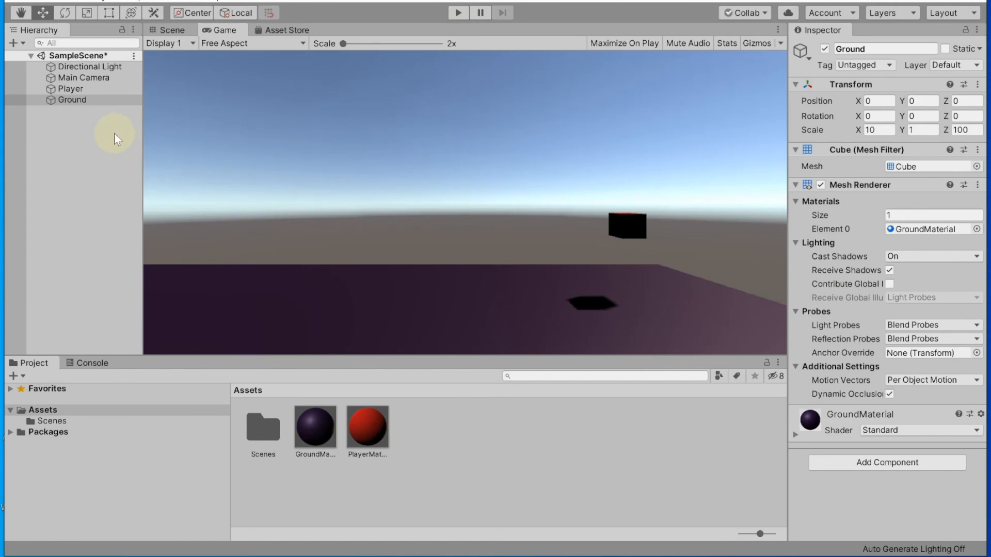
# Add a Box Collider physics component back to the Ground and run the game to test the Player's landing.
pyautogui.click(897, 466)
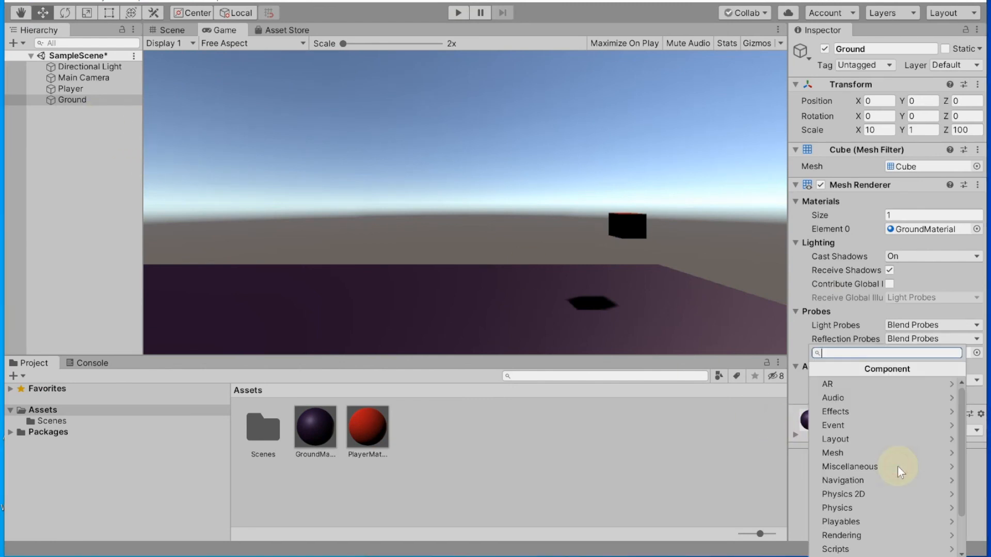
pyautogui.click(871, 505)
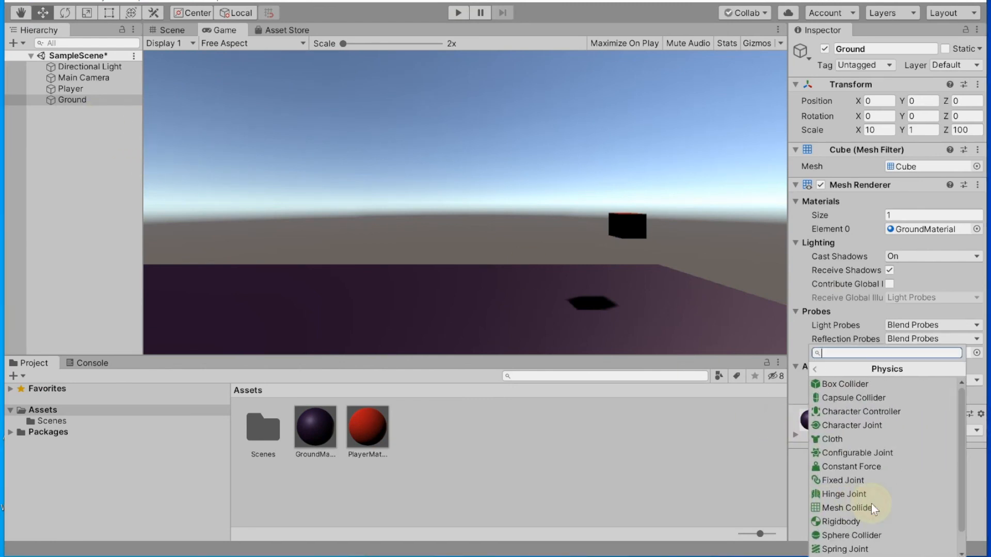
pyautogui.click(883, 384)
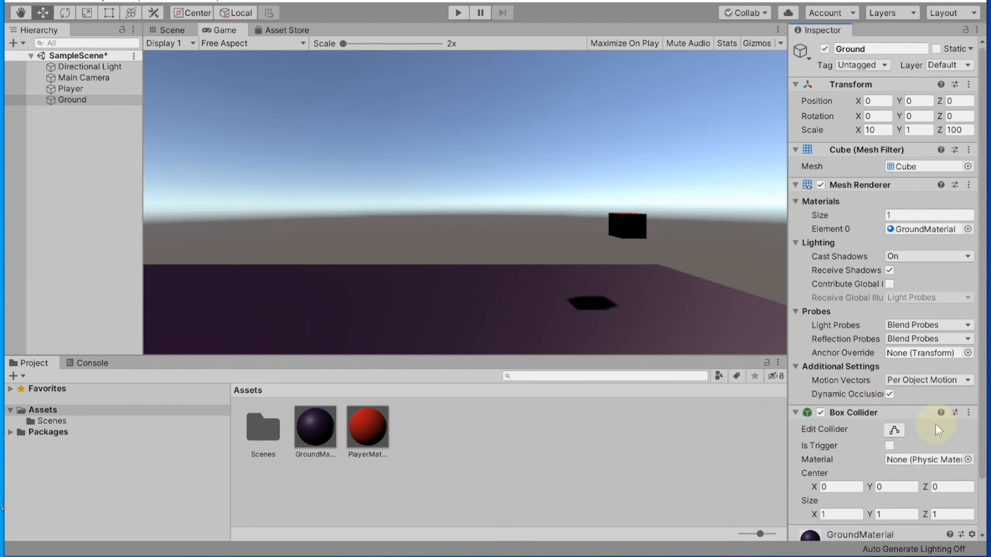
pyautogui.click(458, 16)
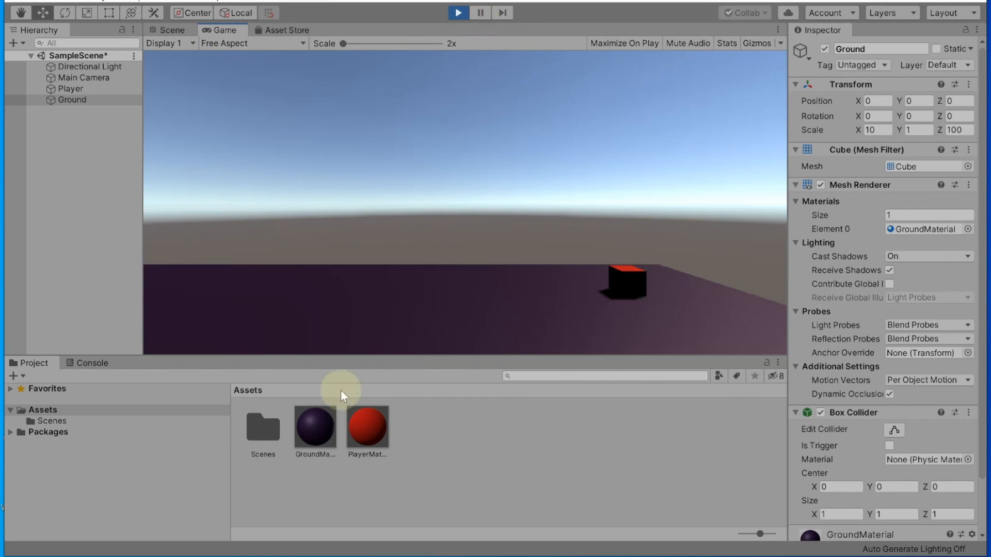
# Switch to the Lab 2 document in Word and review the list of tasks from Task 5 back to Task 1.
pyautogui.click(388, 556)
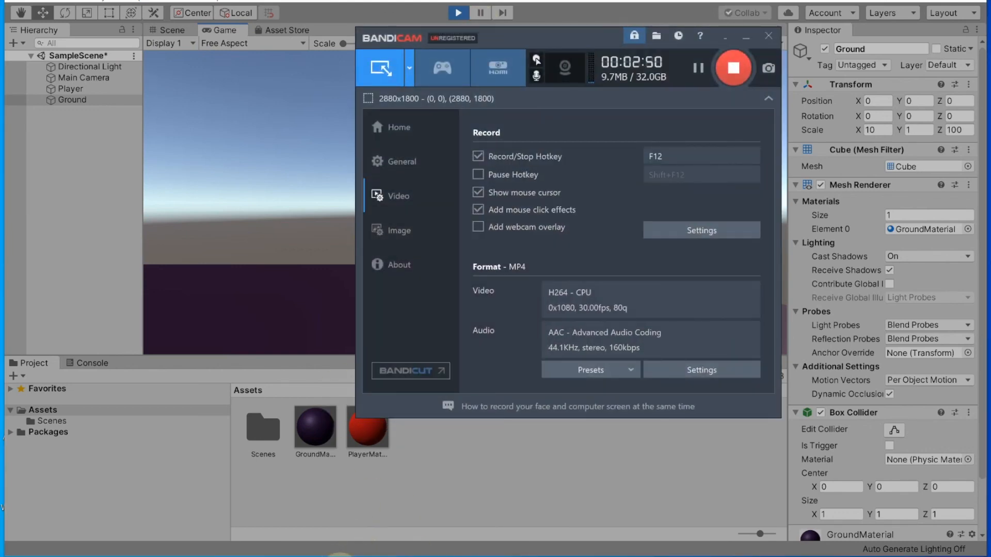
pyautogui.click(327, 556)
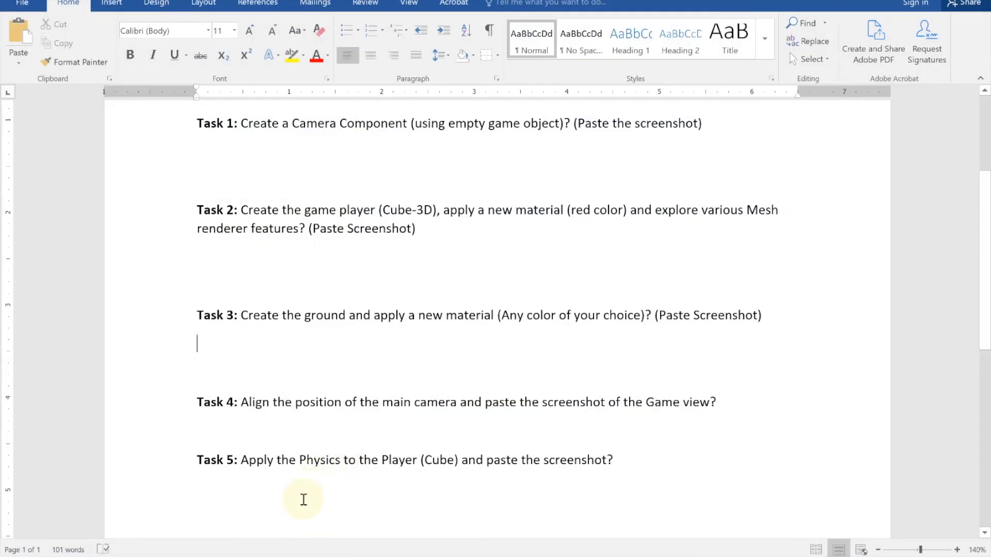
pyautogui.scroll(-3, 303, 500)
pyautogui.click(244, 366)
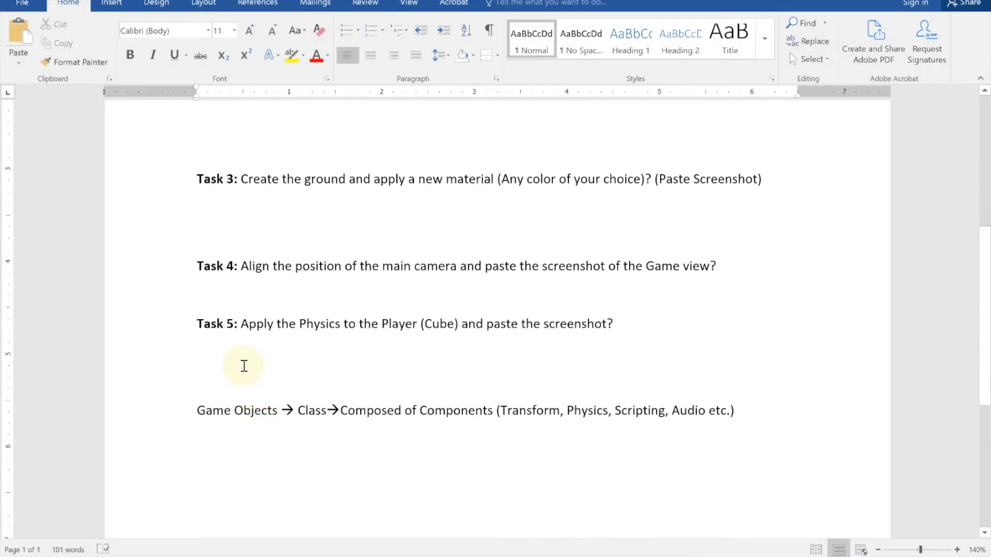
pyautogui.scroll(5, 243, 366)
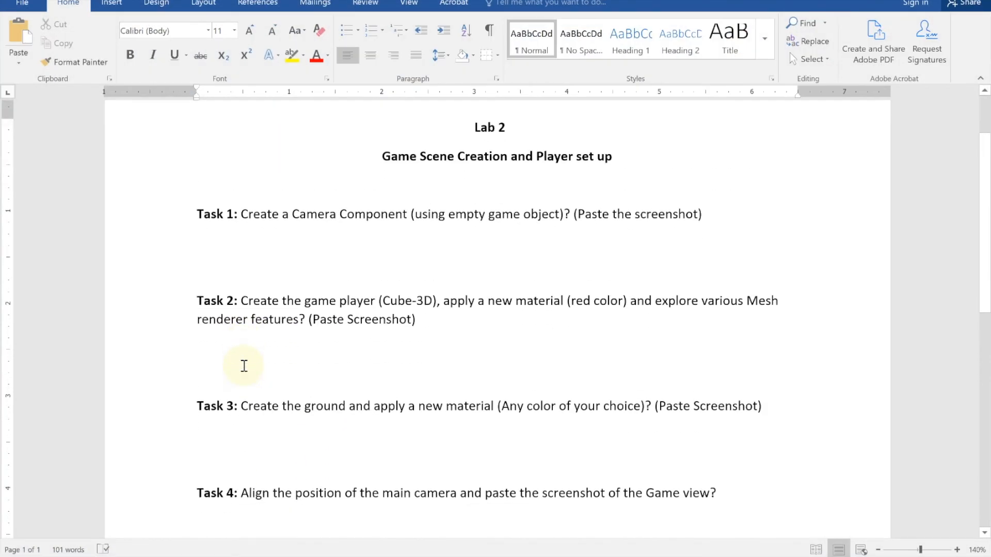